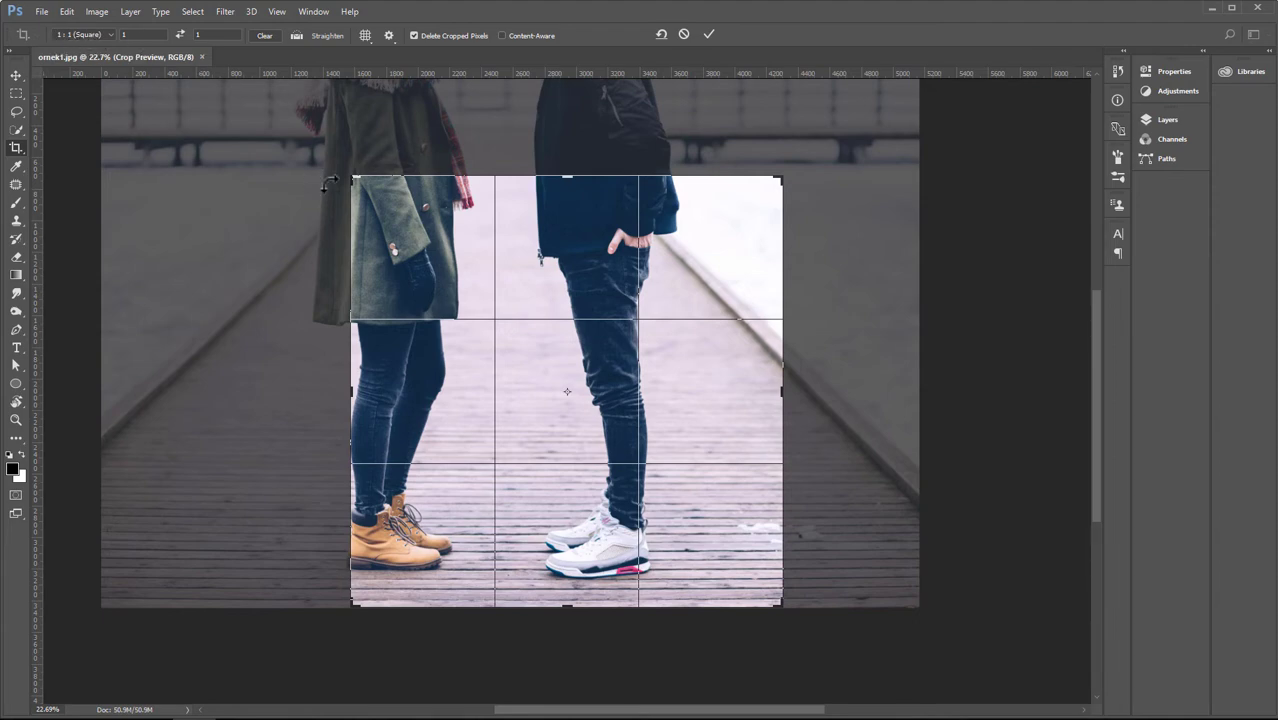
- Open the crop aspect-ratio preset list while the 1:1 square crop is previewed
left_click(88, 34)
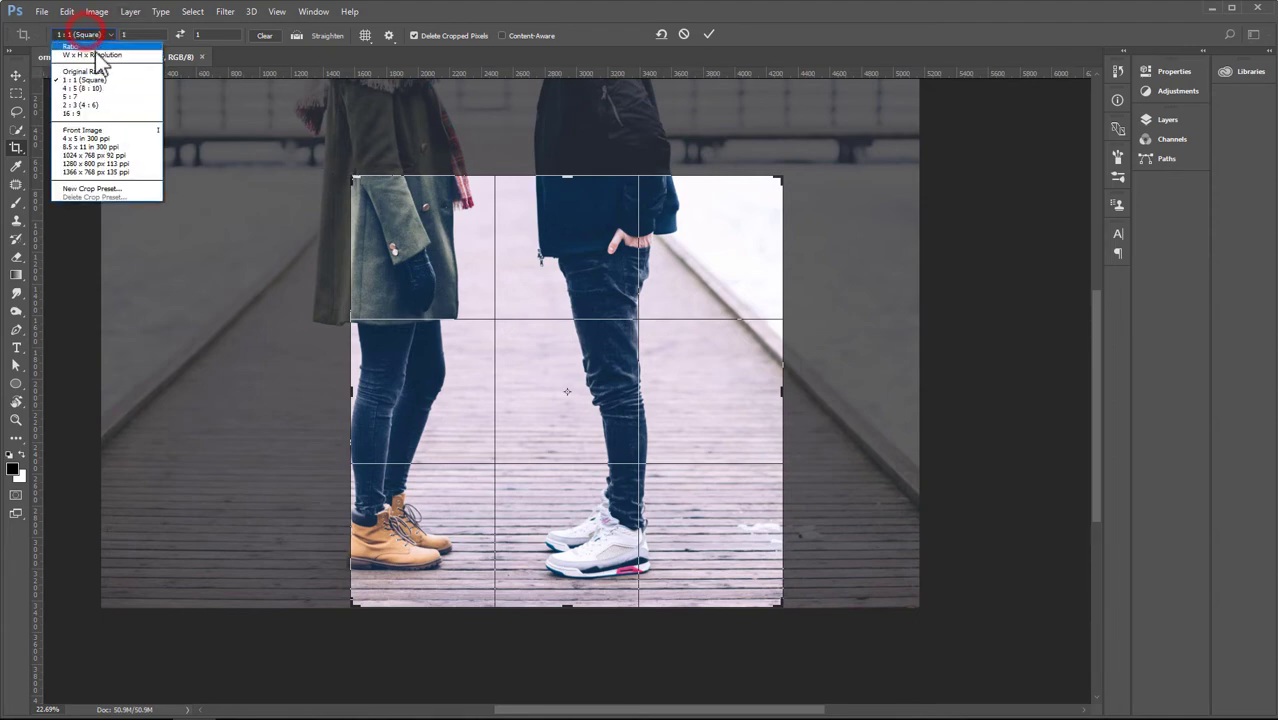
- Switch to a free crop ratio, trial-crop a strip around the feet, then undo it
left_click(456, 11)
left_click(265, 35)
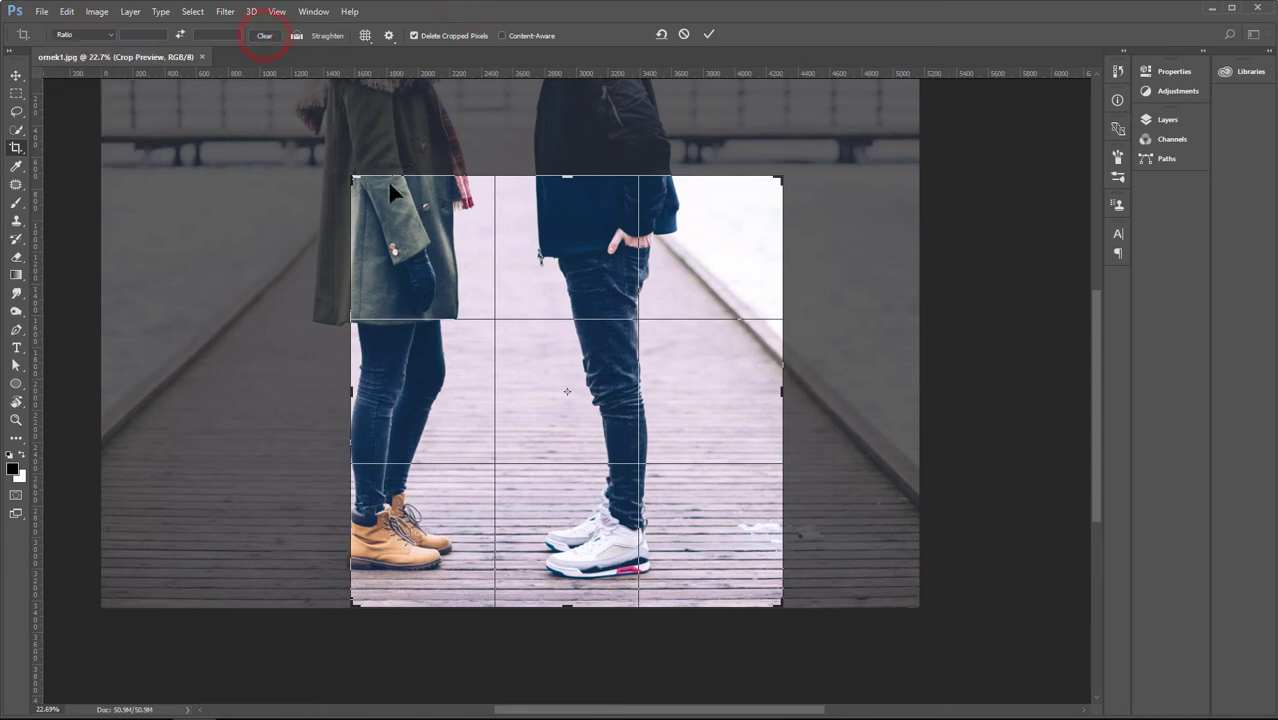
mouse_move(350, 178)
left_mouse_down()
mouse_move(306, 163)
mouse_move(296, 127)
mouse_move(230, 205)
mouse_move(278, 269)
left_mouse_up()
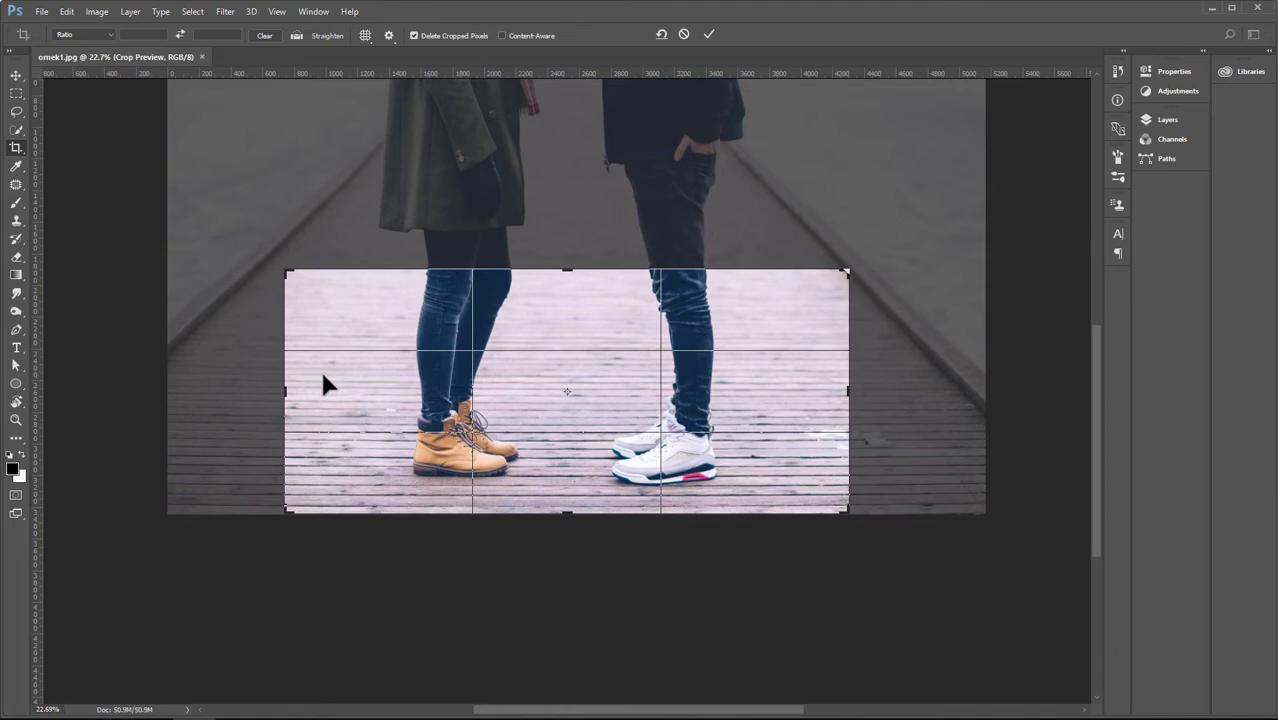
left_click_drag(853, 392, 850, 390)
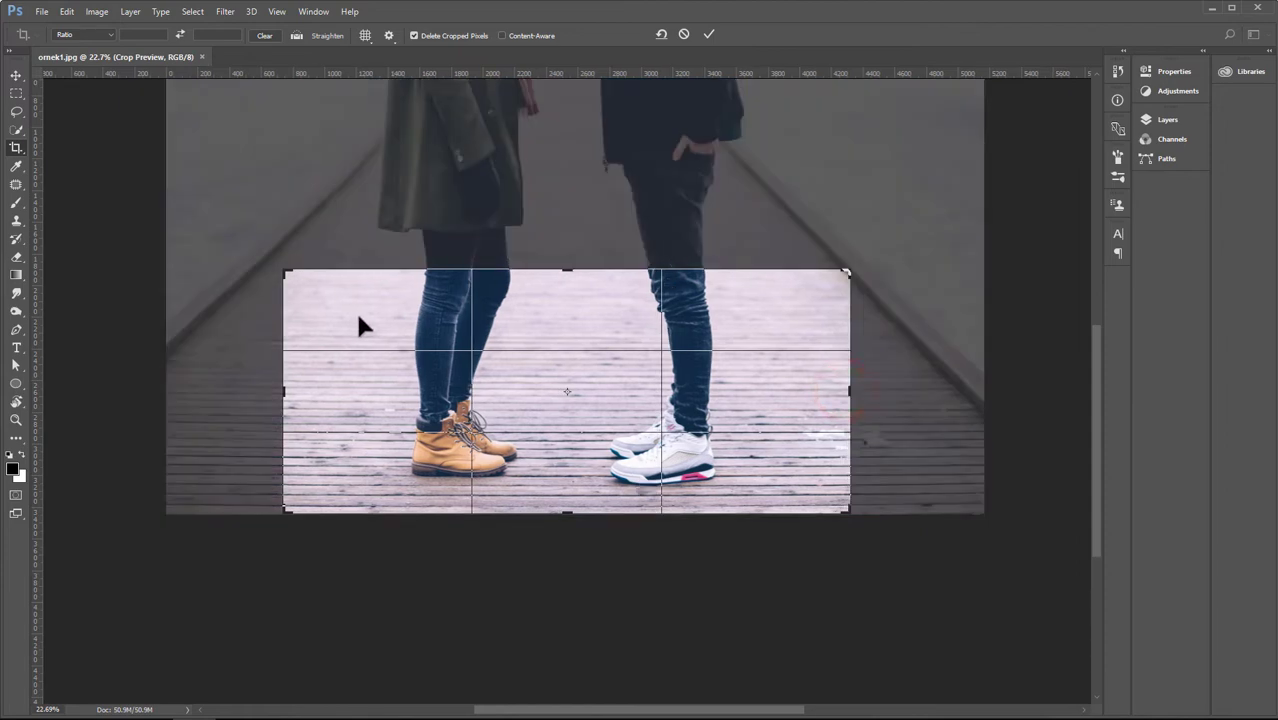
left_click(712, 32)
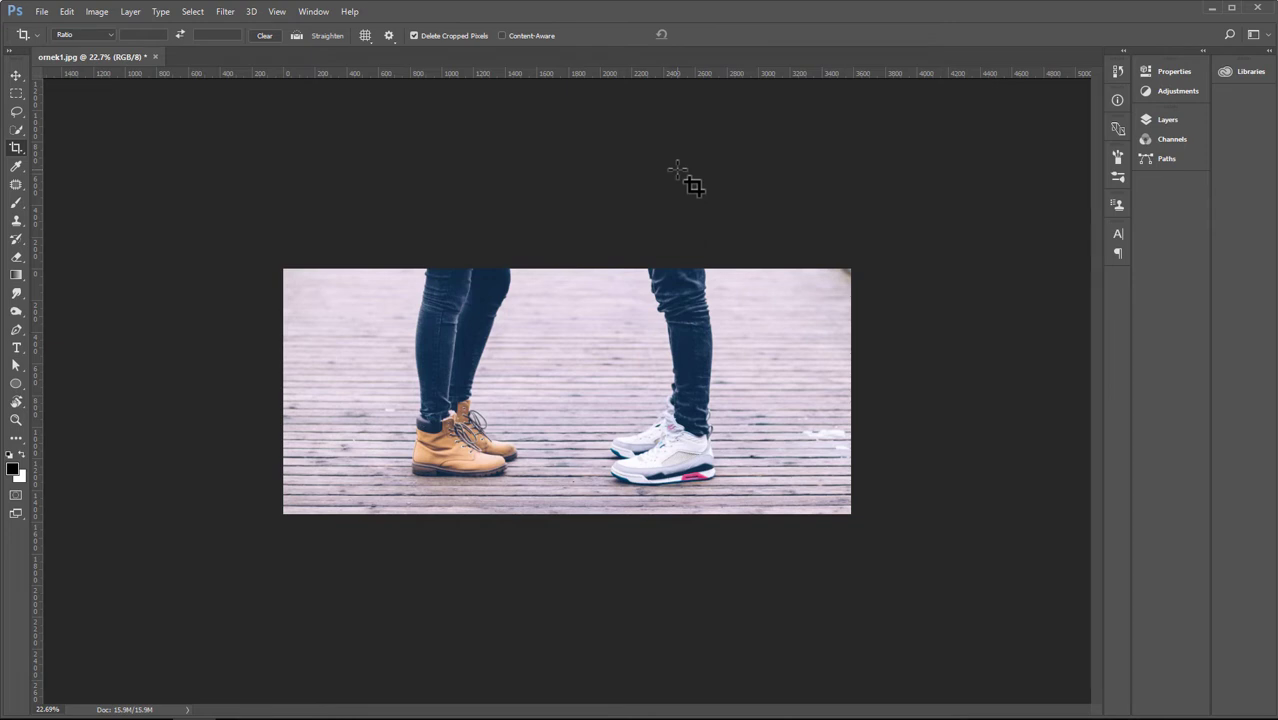
key("ctrl+z")
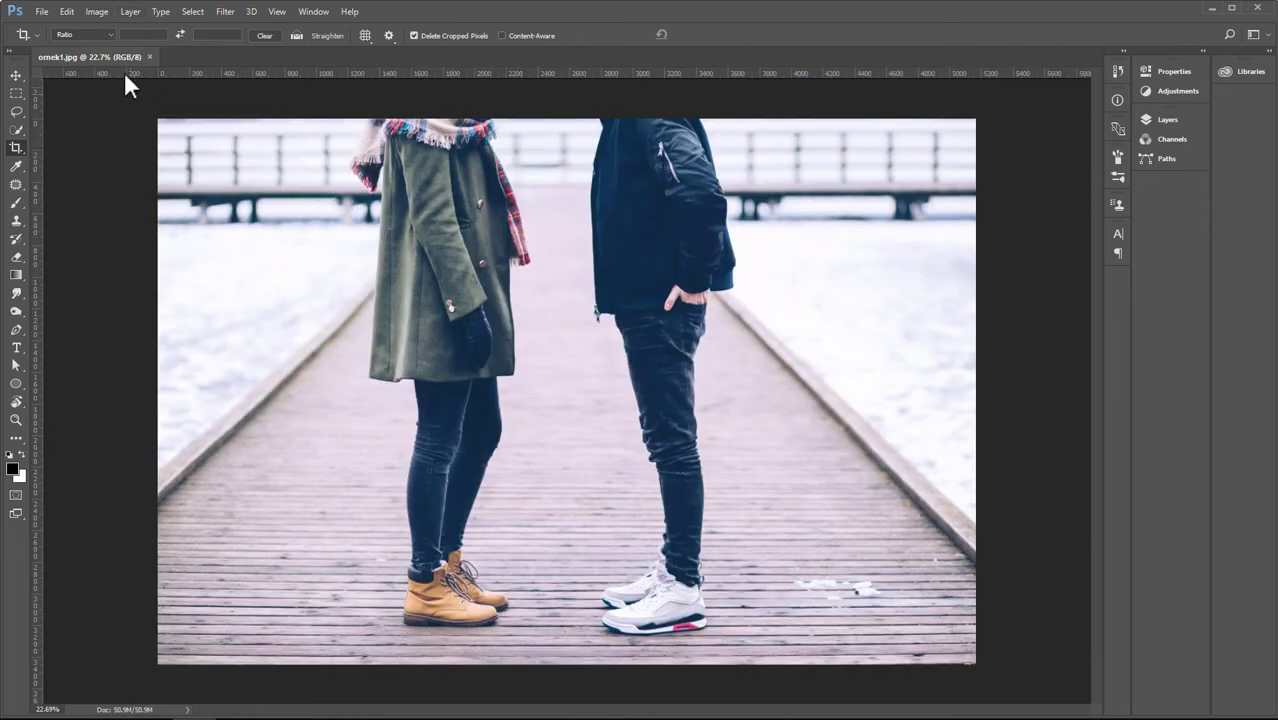
left_click(100, 11)
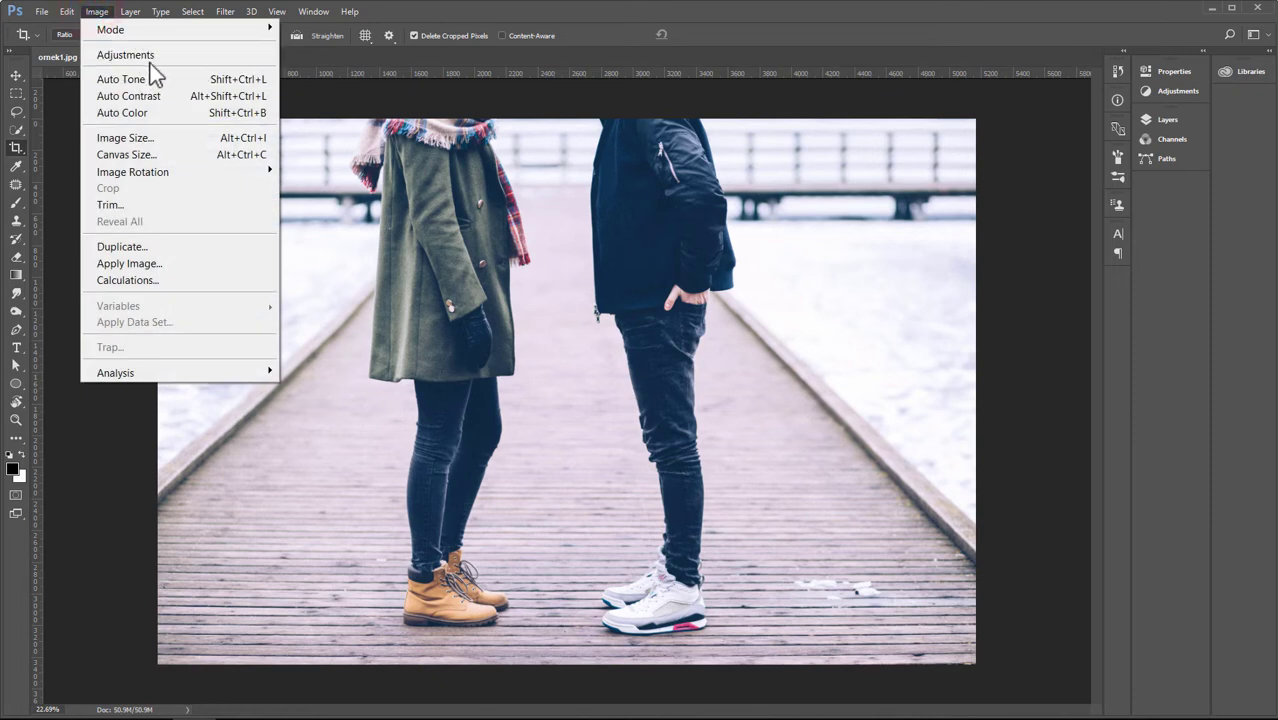
left_click(138, 154)
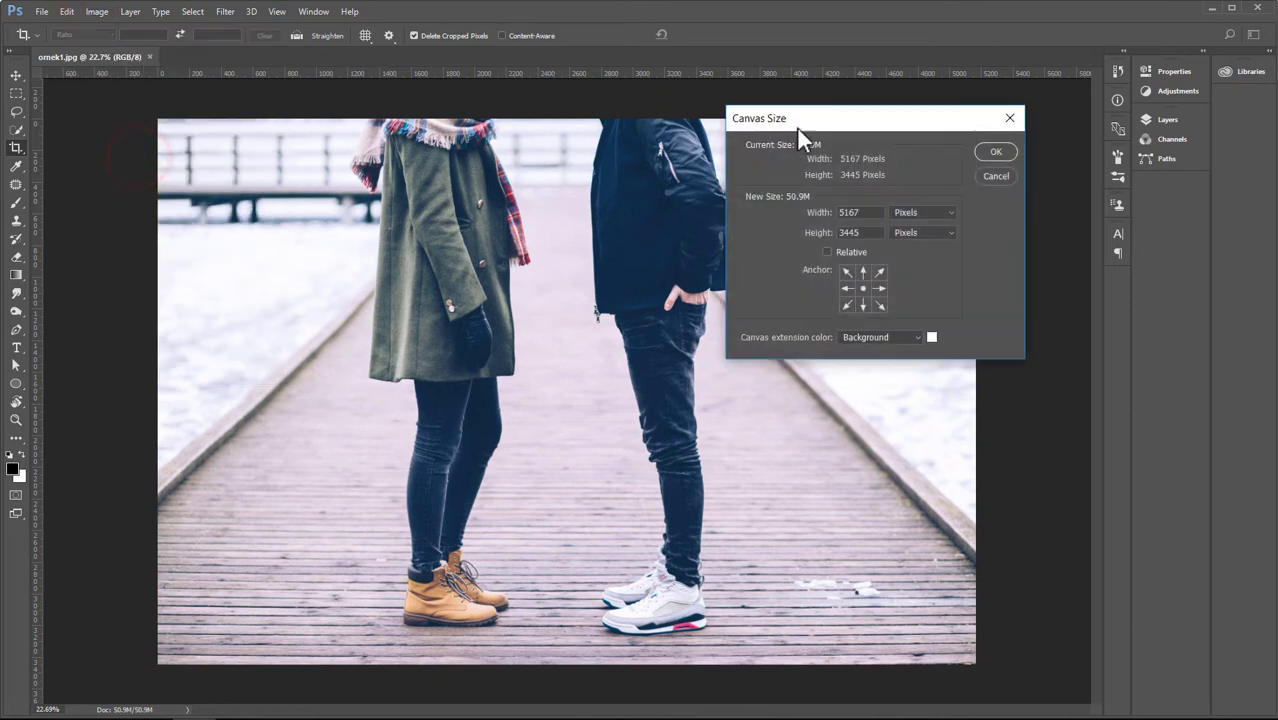
left_click_drag(797, 126, 808, 129)
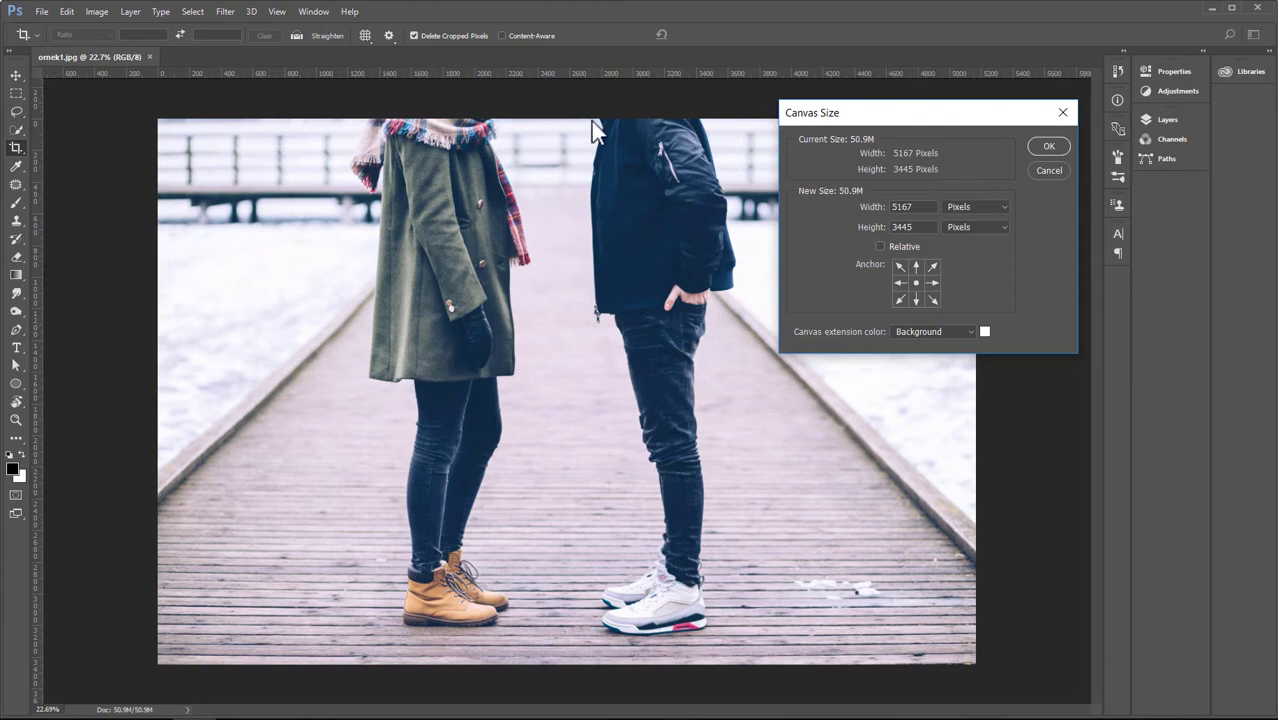
left_click_drag(905, 120, 849, 104)
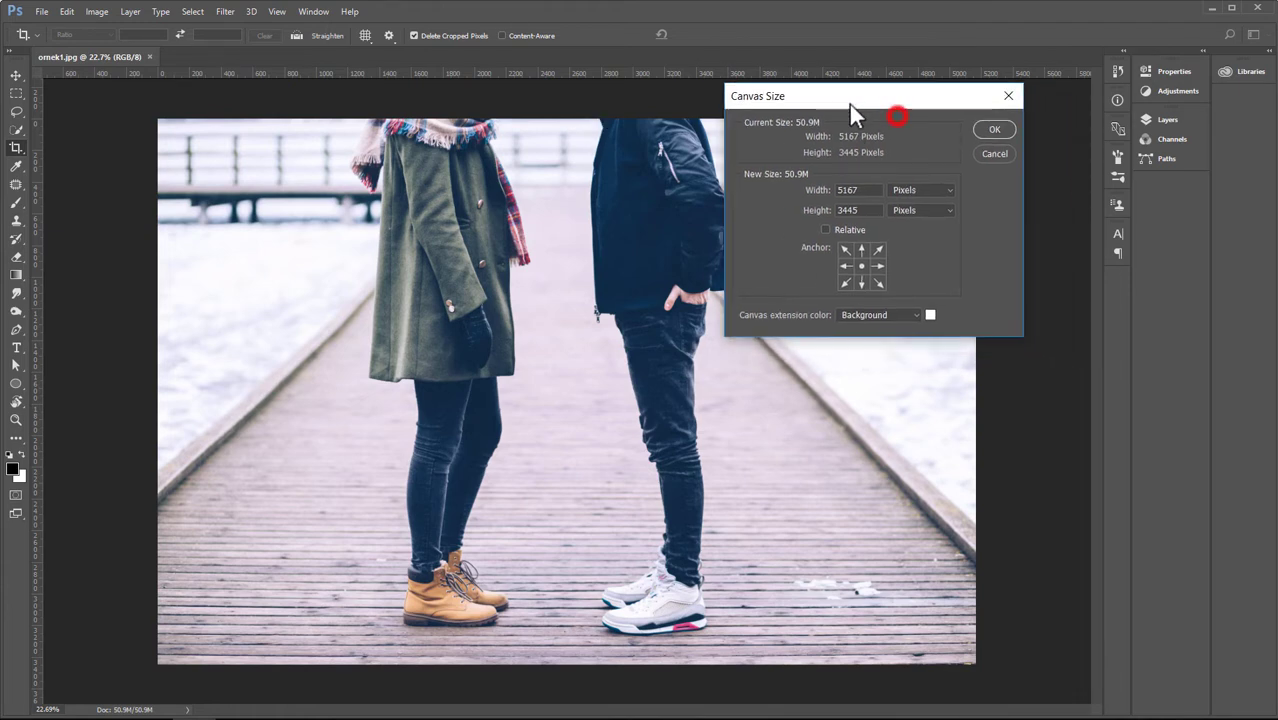
left_click(993, 153)
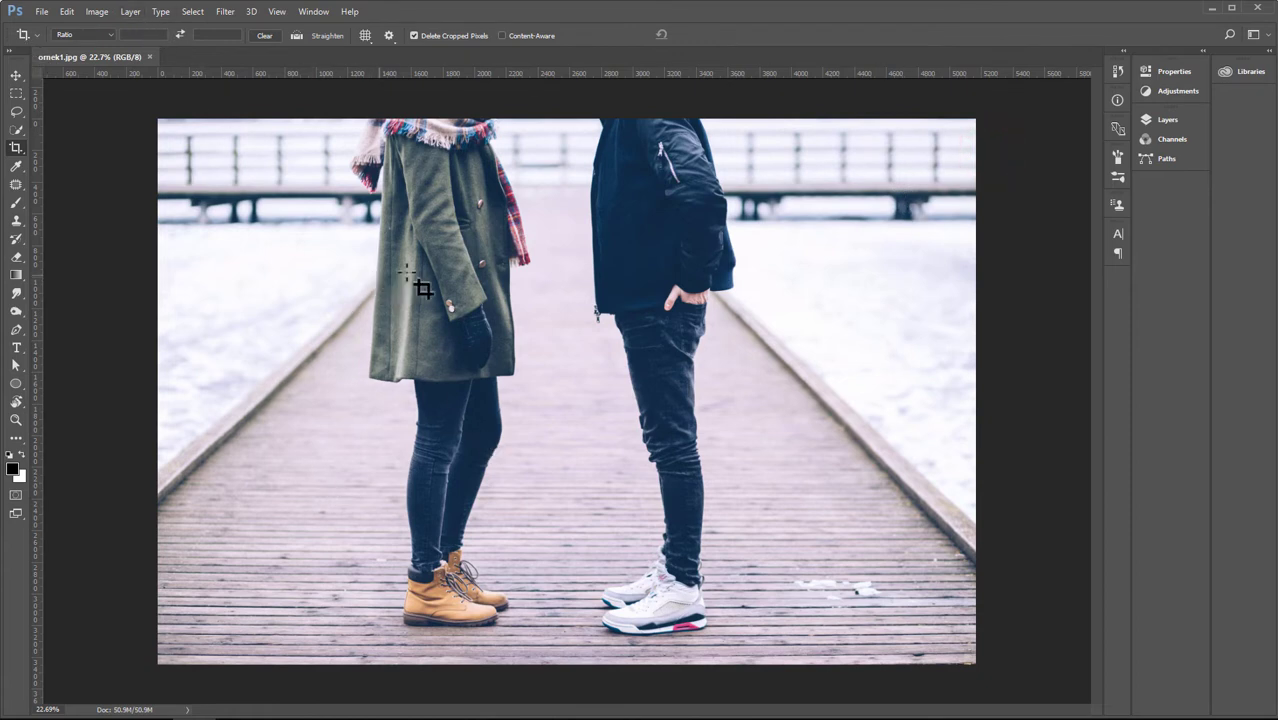
- Show the Layers panel and expand the dock to reveal Properties and Layers
left_click(1168, 119)
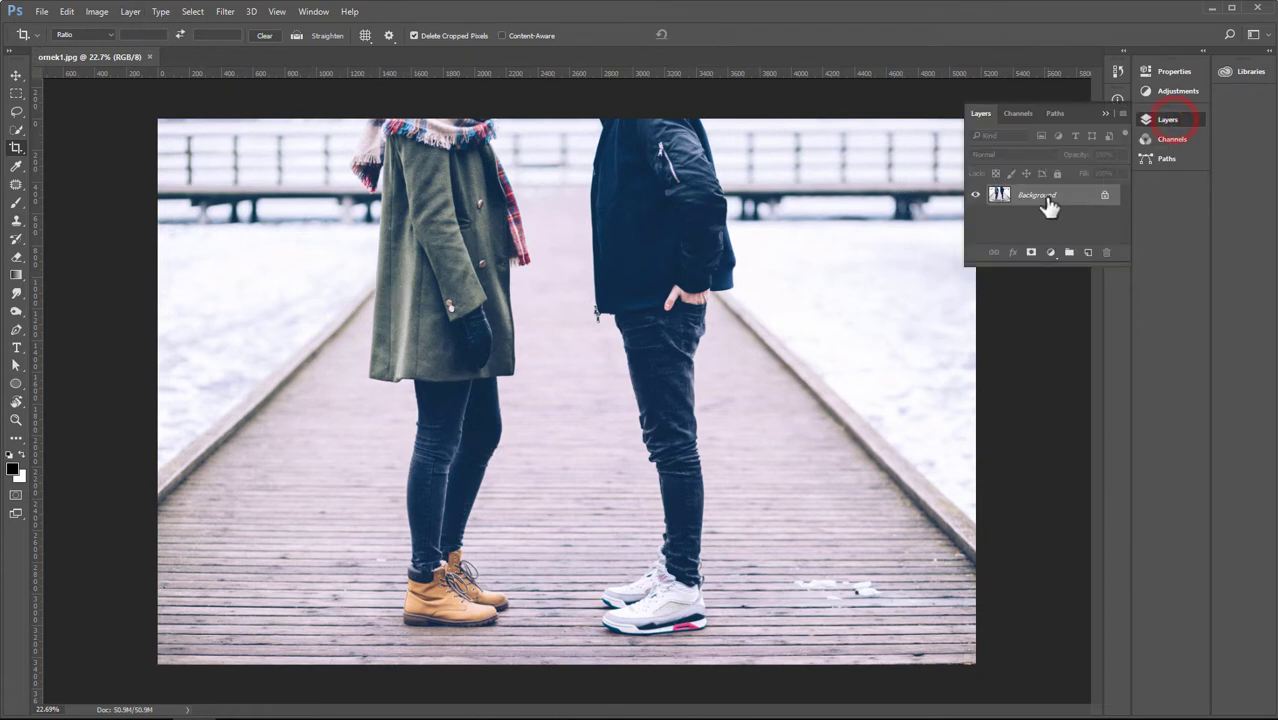
left_click(324, 11)
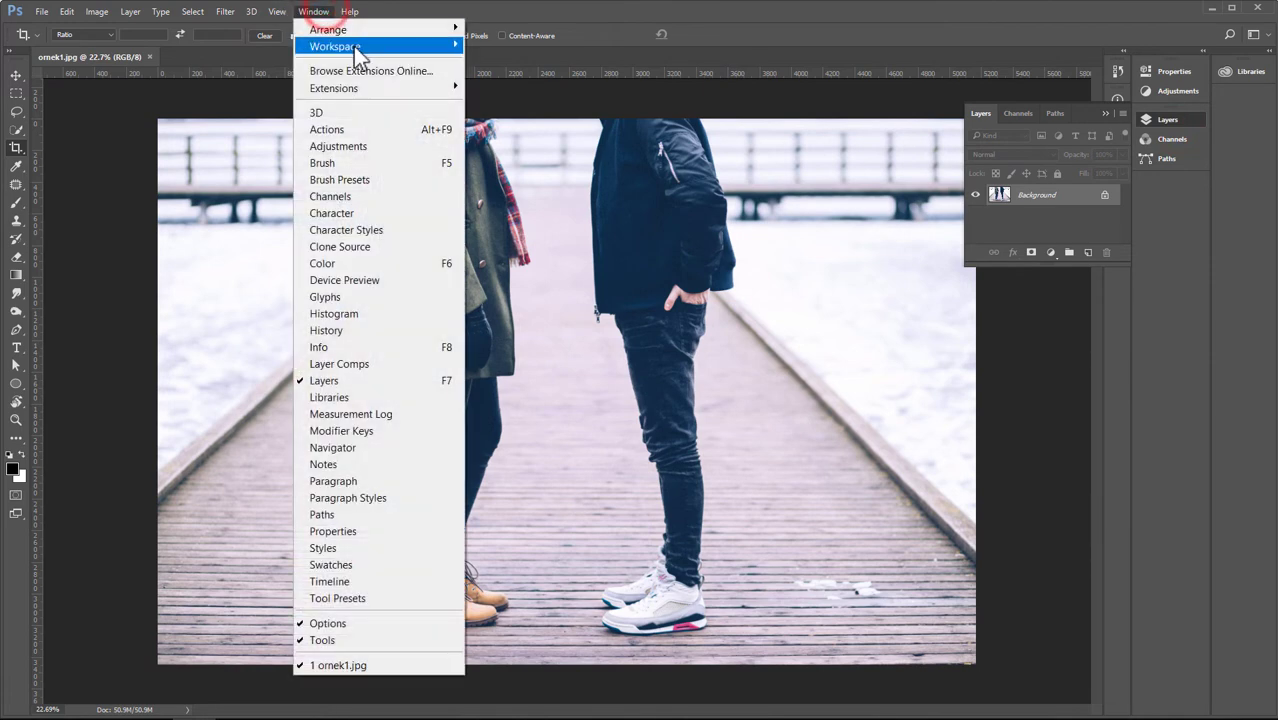
mouse_move(335, 46)
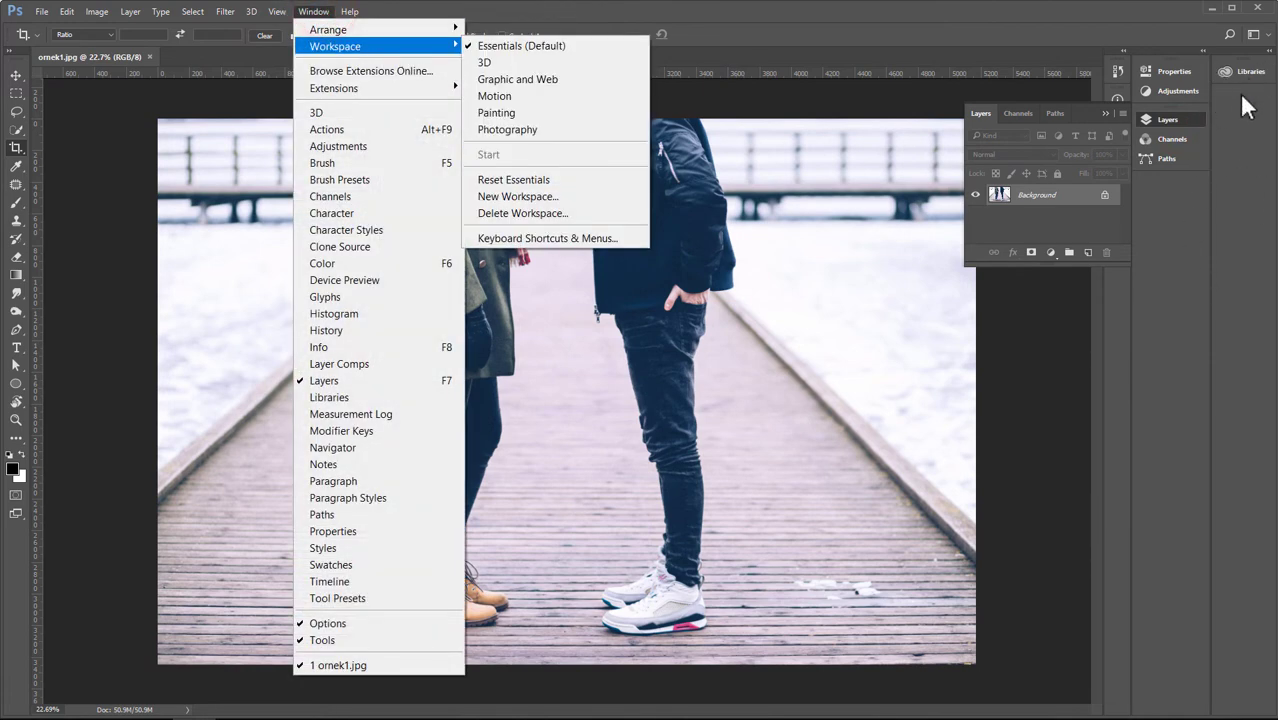
left_click(1203, 51)
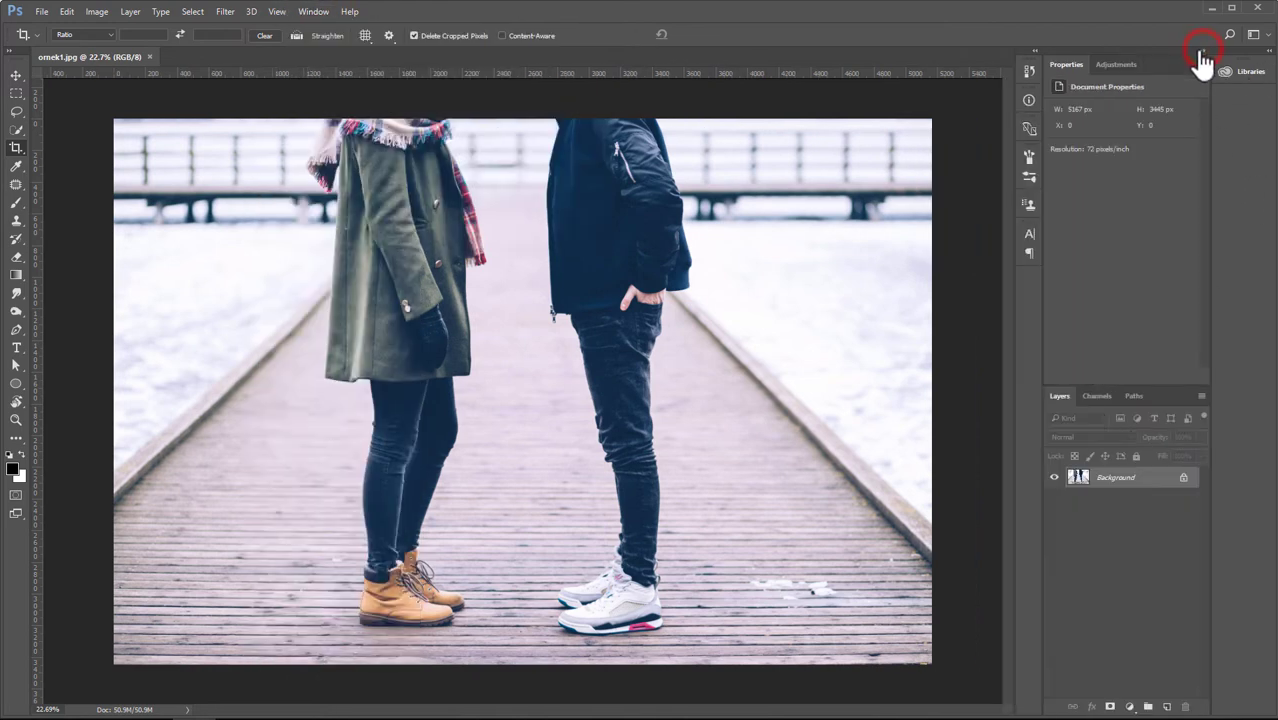
- Reset the workspace to Essentials and collapse the Libraries panel
left_click(1132, 479)
left_click(313, 11)
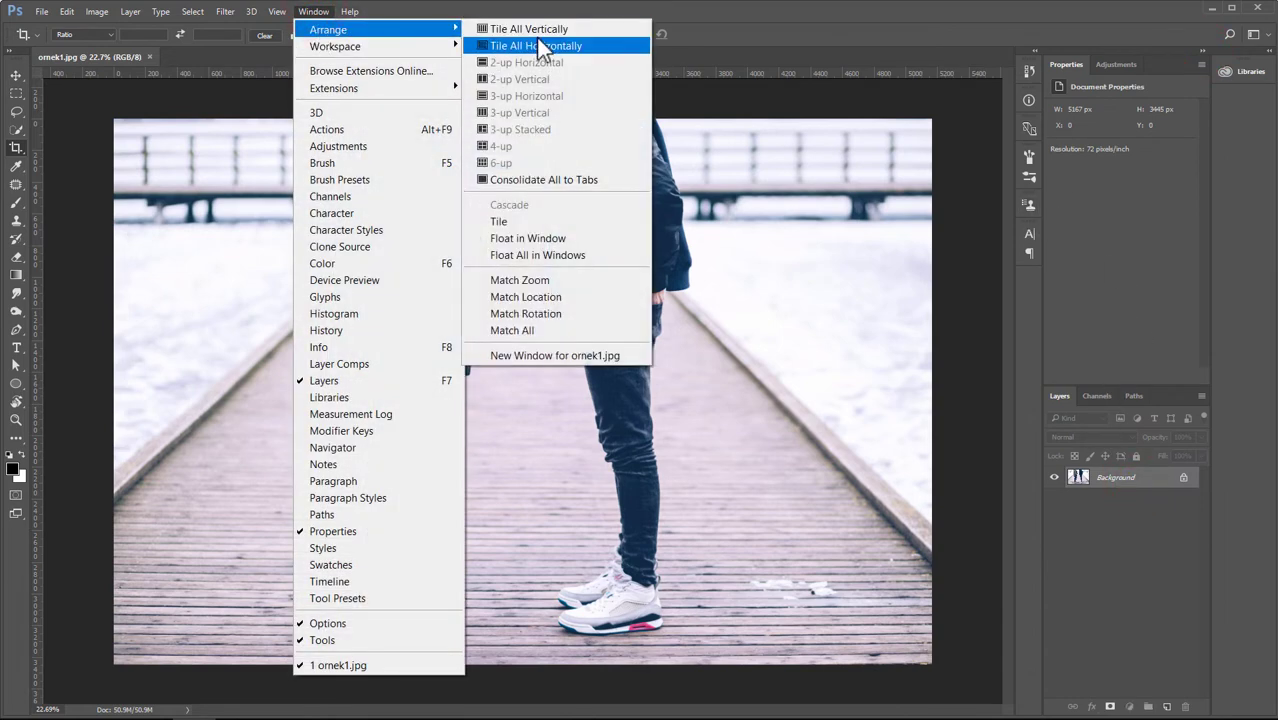
left_click(368, 47)
left_click(545, 180)
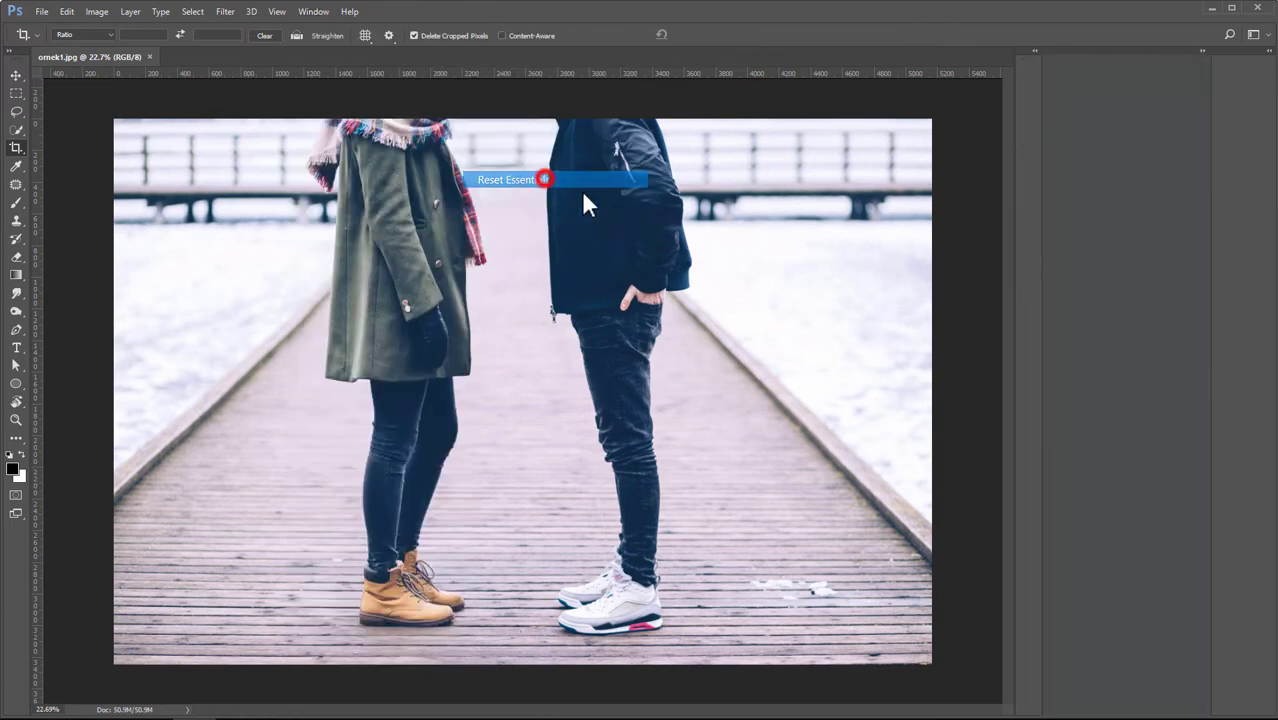
left_click(1267, 50)
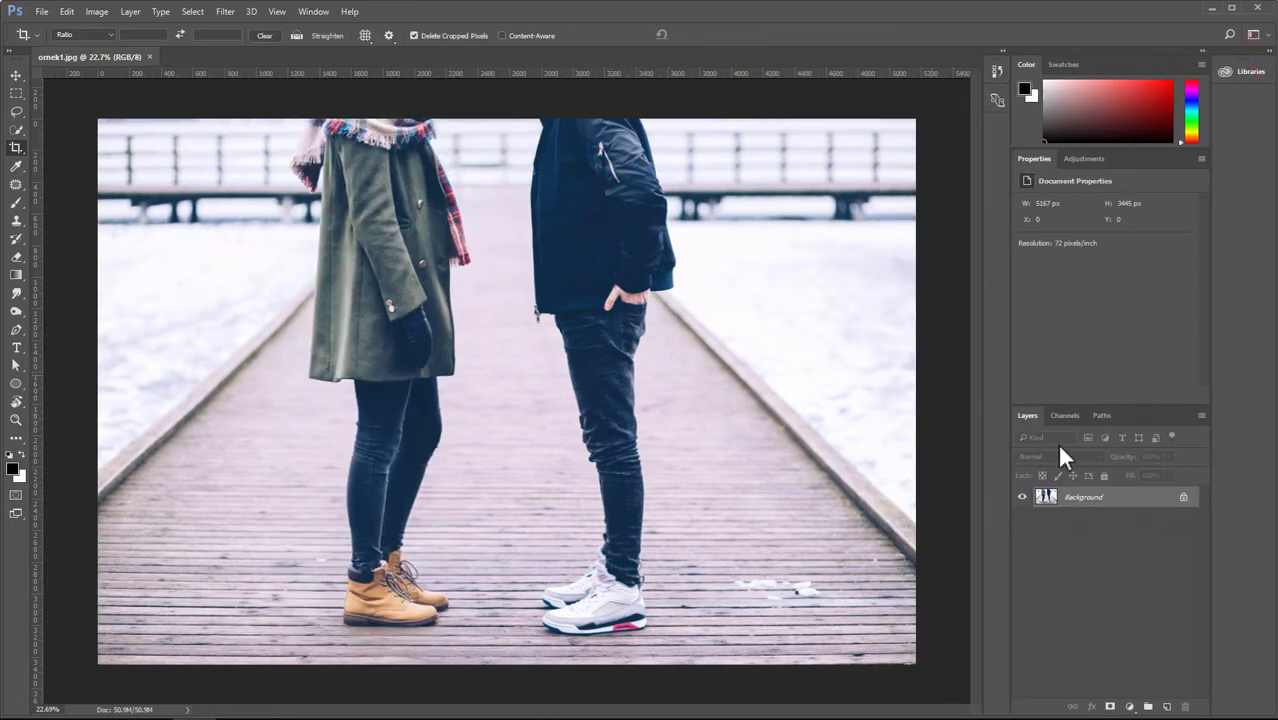
- Convert the Background into Layer 0 and widen the canvas to 7000 px
double_click(1153, 497)
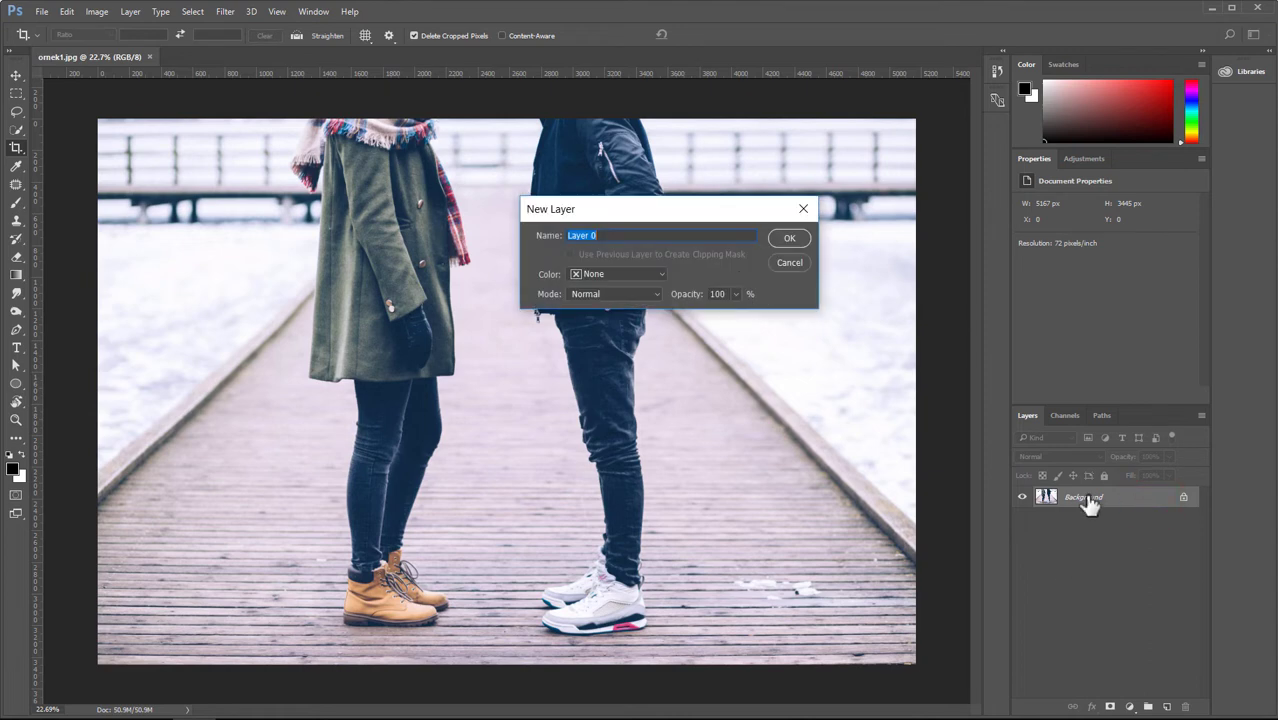
left_click(787, 238)
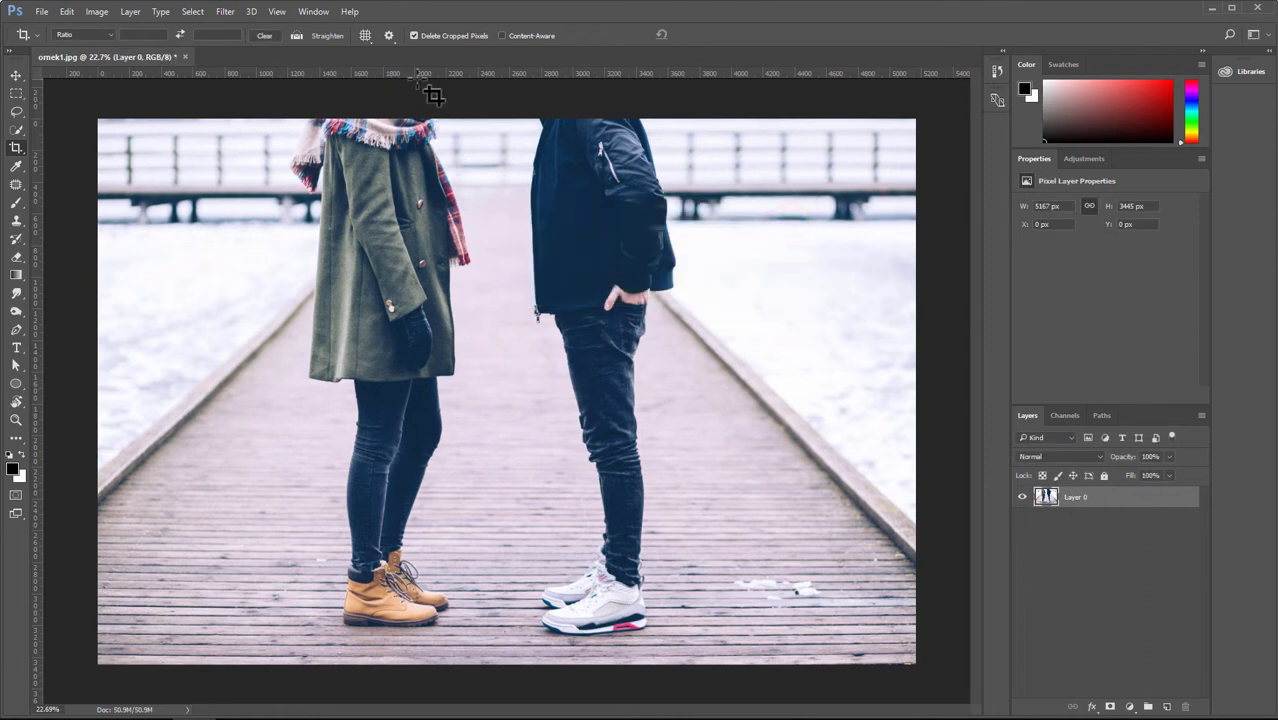
left_click(97, 12)
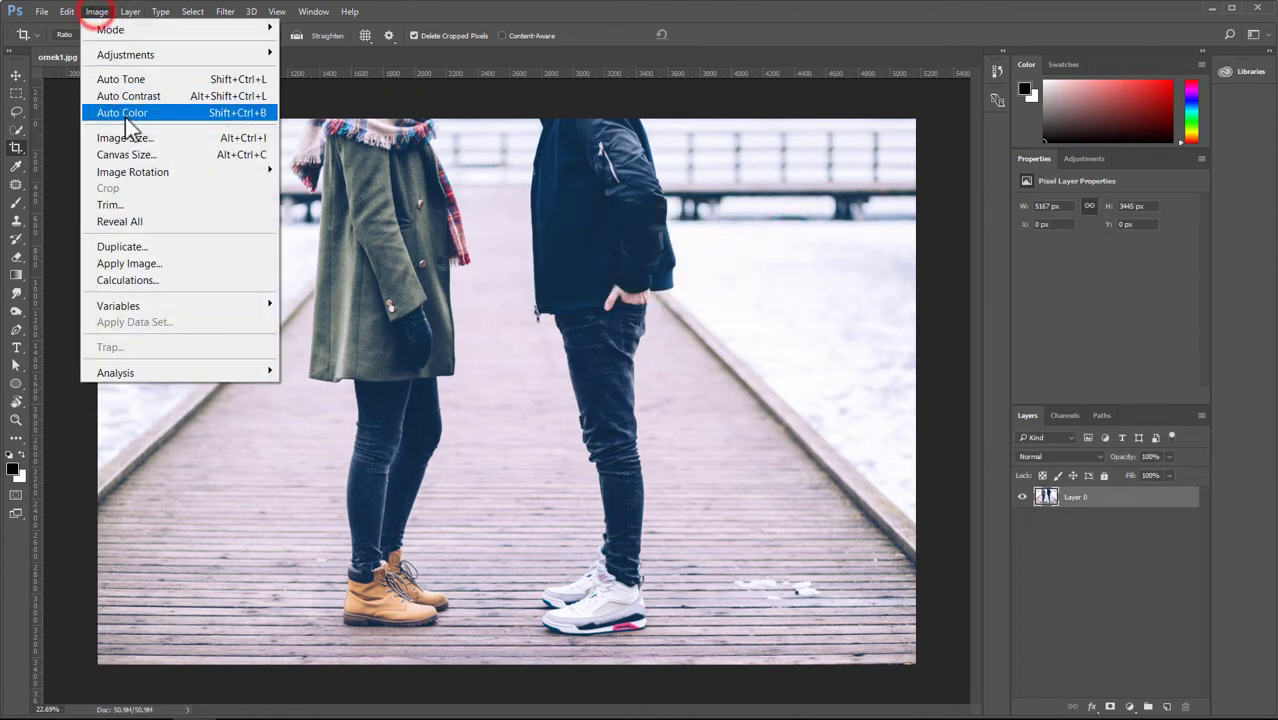
left_click(123, 157)
double_click(848, 190)
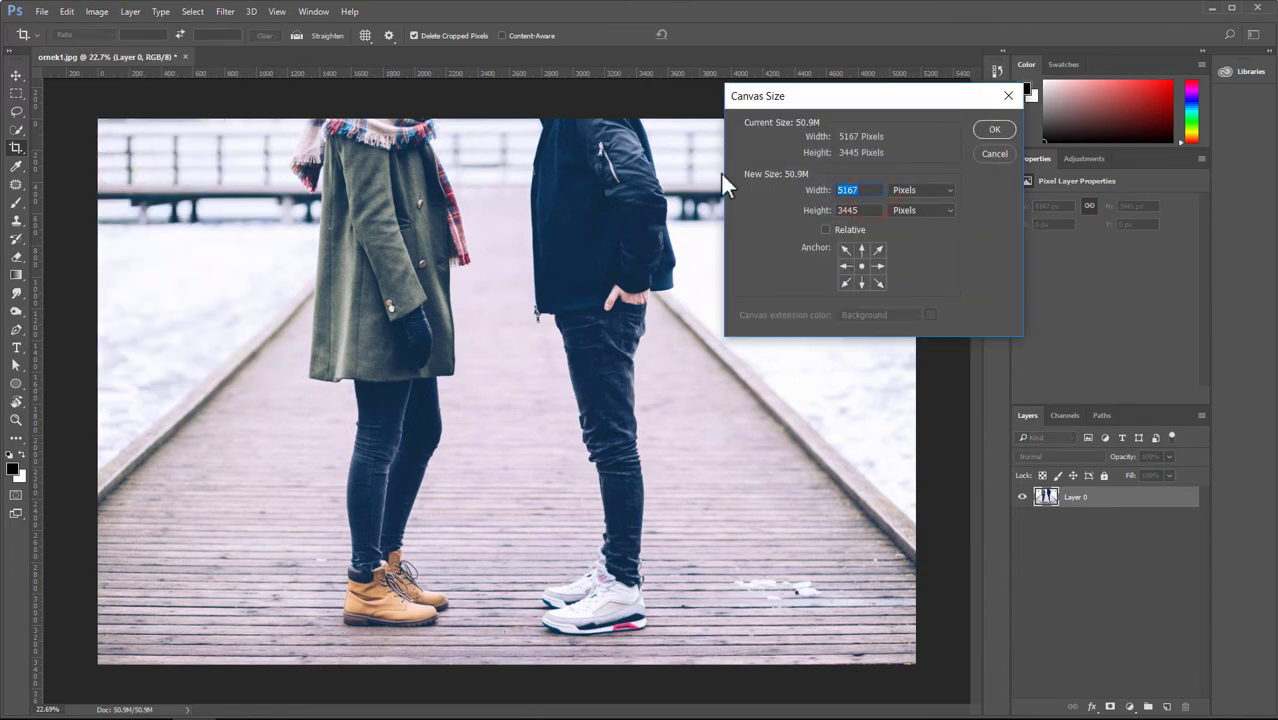
type("7000")
key("Tab")
key("Return")
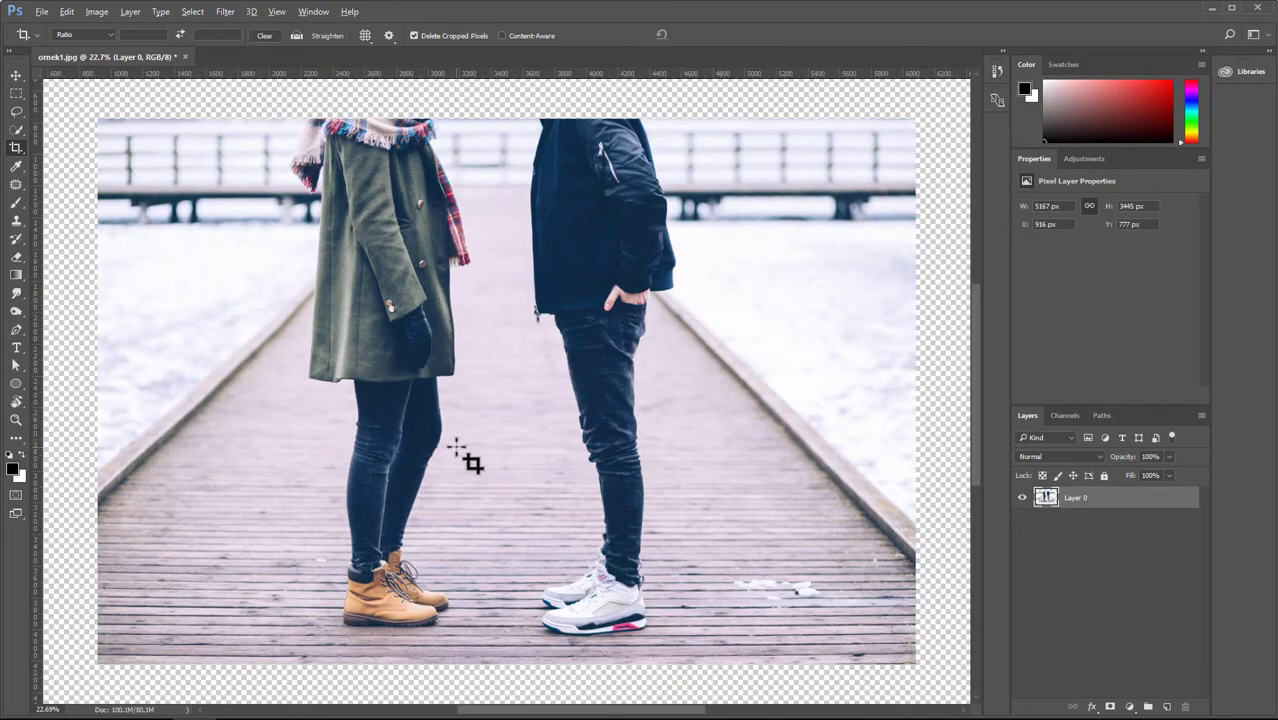
- Zoom out to view the widened canvas, then revert it to the photo's size
scroll(456, 456, "down", 1)
scroll(470, 456, "down", 1)
scroll(480, 425, "down", 1)
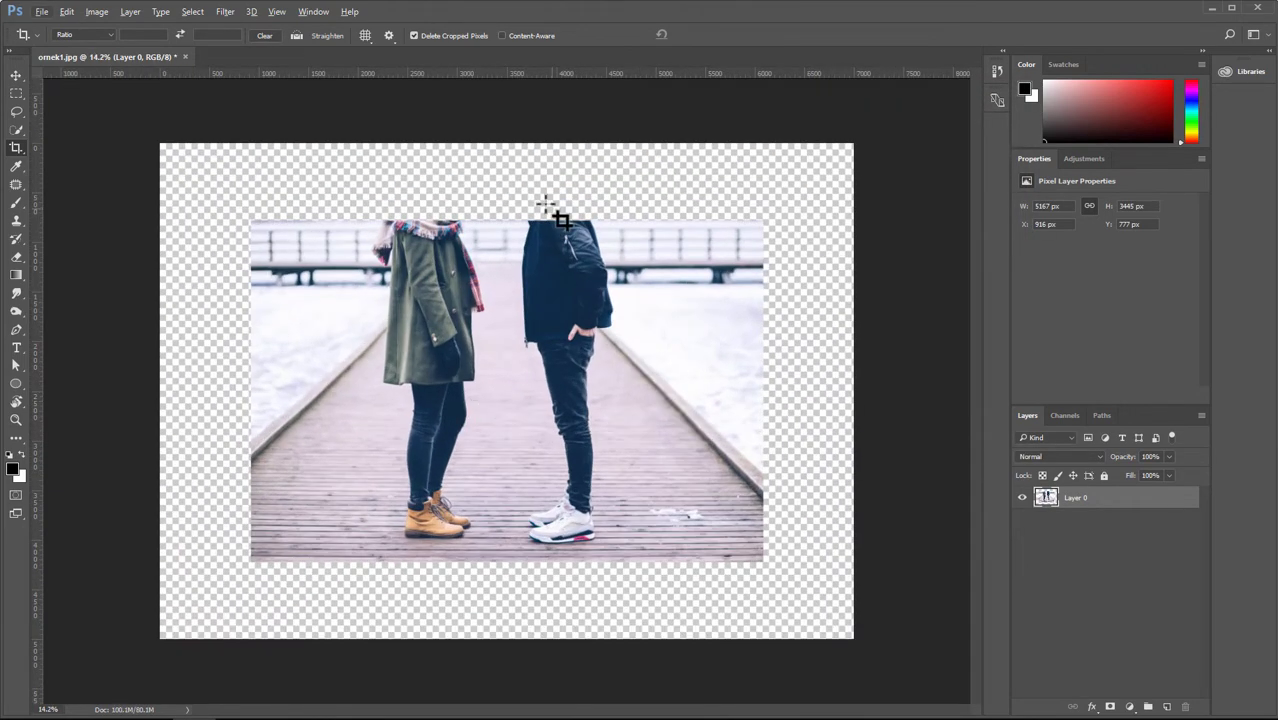
left_click(1116, 494)
key("Return")
left_click(1150, 497)
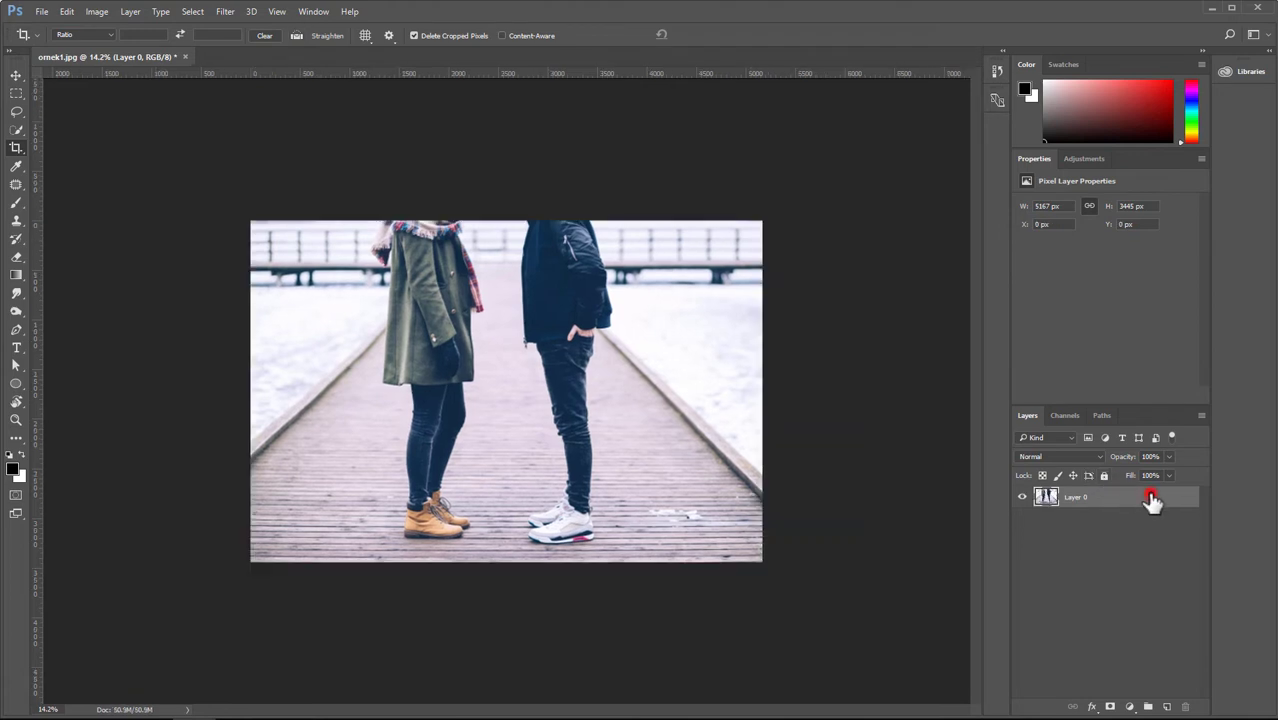
key("ctrl+t")
left_click_drag(762, 221, 609, 325)
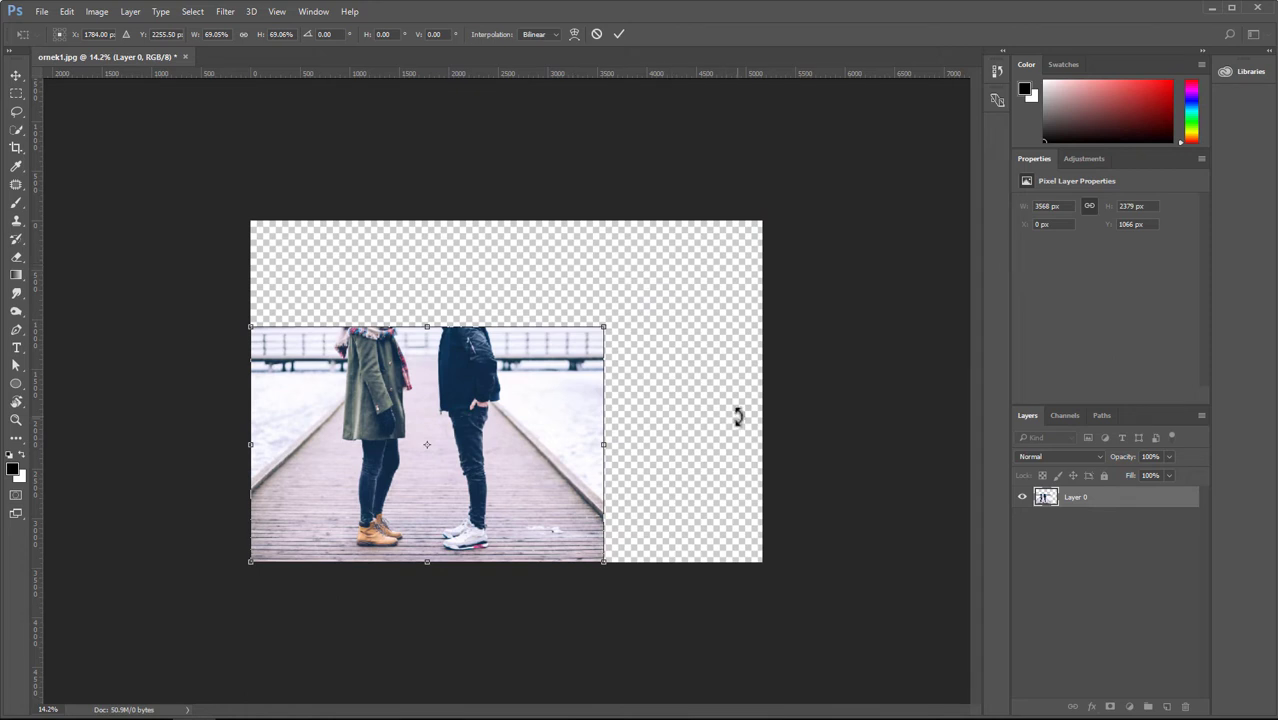
left_click(598, 35)
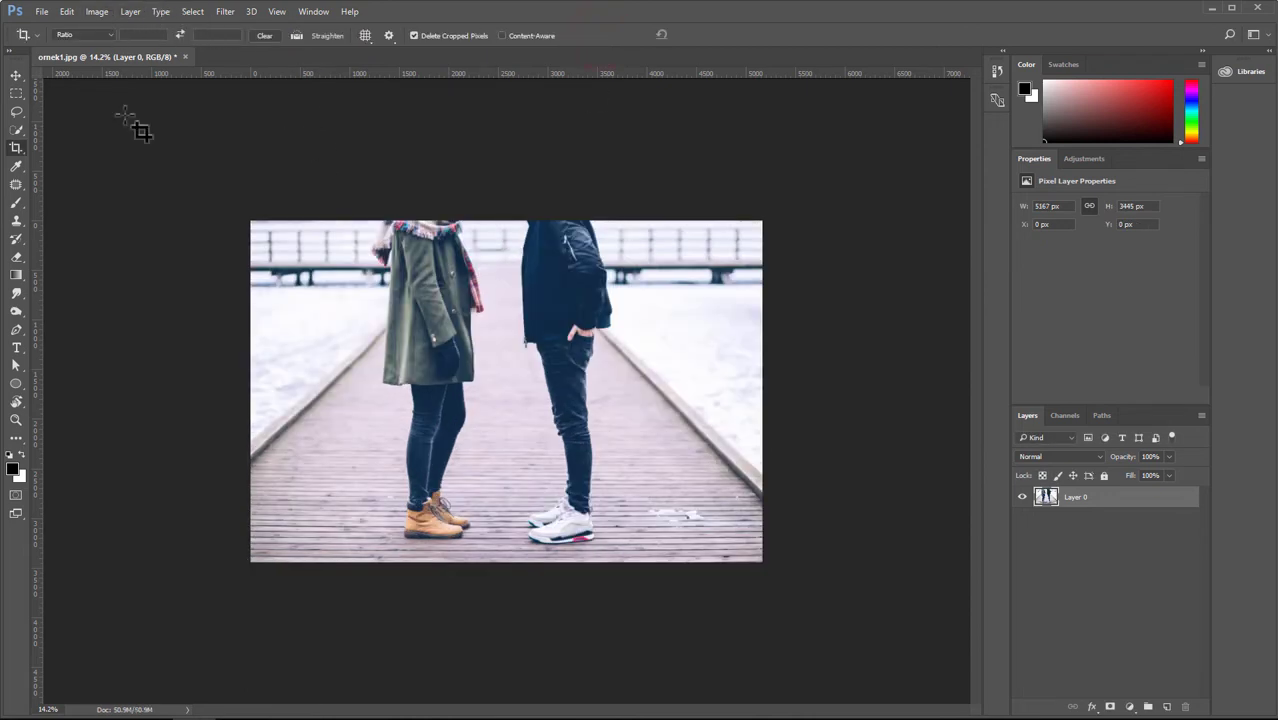
mouse_move(371, 272)
left_mouse_down()
mouse_move(619, 492)
mouse_move(860, 592)
left_mouse_up()
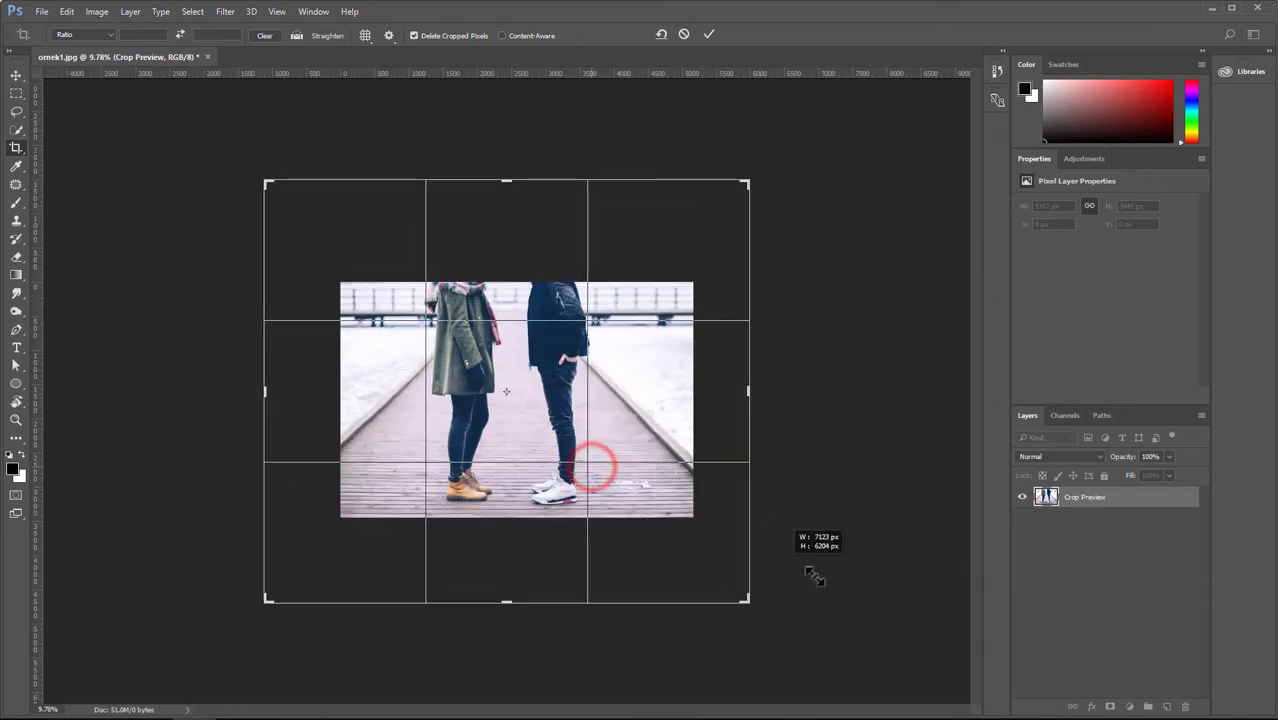
key("Return")
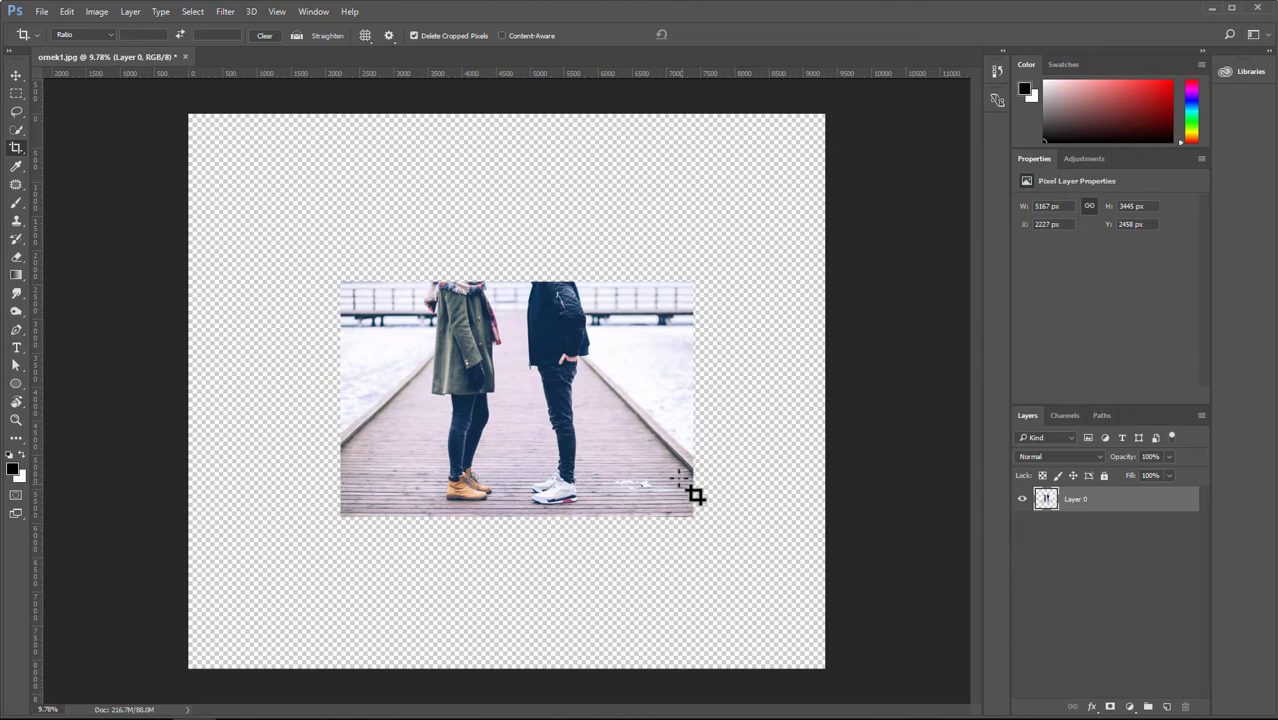
key("ctrl+z")
left_click(97, 11)
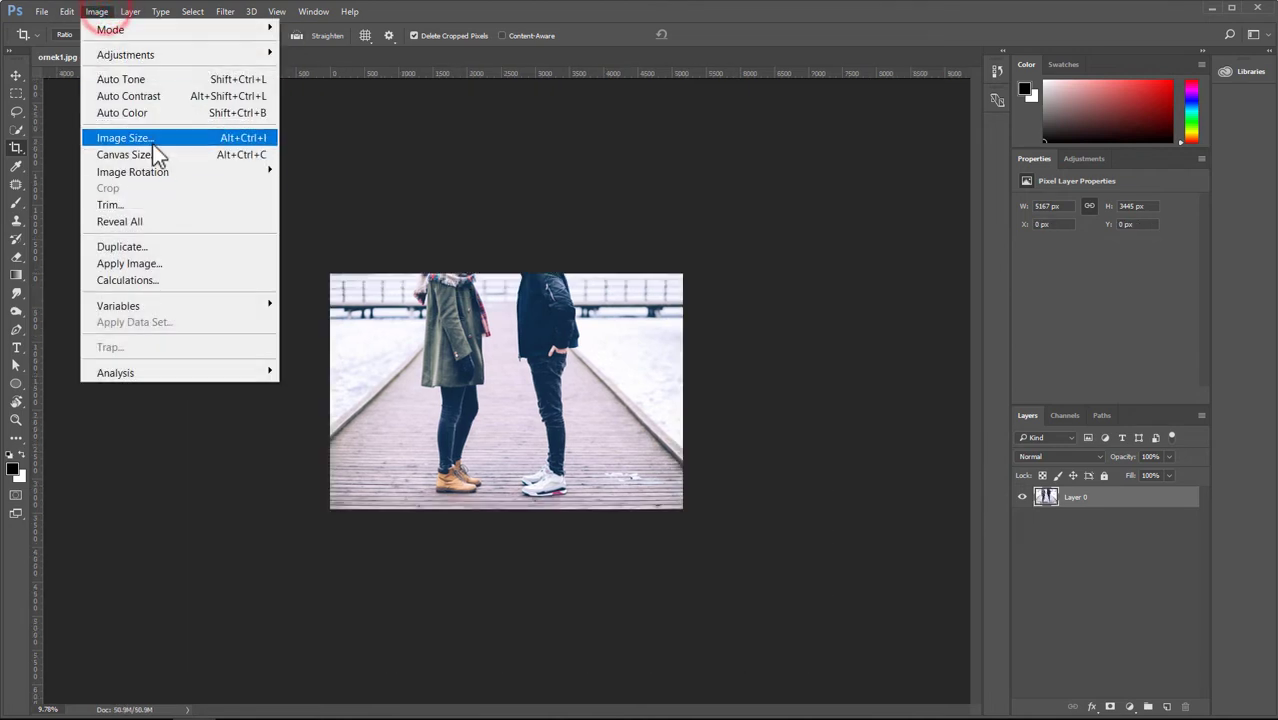
left_click(152, 155)
left_click_drag(831, 100, 757, 82)
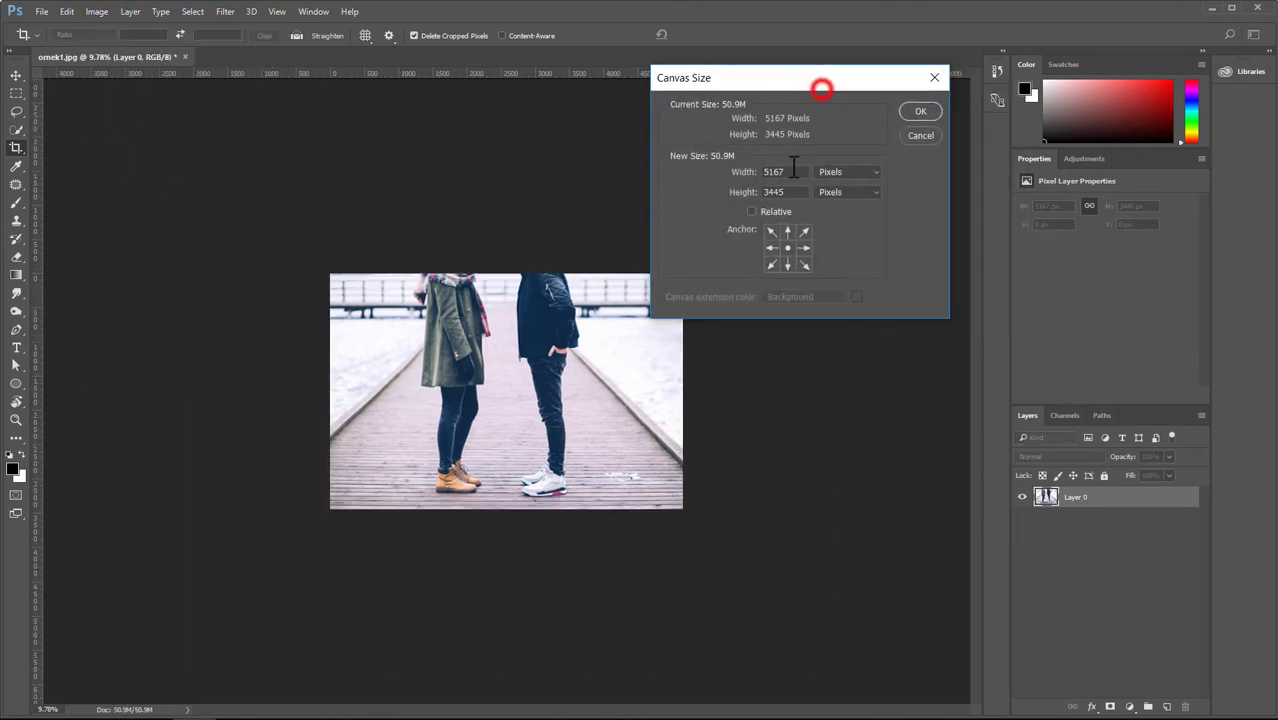
double_click(780, 172)
left_click(772, 231)
left_click(804, 264)
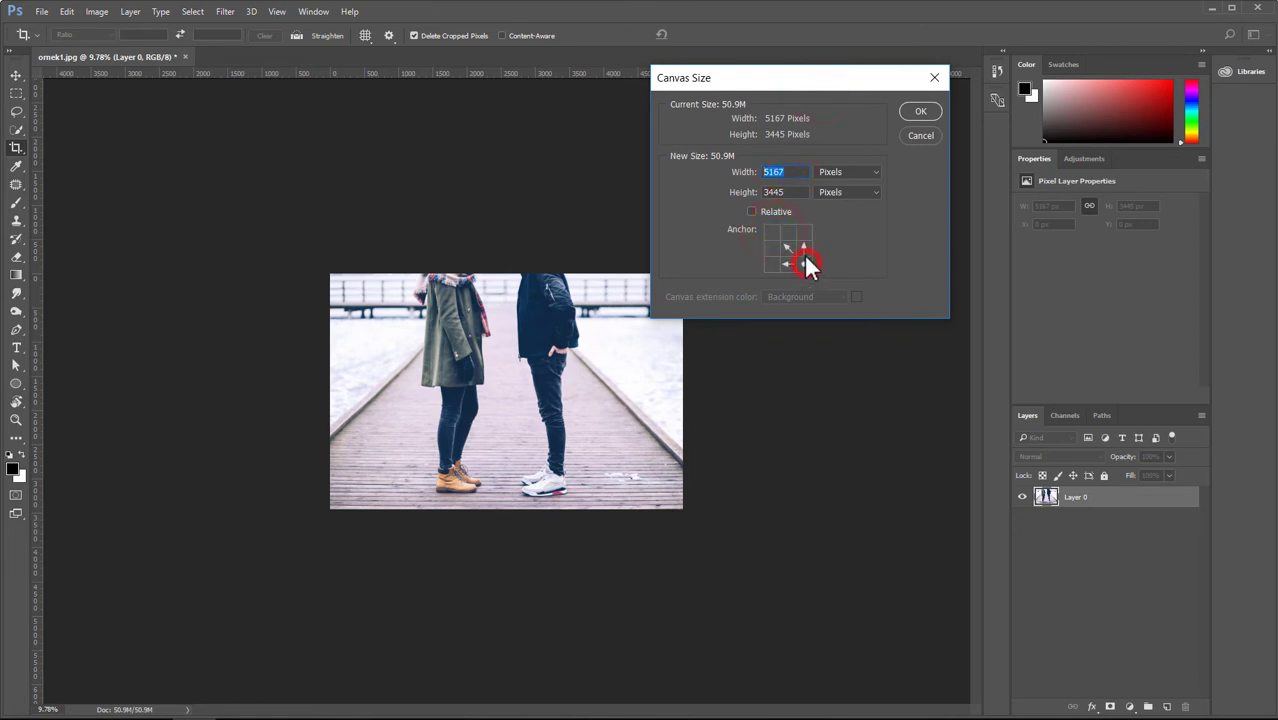
left_click(922, 135)
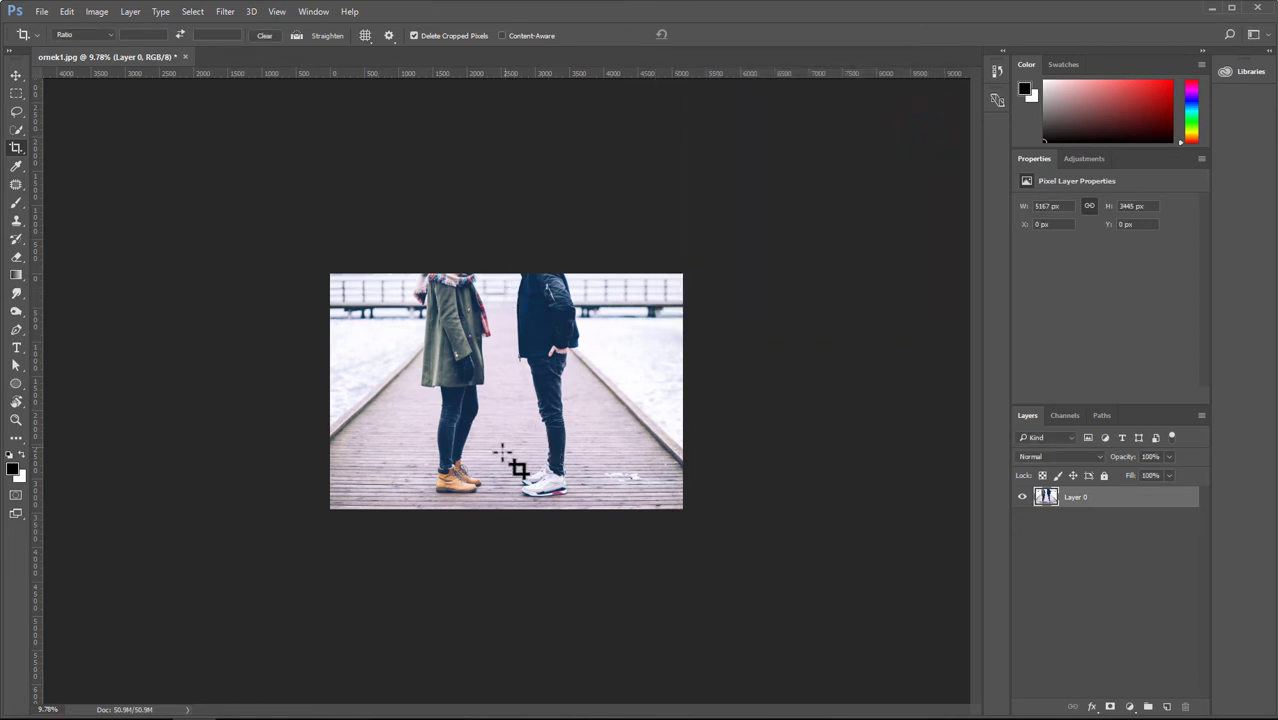
scroll(502, 457, "up", 2)
scroll(485, 470, "up", 2)
- Draw a trial crop around the couple's feet, then cancel it without applying
left_click_drag(306, 466, 691, 616)
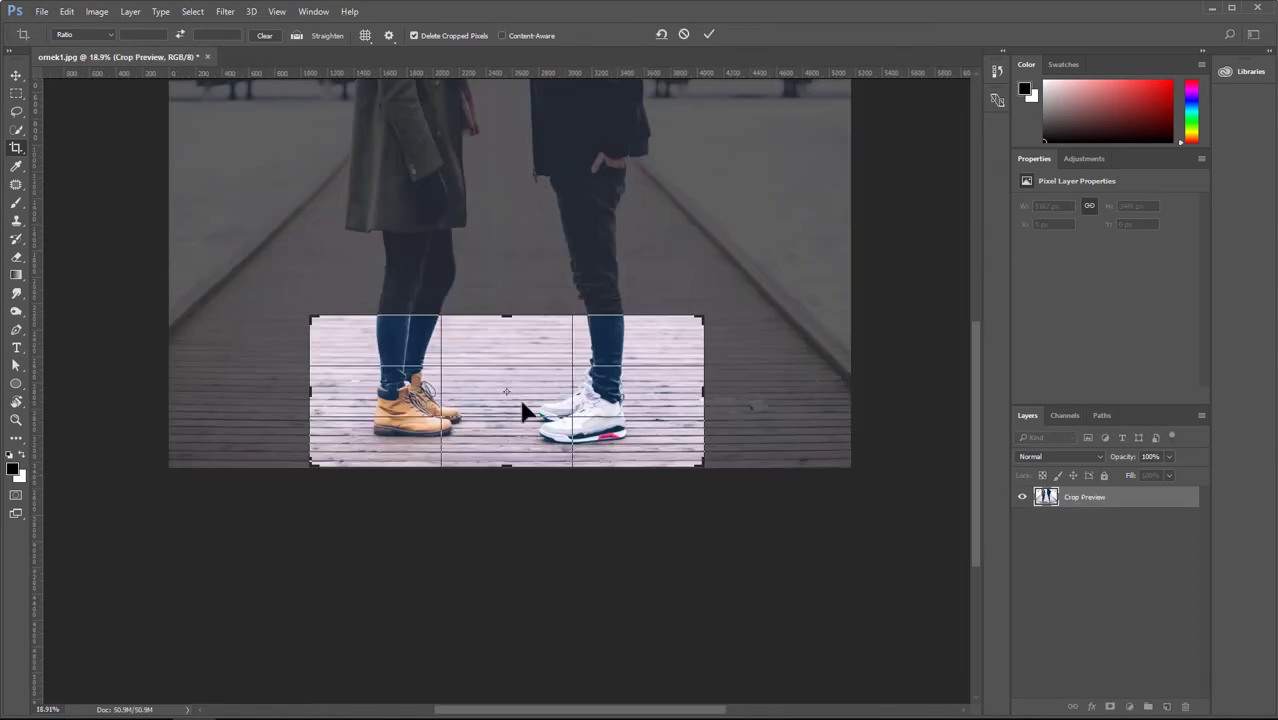
scroll(470, 425, "up", 2)
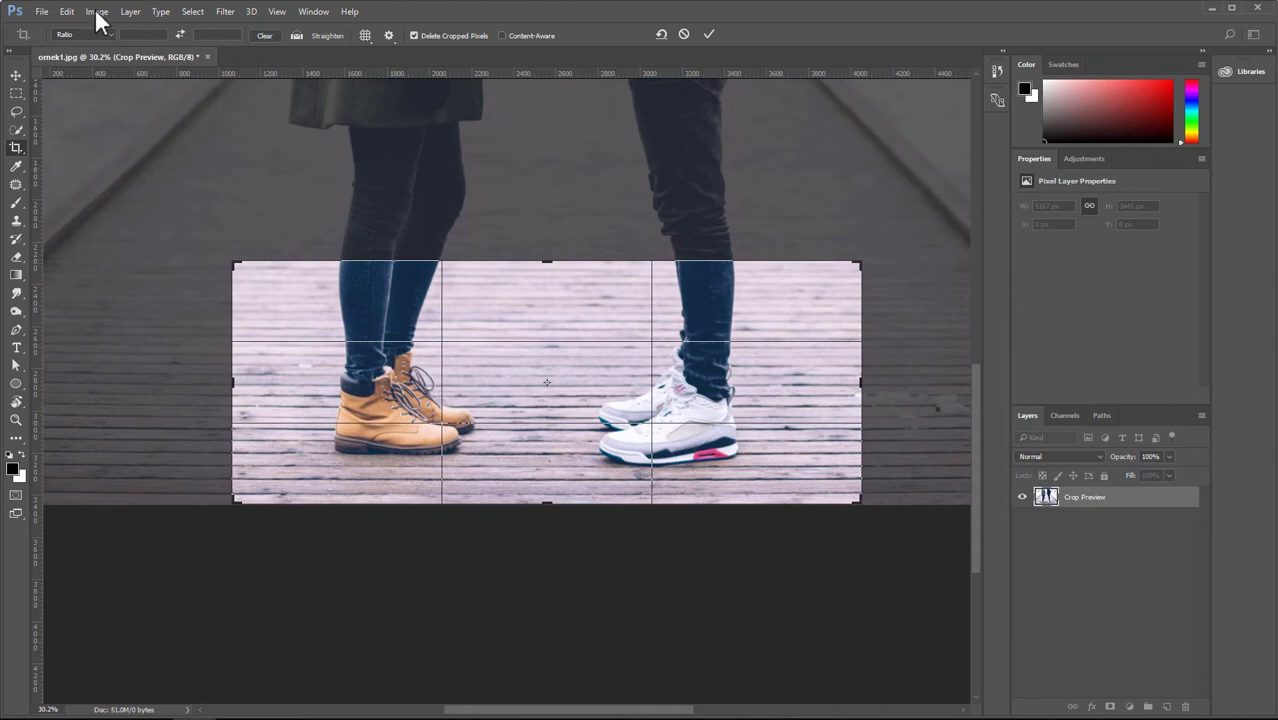
left_click(683, 34)
left_click(96, 11)
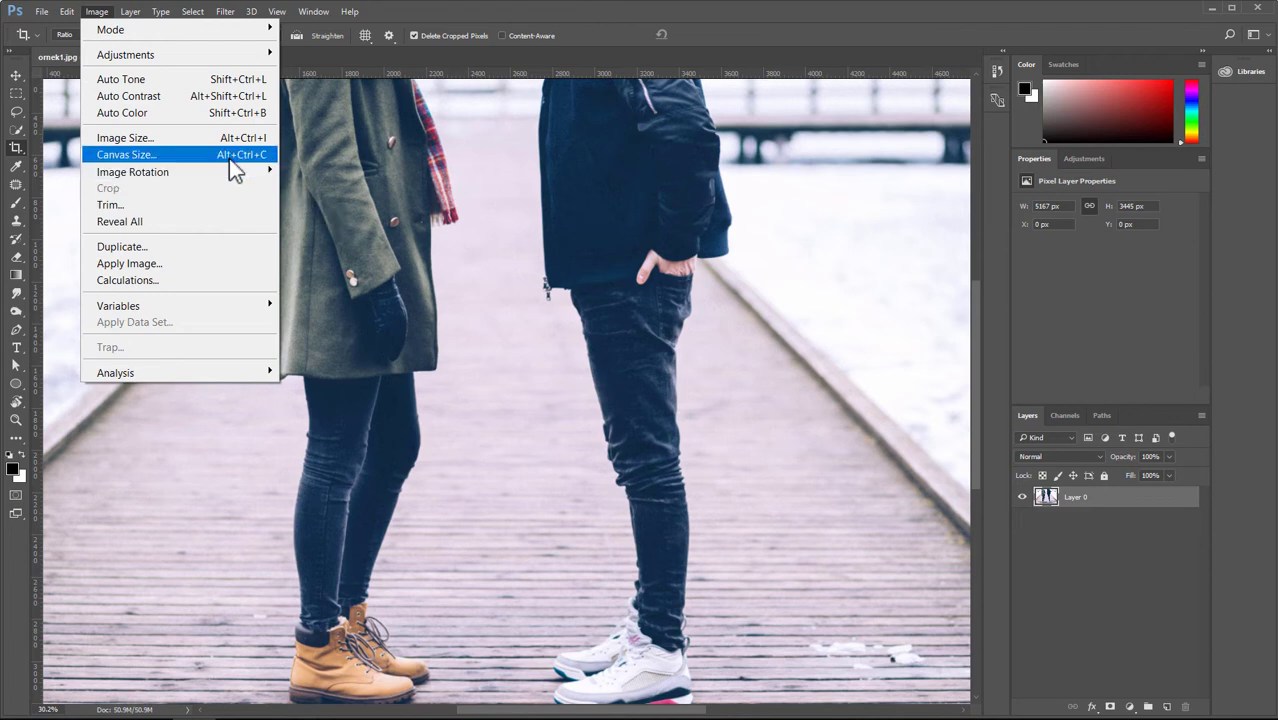
- Resize the canvas to 3000 × 2000 px with a new anchor, accepting the clipping warning
left_click(228, 155)
left_click(775, 264)
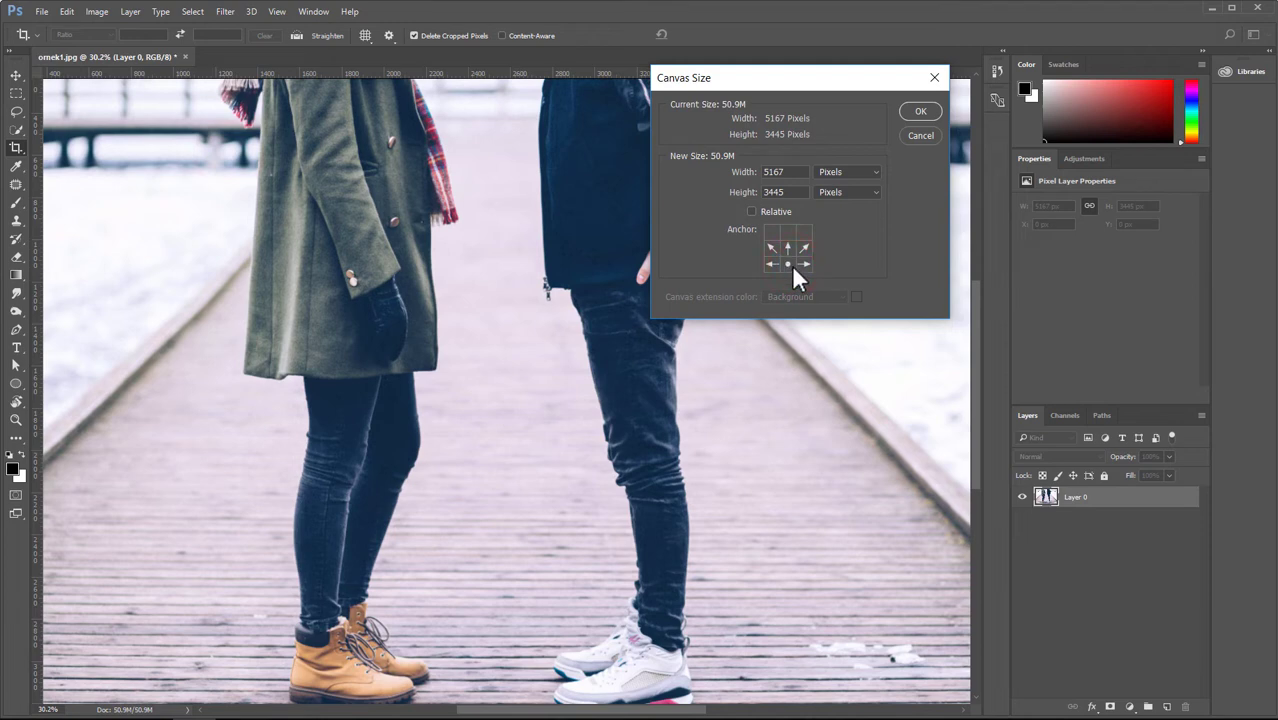
double_click(785, 172)
type("3000")
key("Tab")
key("Tab")
type("2000")
key("Return")
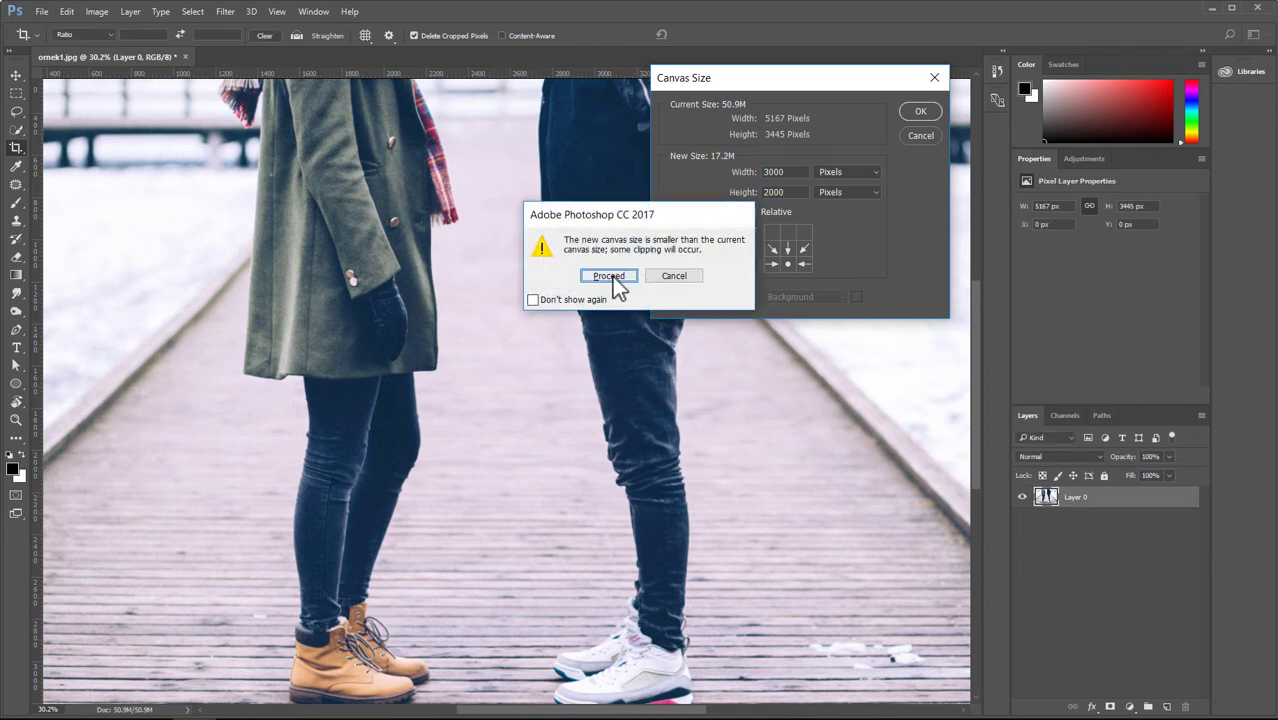
left_click(612, 276)
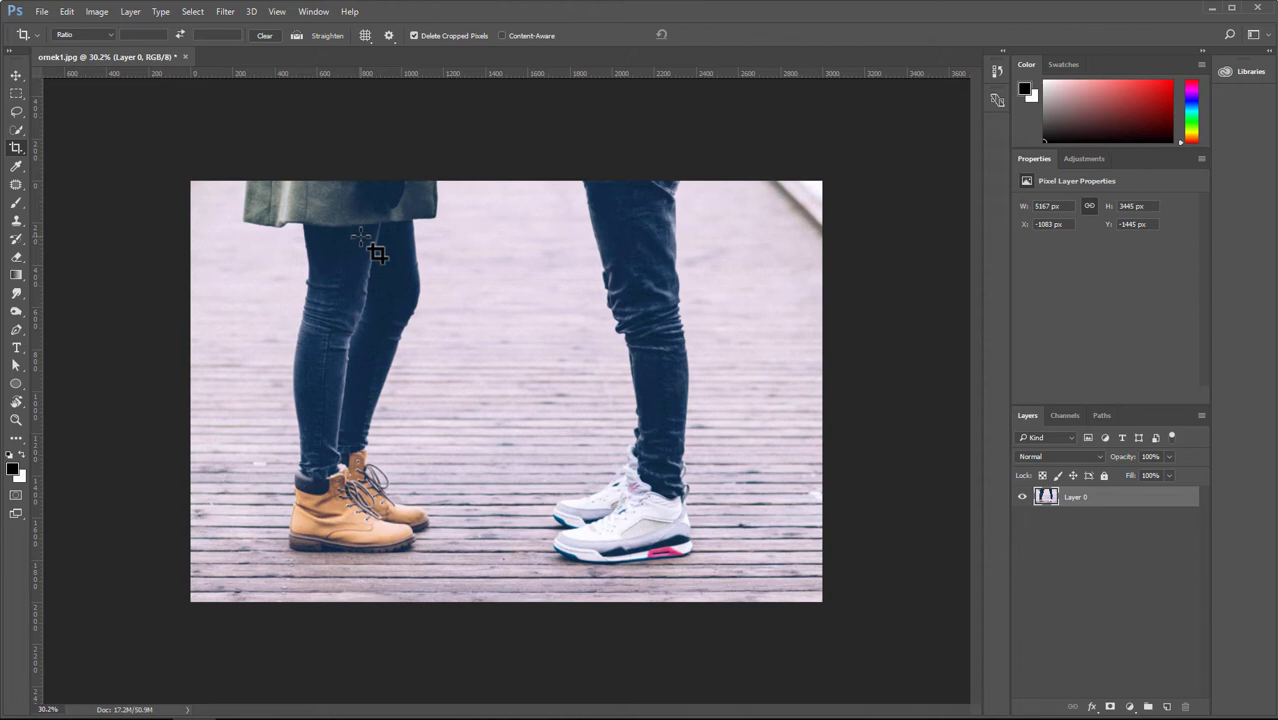
- Try a middle-left anchor in Canvas Size, then dismiss it unchanged
left_click(97, 12)
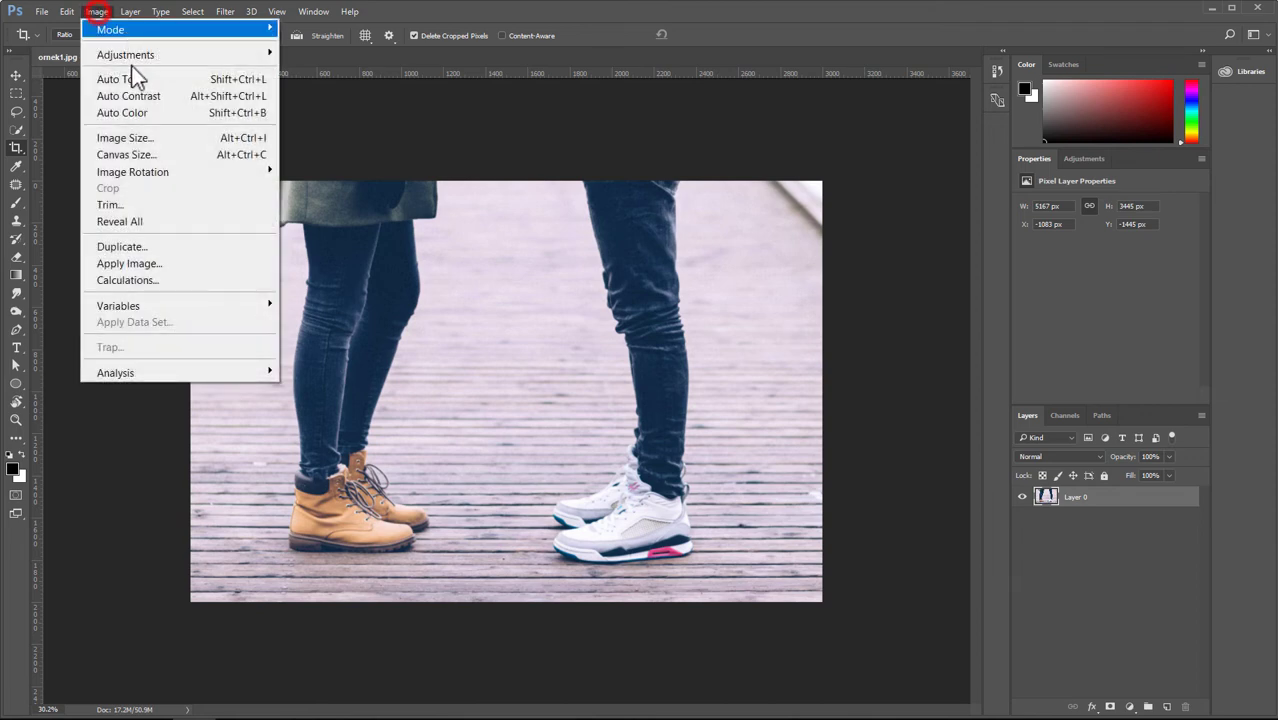
left_click(126, 154)
left_click(772, 262)
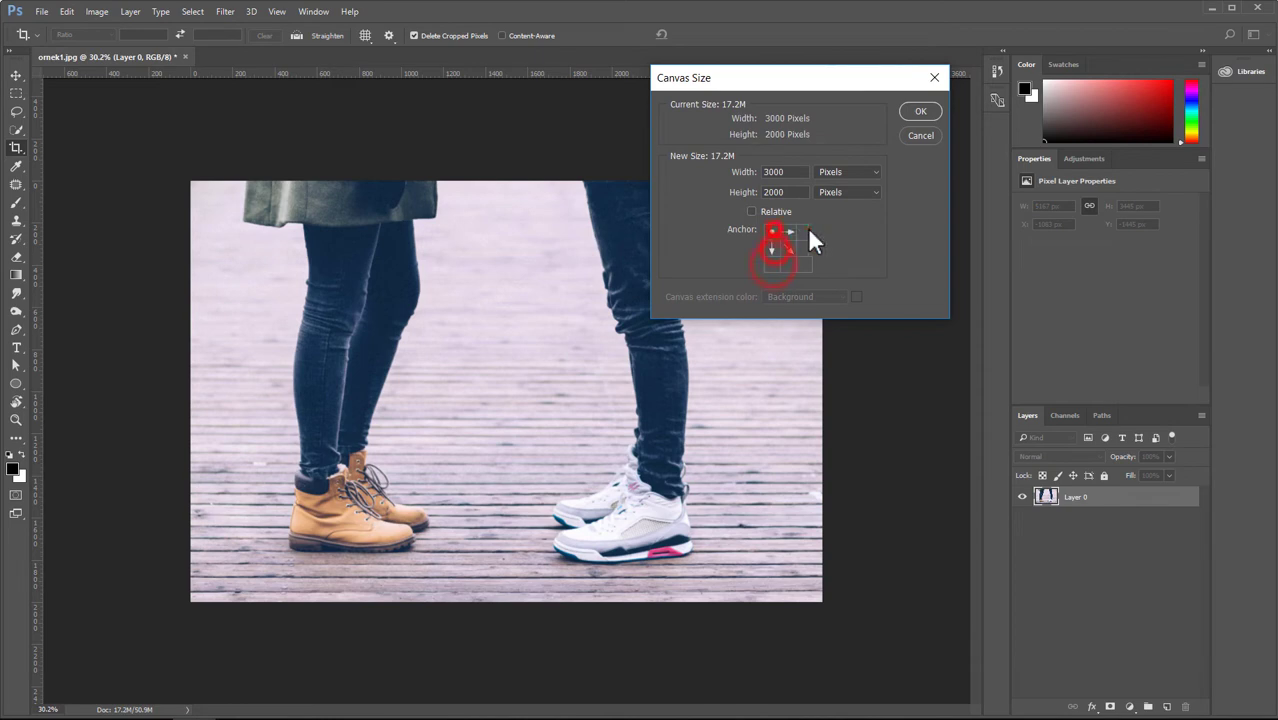
left_click(811, 229)
left_click(926, 131)
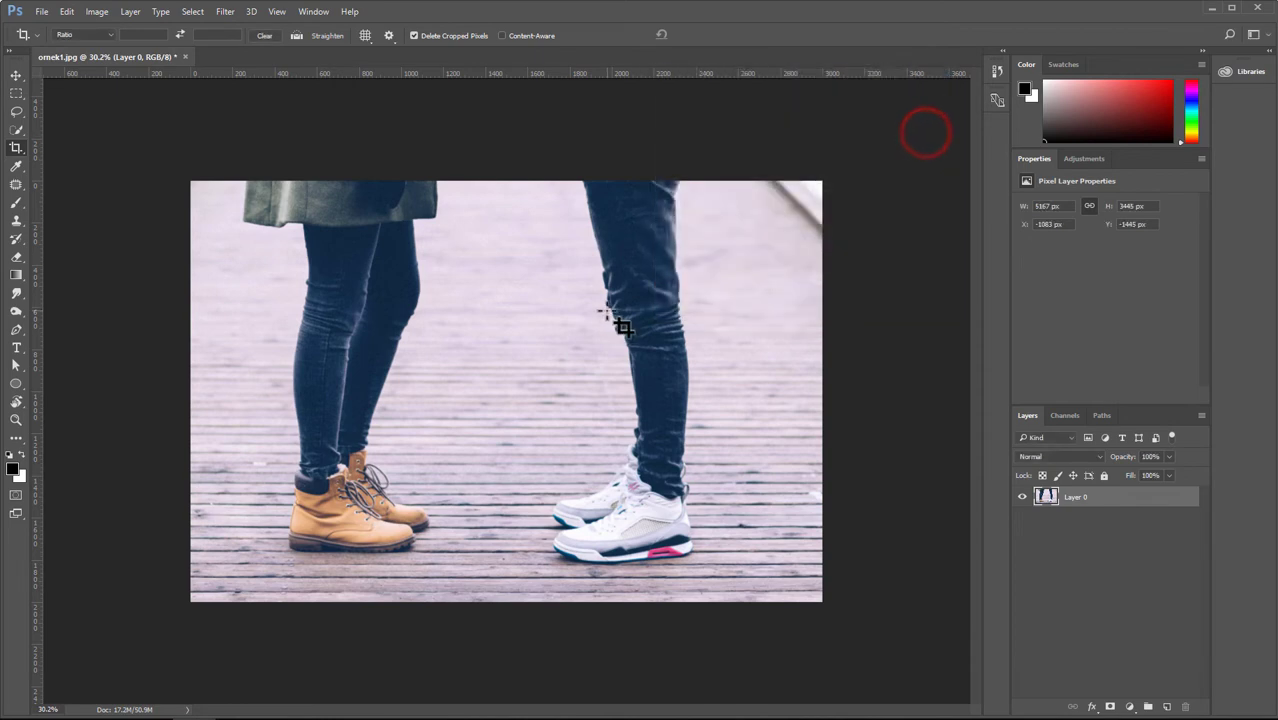
- Undo back to the full photo and enter a relative 1000 px width increase in Canvas Size
key("ctrl+z")
left_click(97, 12)
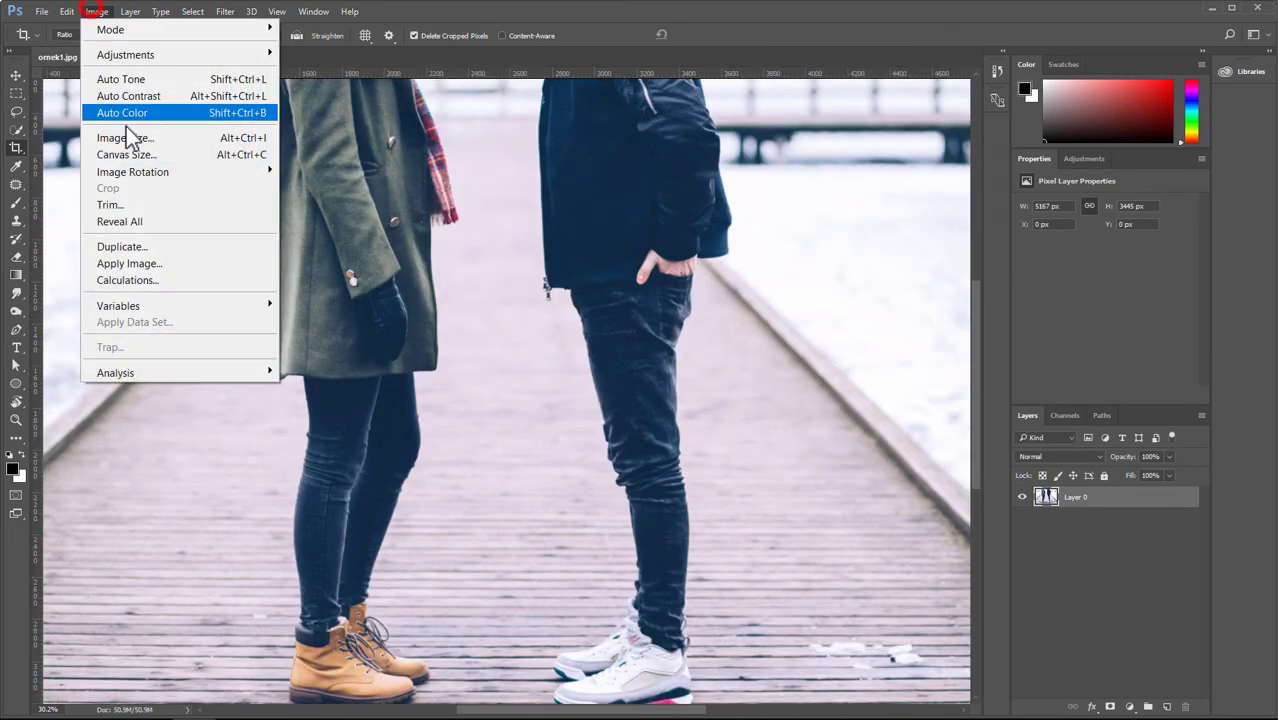
left_click(135, 153)
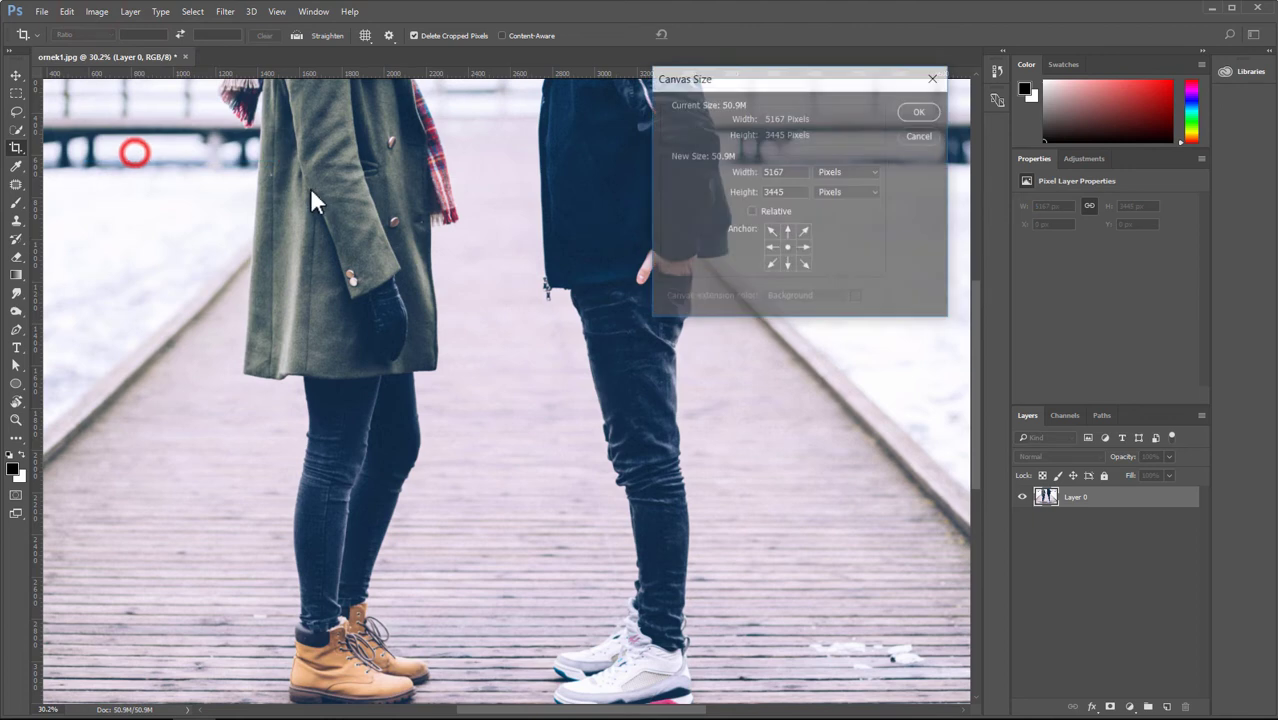
left_click(752, 212)
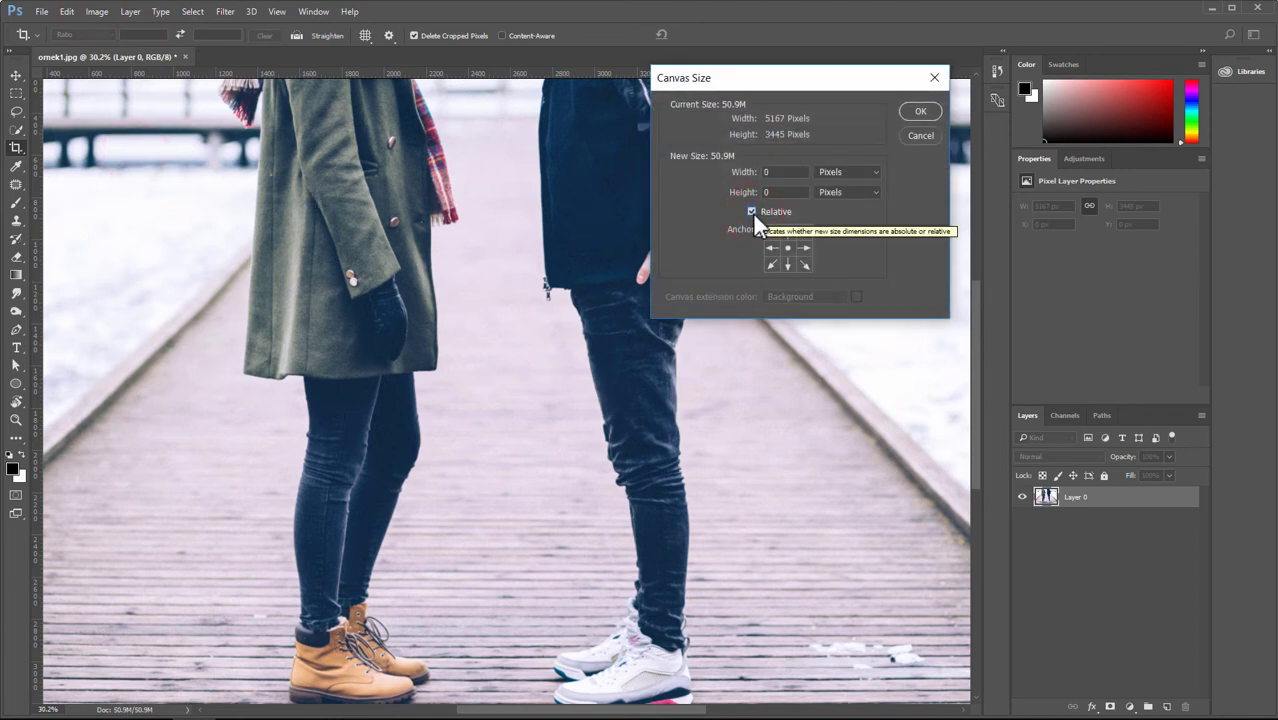
left_click(797, 172)
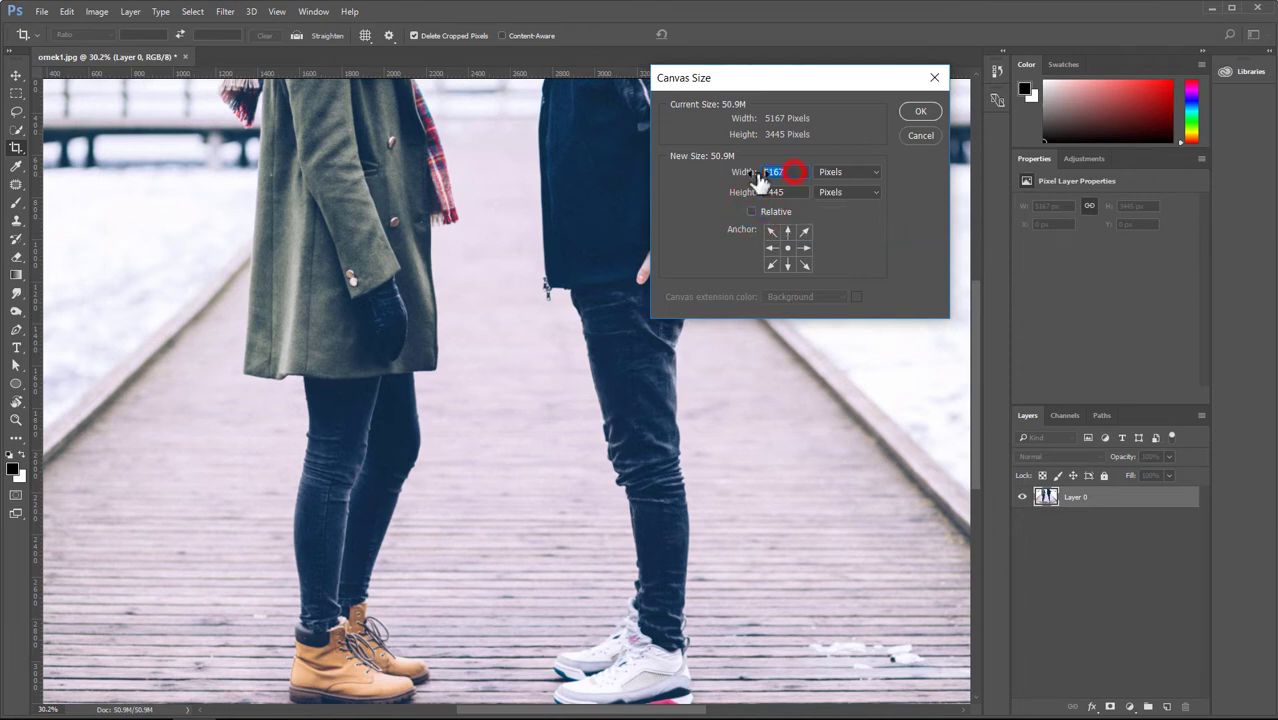
double_click(797, 192)
double_click(800, 172)
double_click(782, 172)
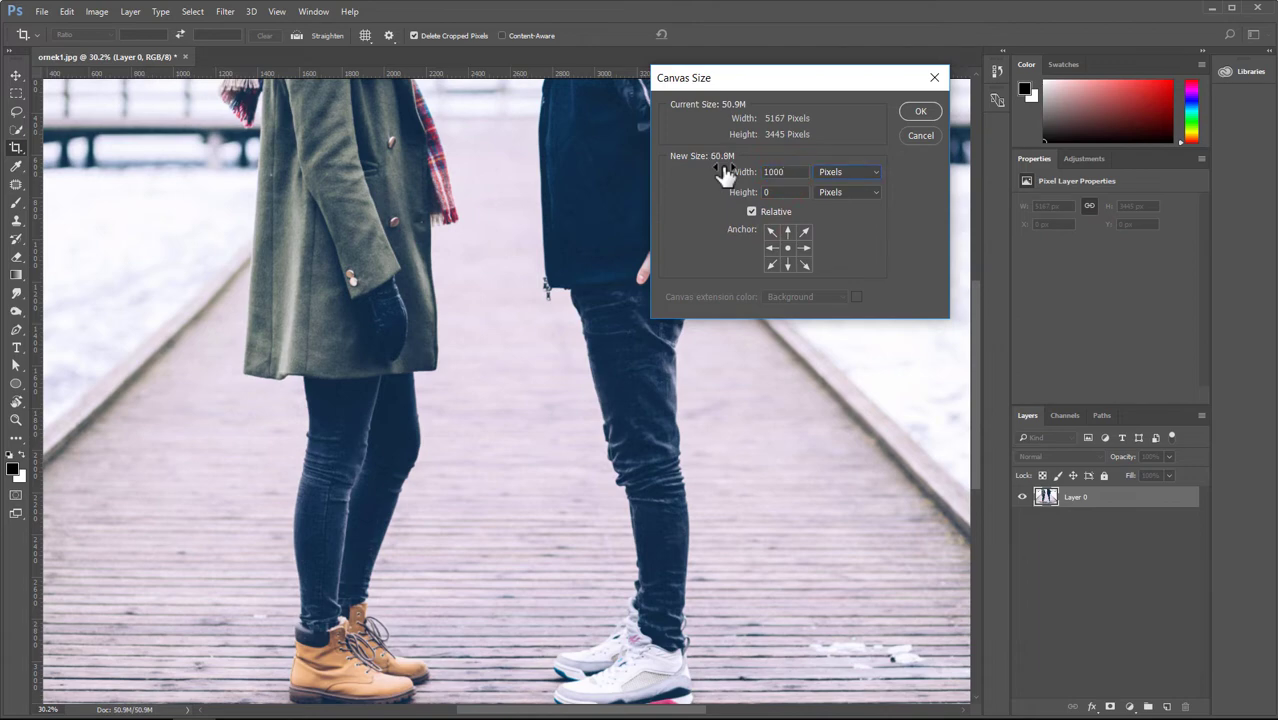
- Apply the enlarged canvas, zoom out to view it, then undo the enlargement
key("Return")
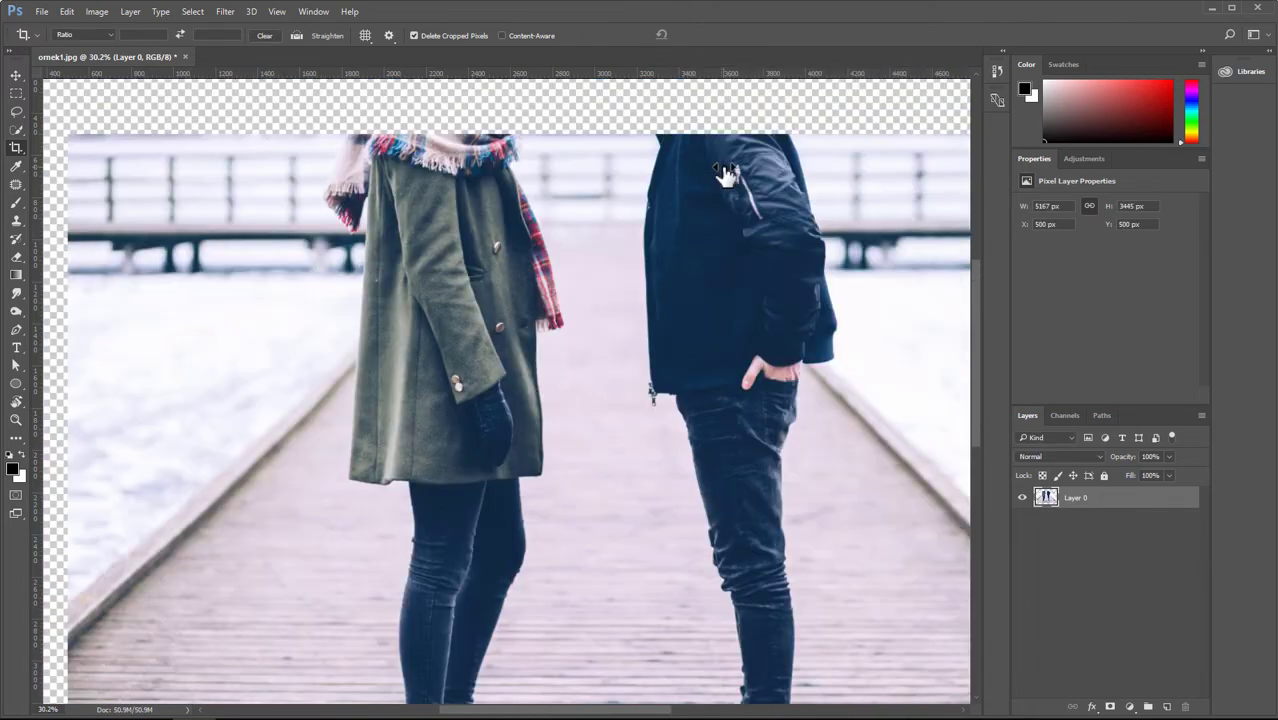
scroll(620, 340, "down", 3)
scroll(528, 394, "down", 3)
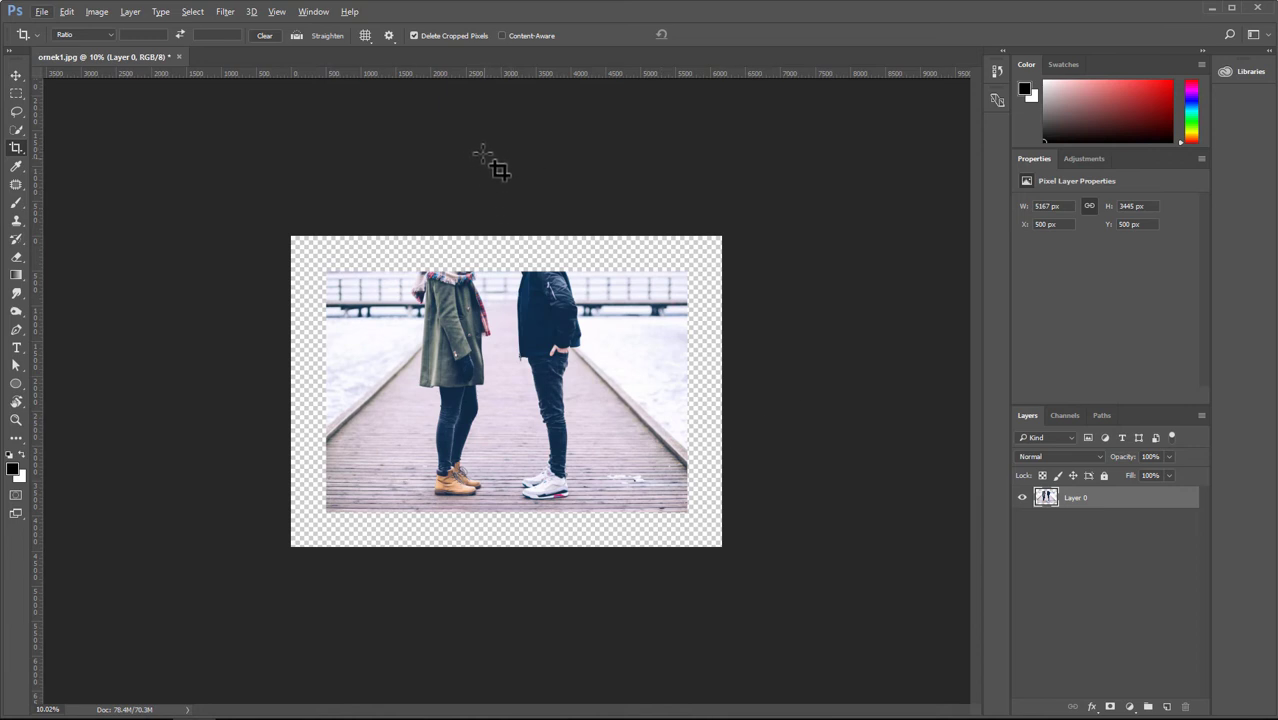
key("ctrl+z")
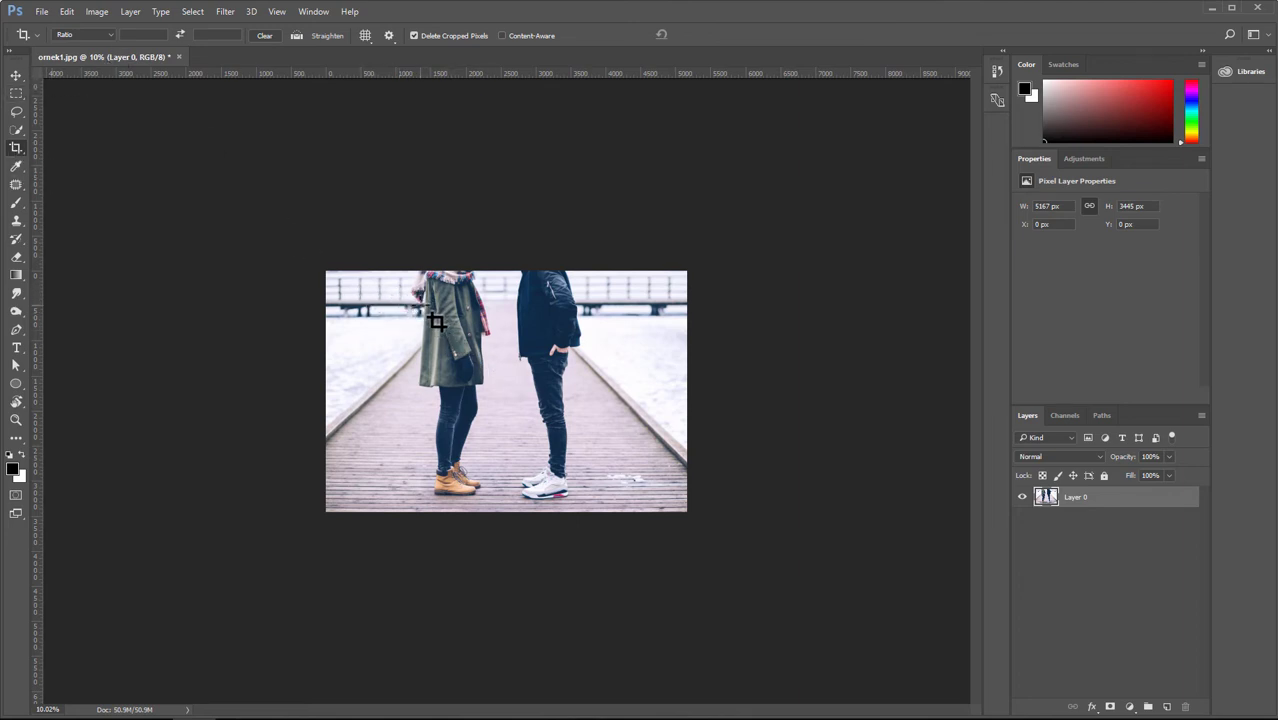
mouse_move(414, 303)
left_mouse_down()
mouse_move(461, 386)
mouse_move(671, 496)
left_mouse_up()
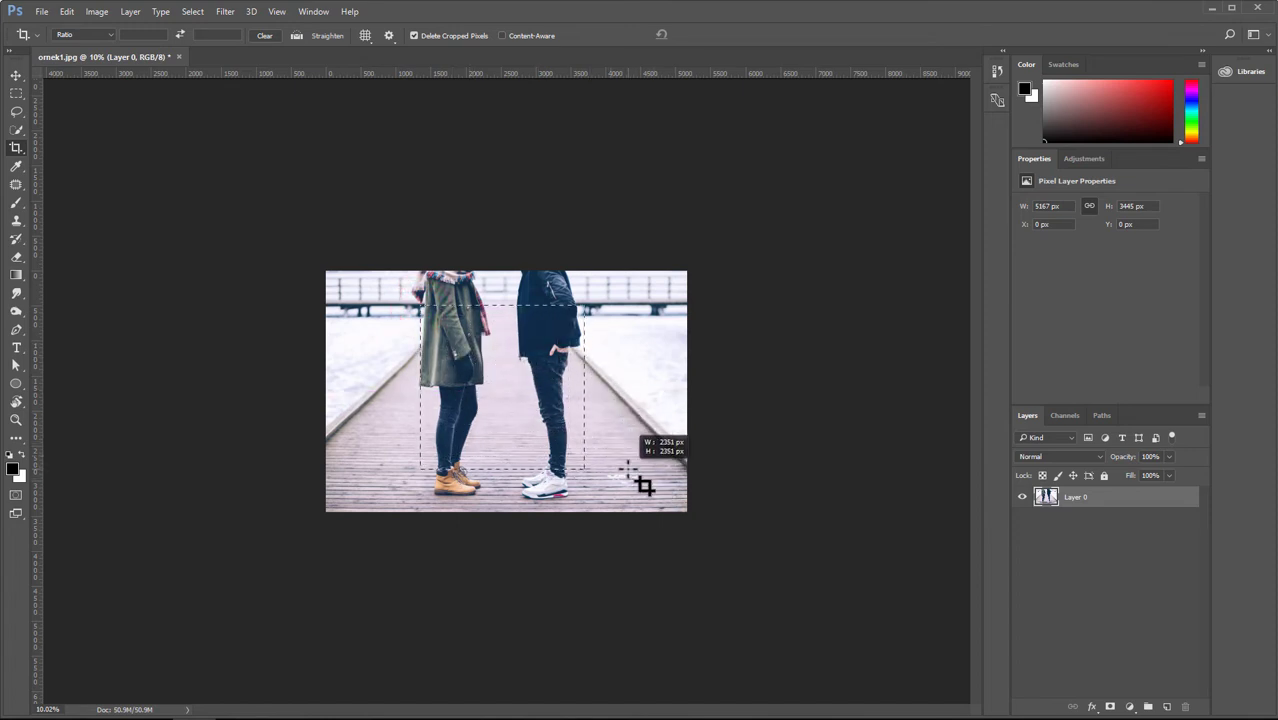
left_click_drag(671, 496, 645, 486)
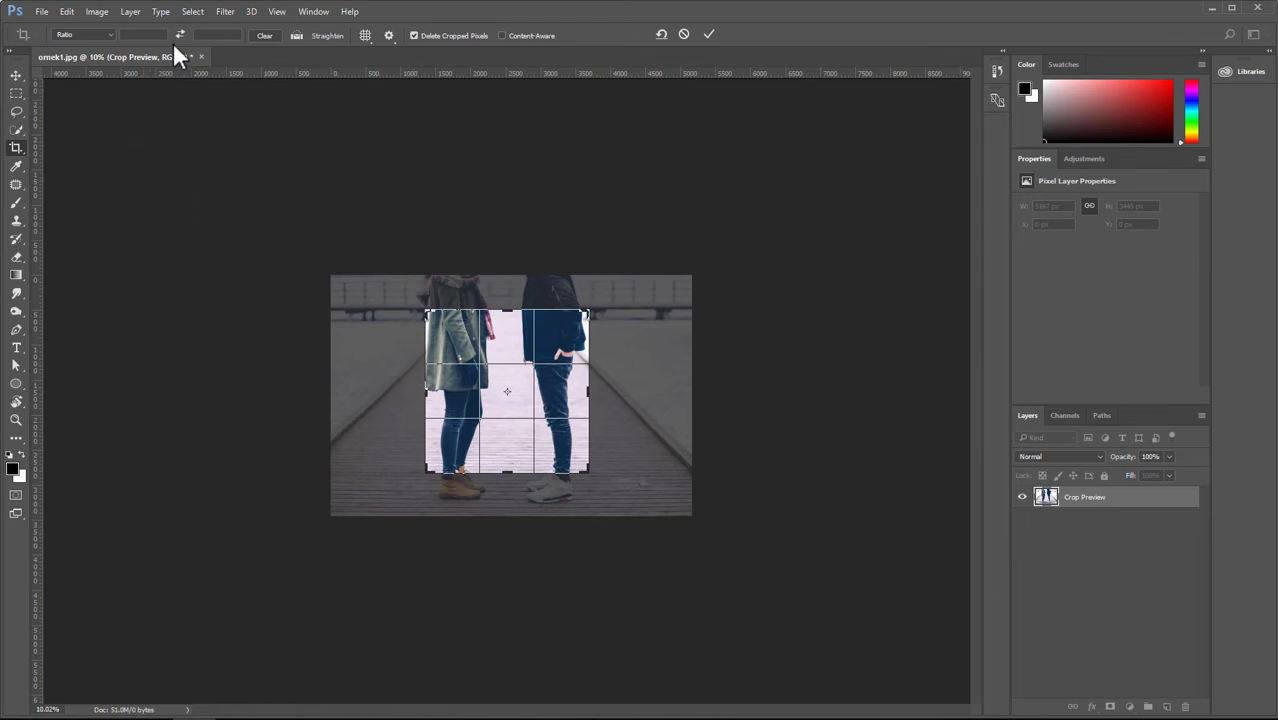
type("1")
left_click(214, 35)
type("2")
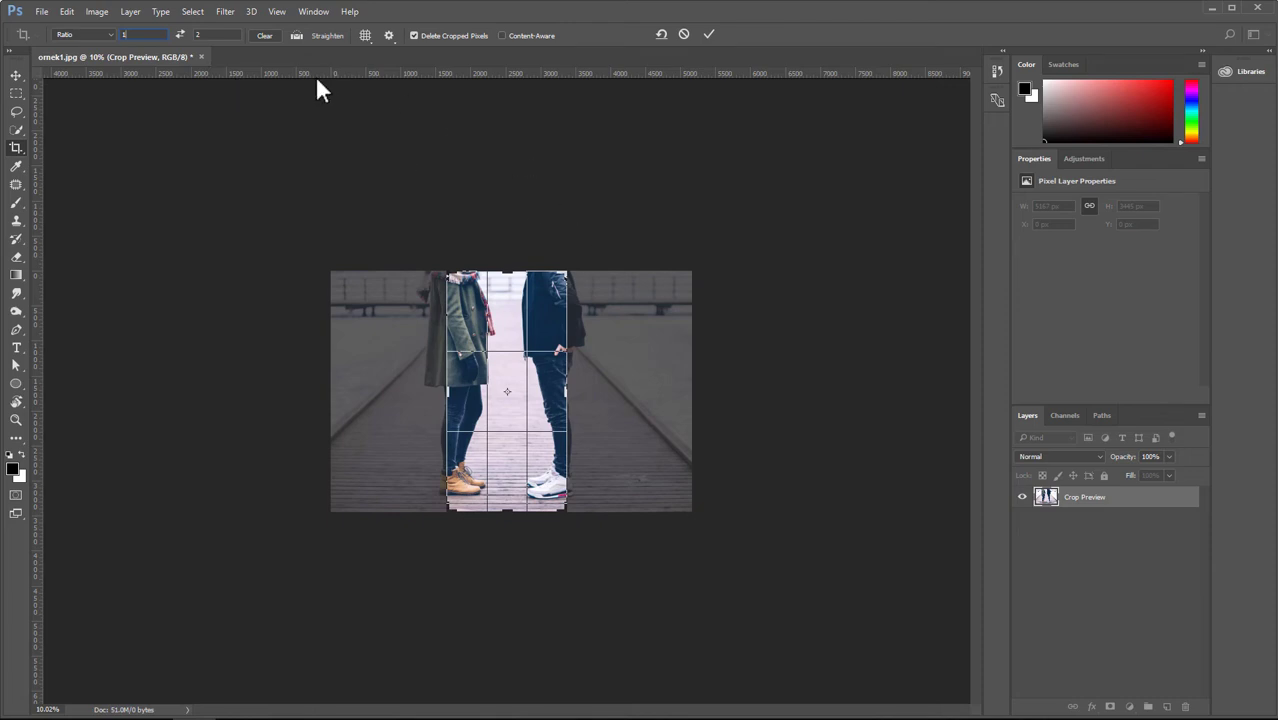
left_click(265, 36)
left_click_drag(568, 278, 616, 319)
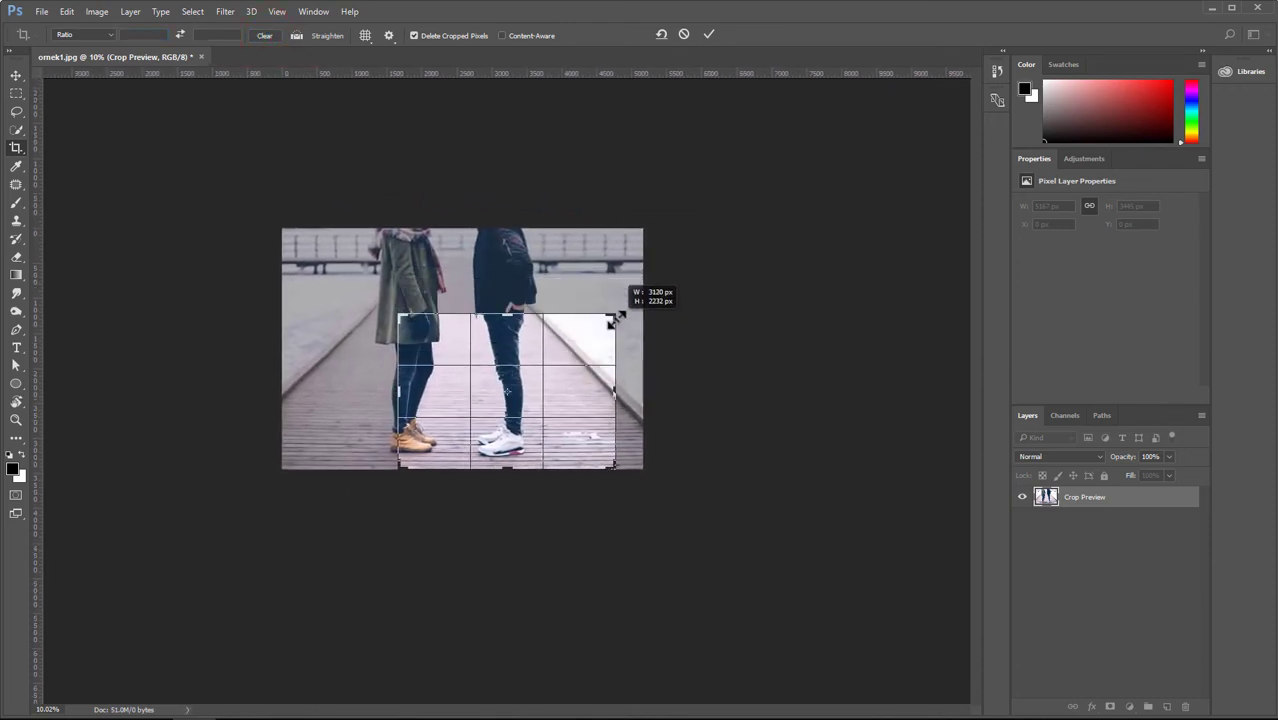
left_click(683, 34)
- Start a fresh crop and adjust its corners and position to frame the couple's legs and shoes
left_click(14, 77)
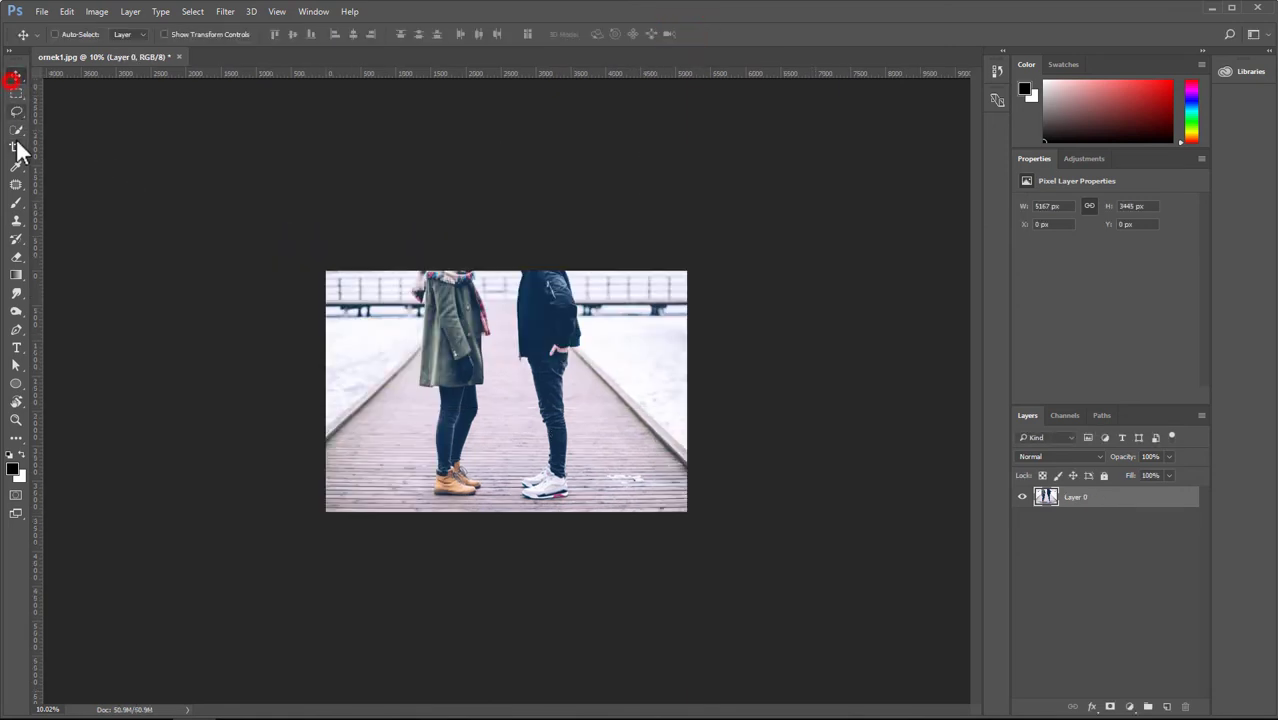
left_click(16, 147)
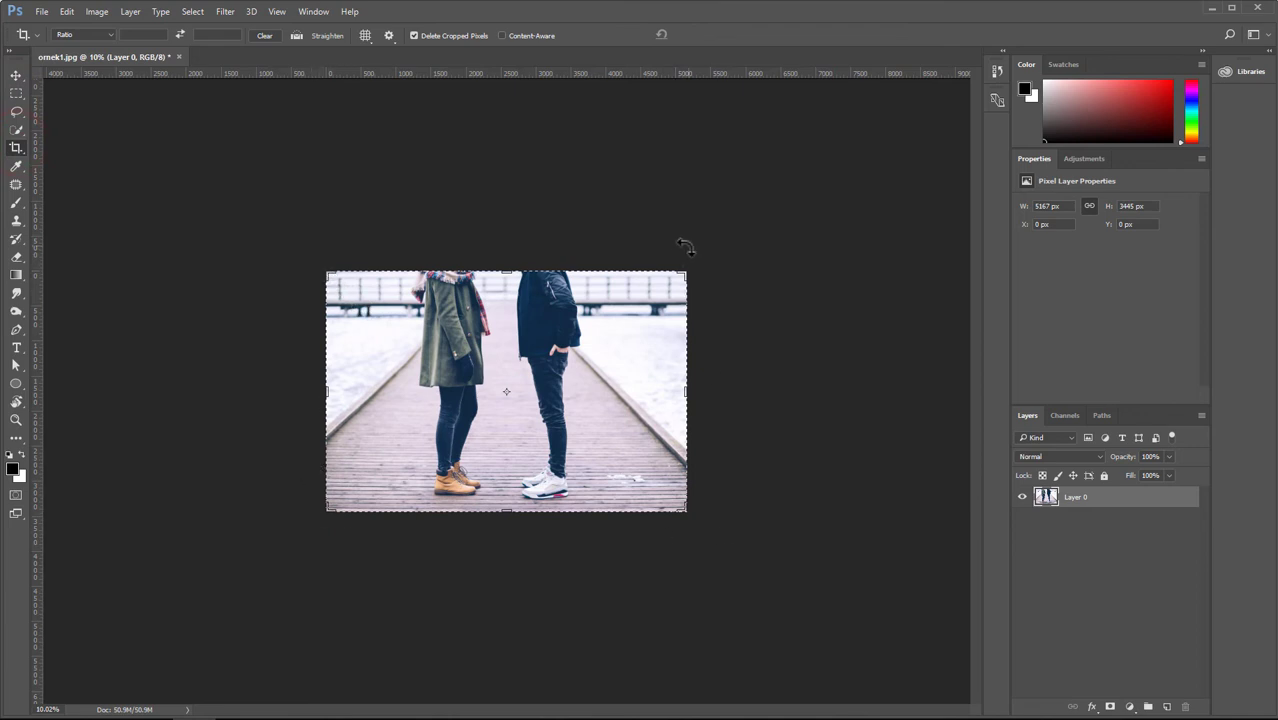
left_click_drag(685, 511, 672, 493)
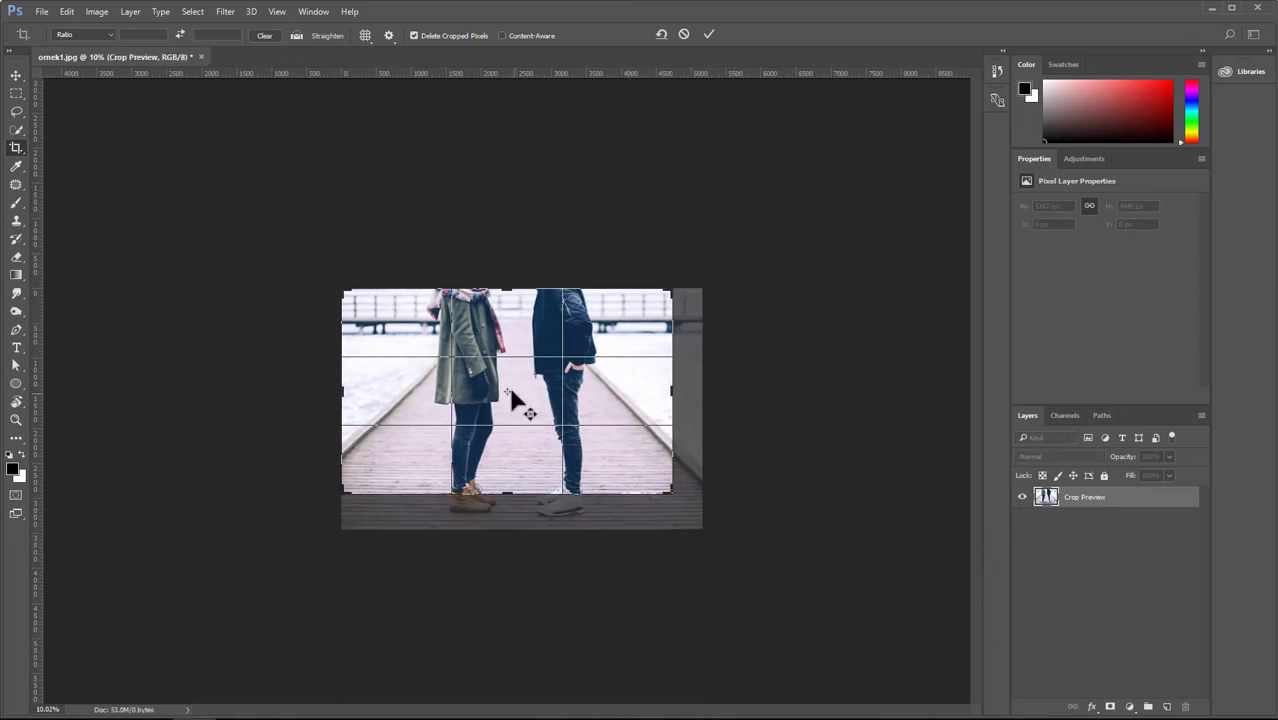
left_click_drag(508, 398, 597, 452)
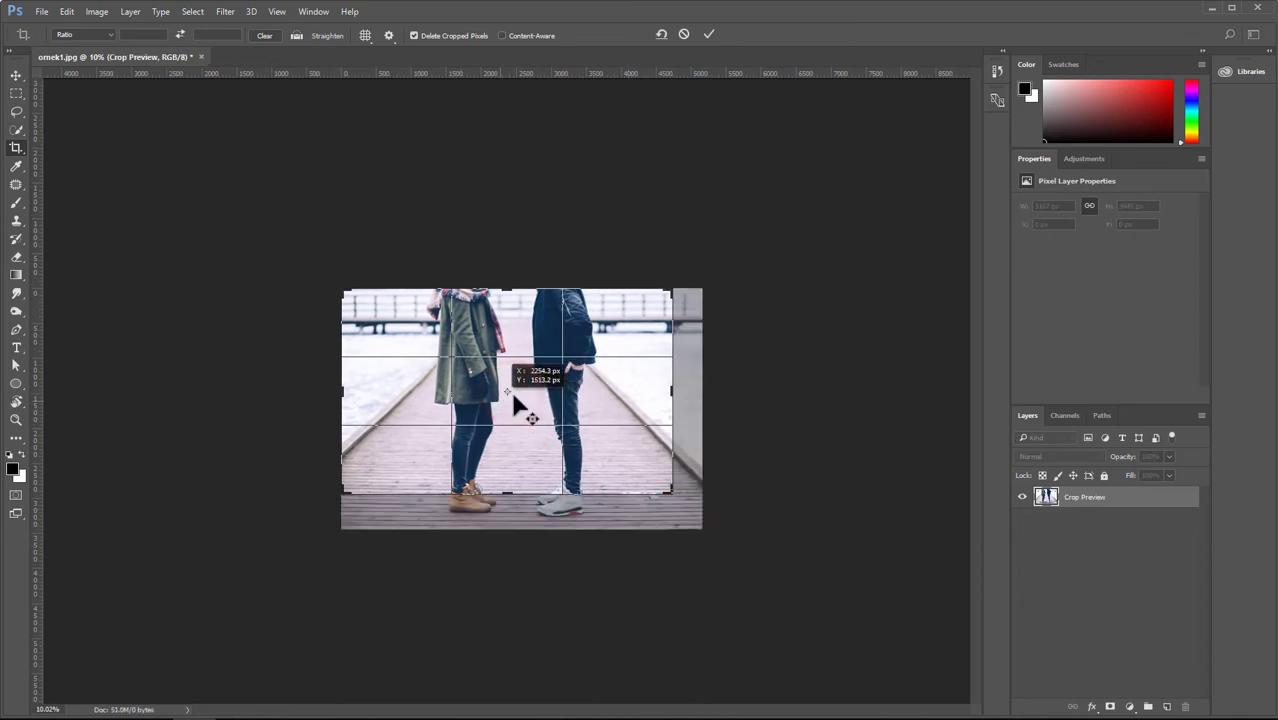
left_click_drag(343, 290, 384, 317)
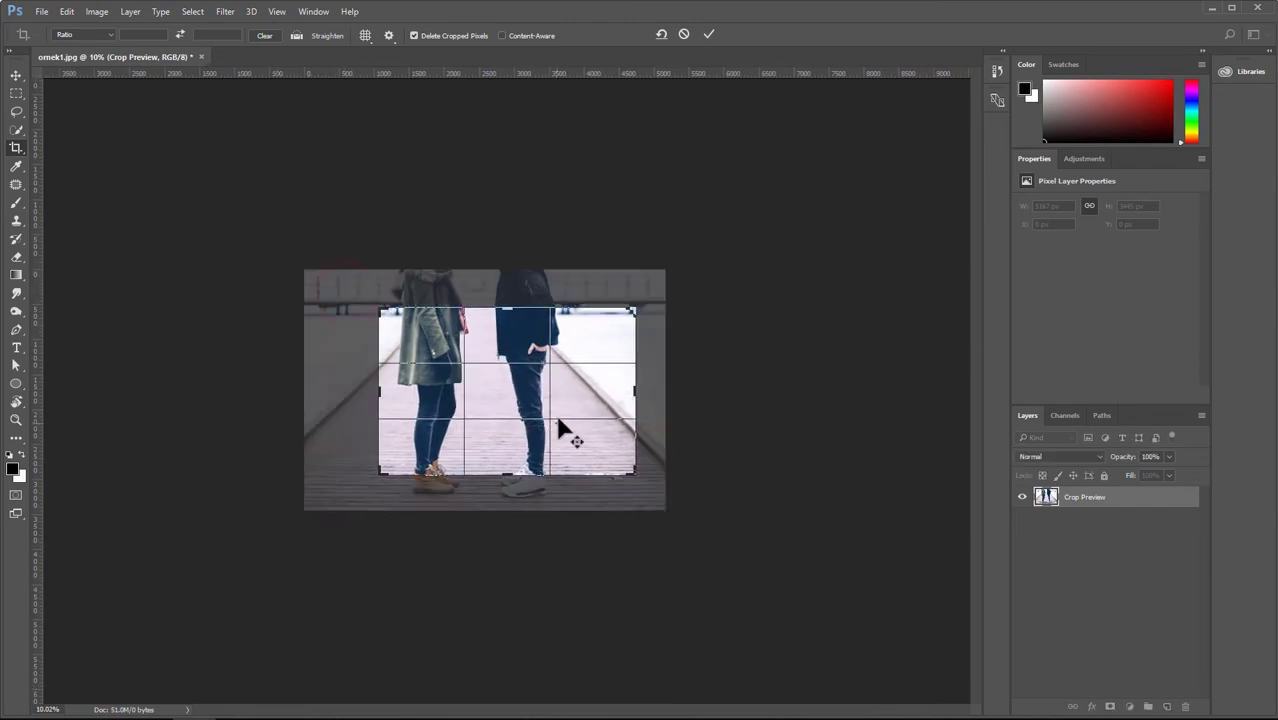
mouse_move(560, 424)
left_mouse_down()
mouse_move(562, 405)
mouse_move(580, 400)
mouse_move(558, 437)
mouse_move(571, 362)
left_mouse_up()
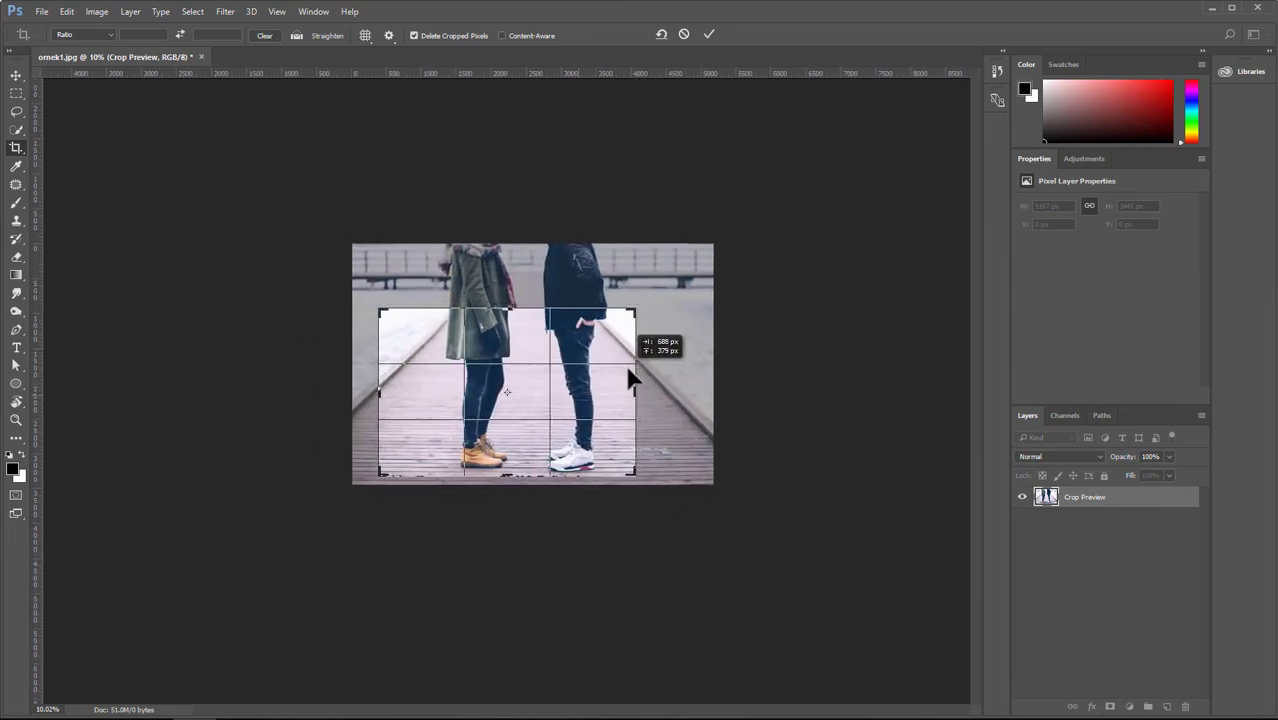
left_click_drag(503, 300, 502, 305)
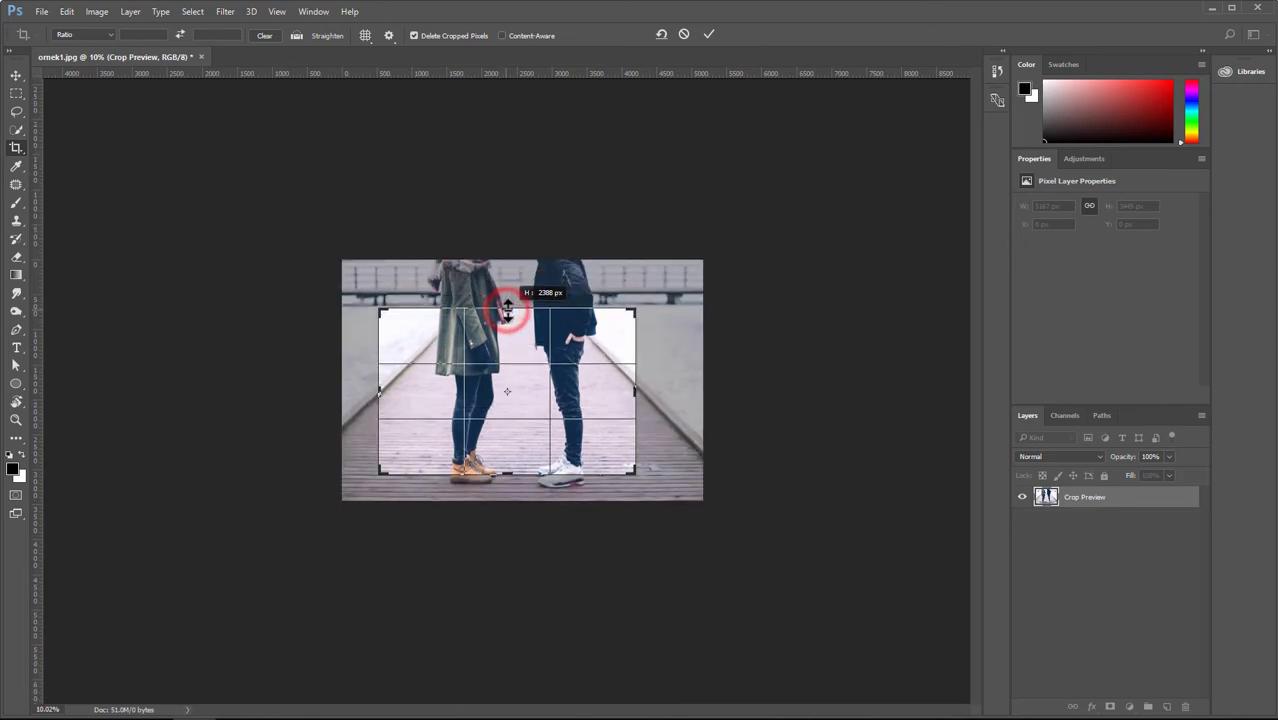
left_click_drag(630, 391, 646, 391)
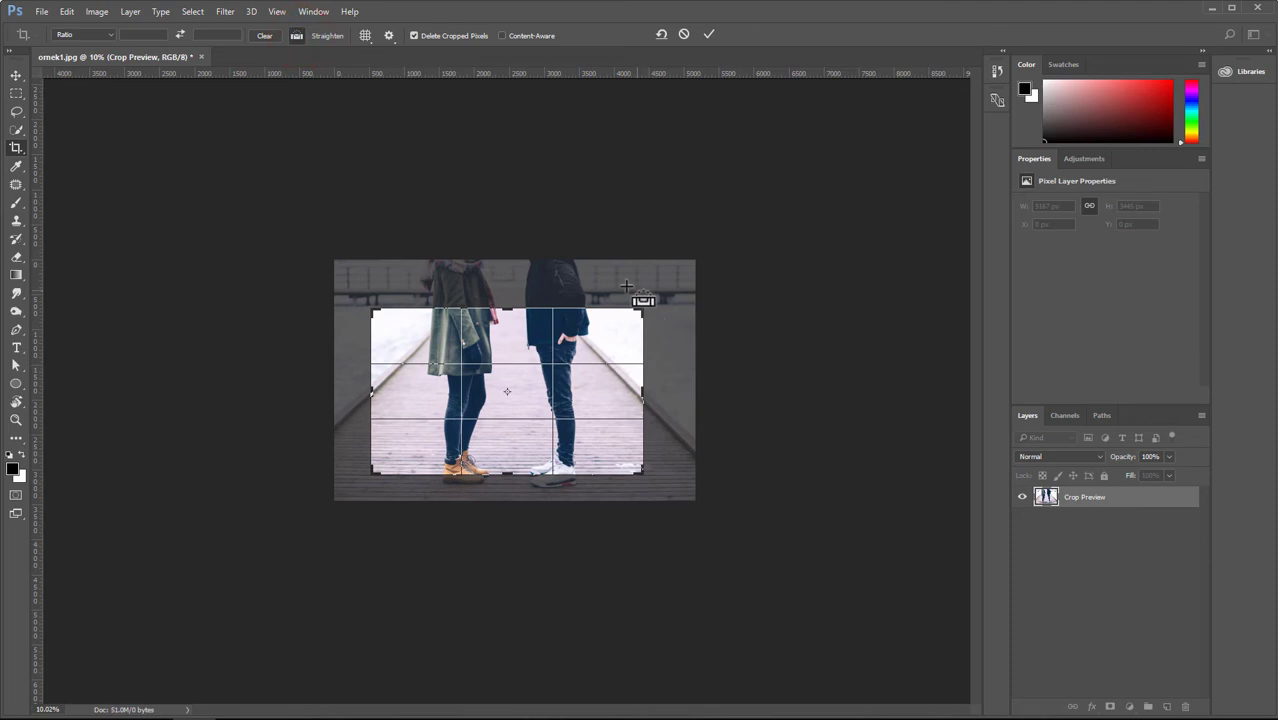
- Try straightening the photo with lines drawn across the boots
mouse_move(563, 317)
left_mouse_down()
mouse_move(620, 287)
mouse_move(452, 340)
left_mouse_up()
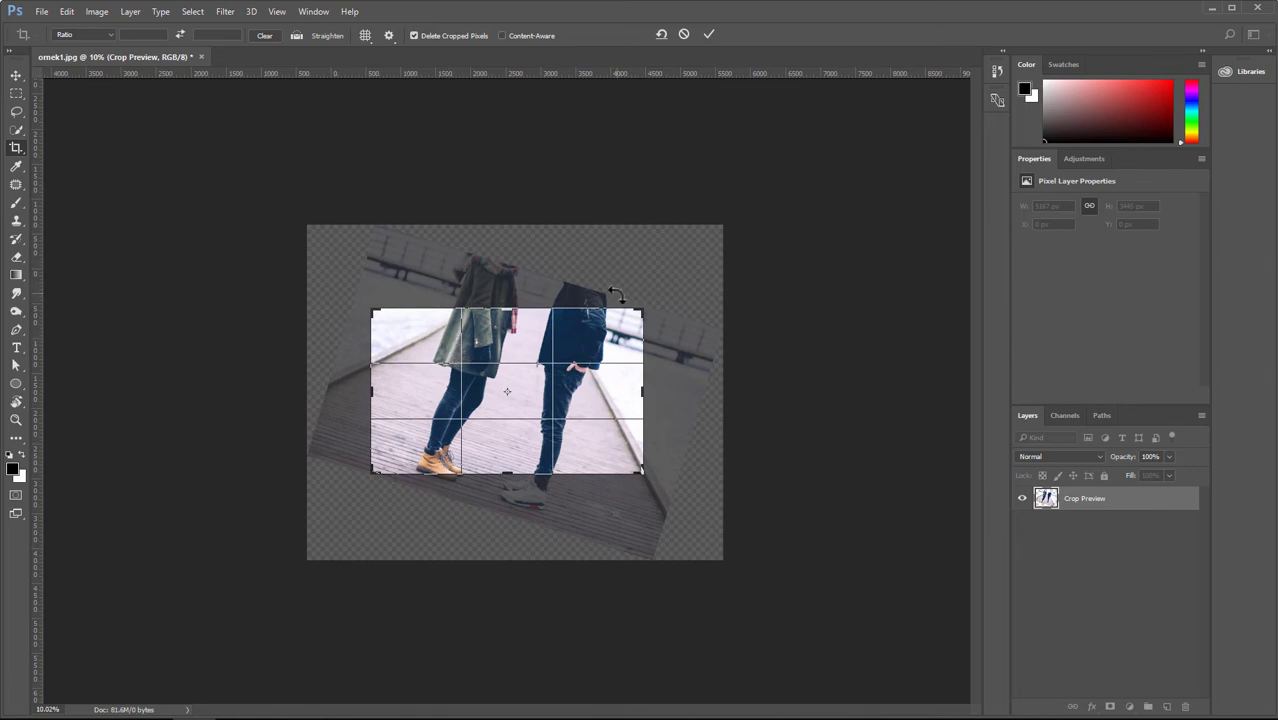
mouse_move(683, 313)
left_mouse_down()
mouse_move(665, 245)
mouse_move(688, 324)
mouse_move(688, 304)
left_mouse_up()
left_click(297, 36)
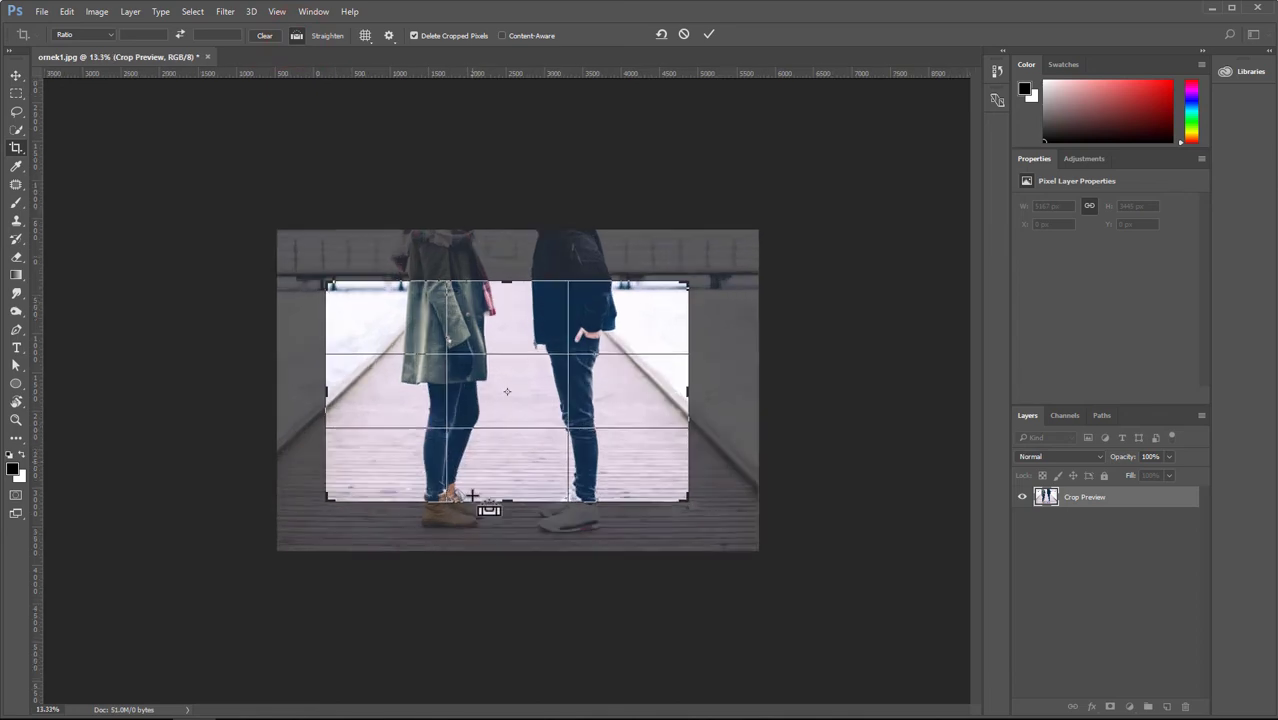
mouse_move(486, 437)
left_mouse_down()
mouse_move(456, 541)
mouse_move(483, 476)
left_mouse_up()
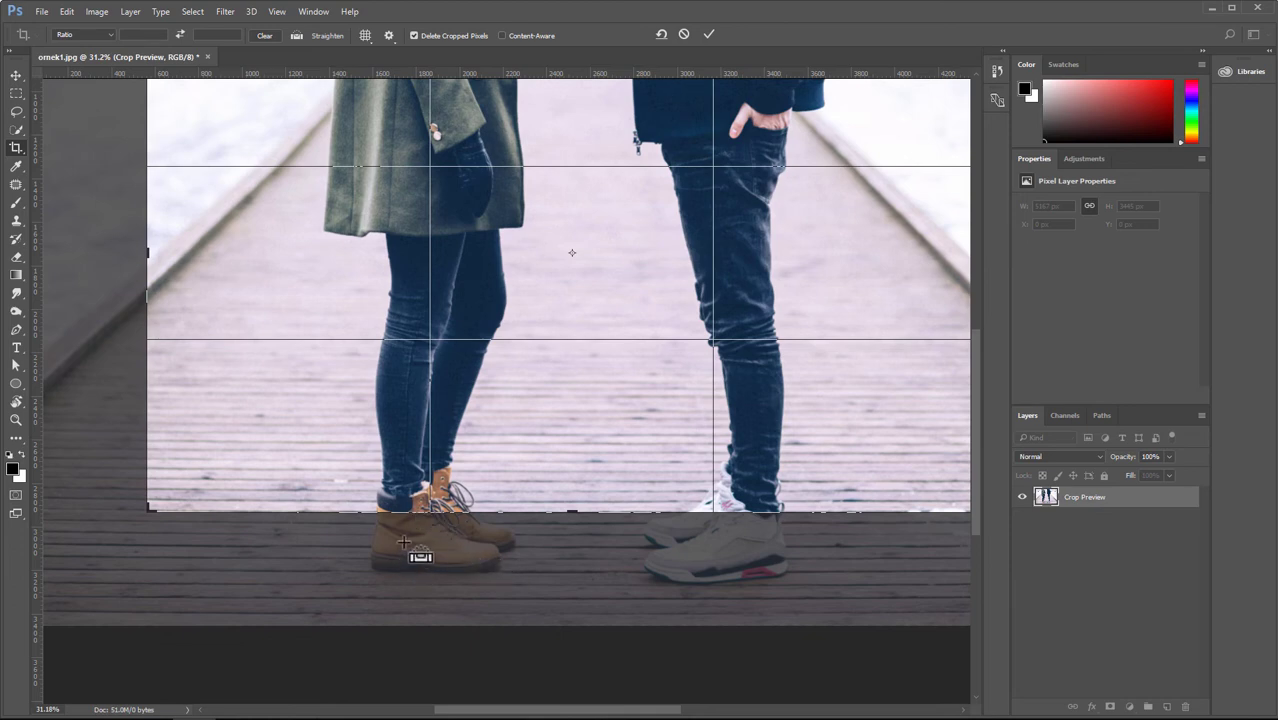
left_click_drag(397, 497, 399, 570)
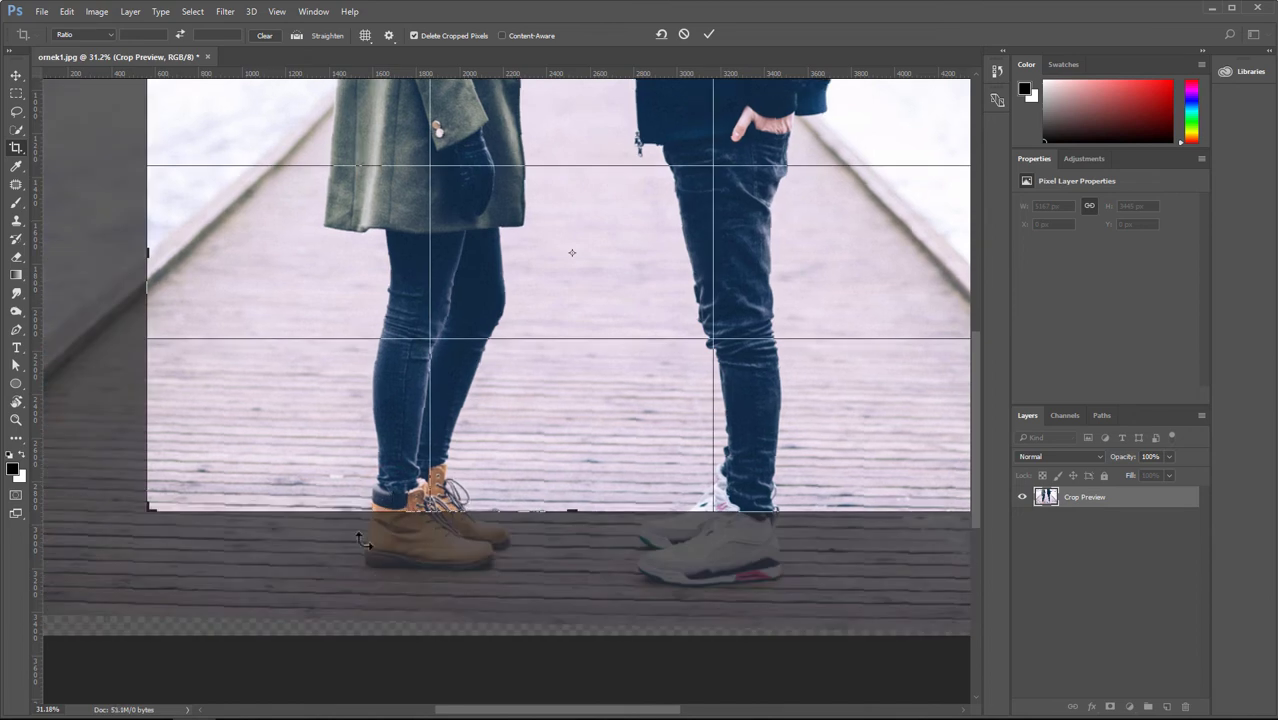
- Straighten along the boardwalk, shift the photo, then cancel the crop entirely
left_click(300, 35)
left_click_drag(366, 560, 478, 556)
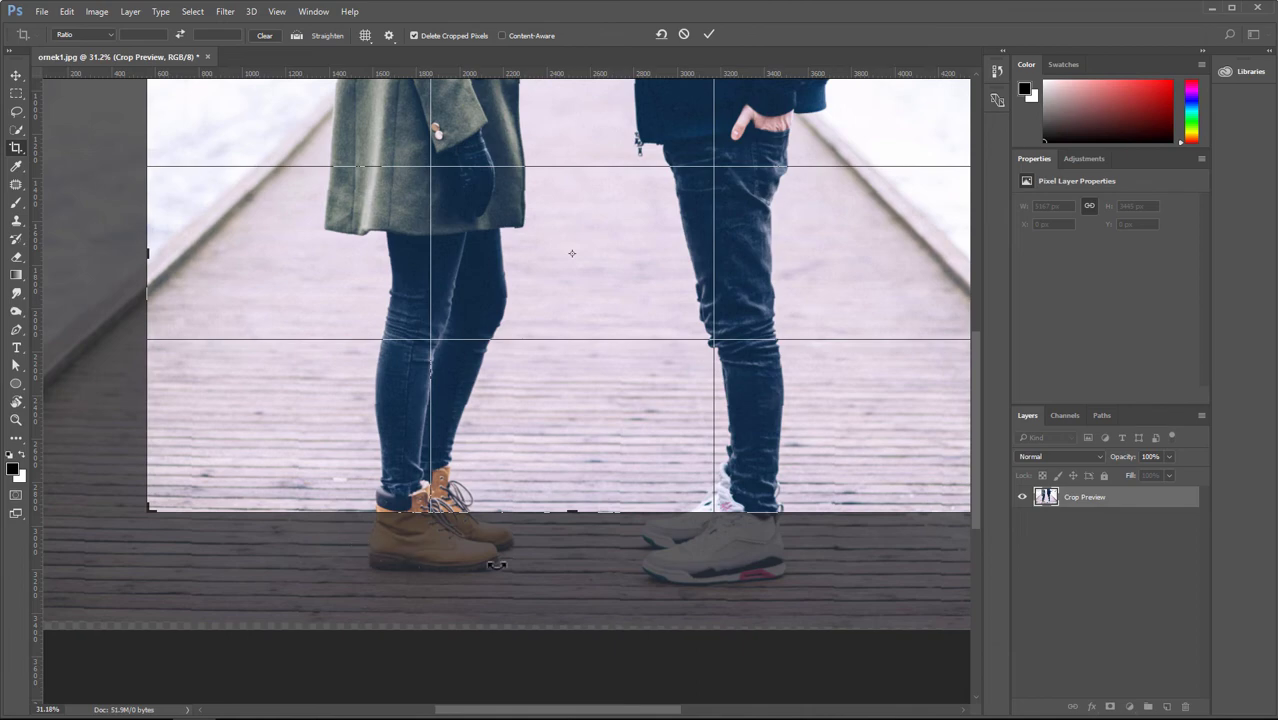
mouse_move(503, 453)
left_mouse_down()
mouse_move(627, 362)
mouse_move(662, 262)
left_mouse_up()
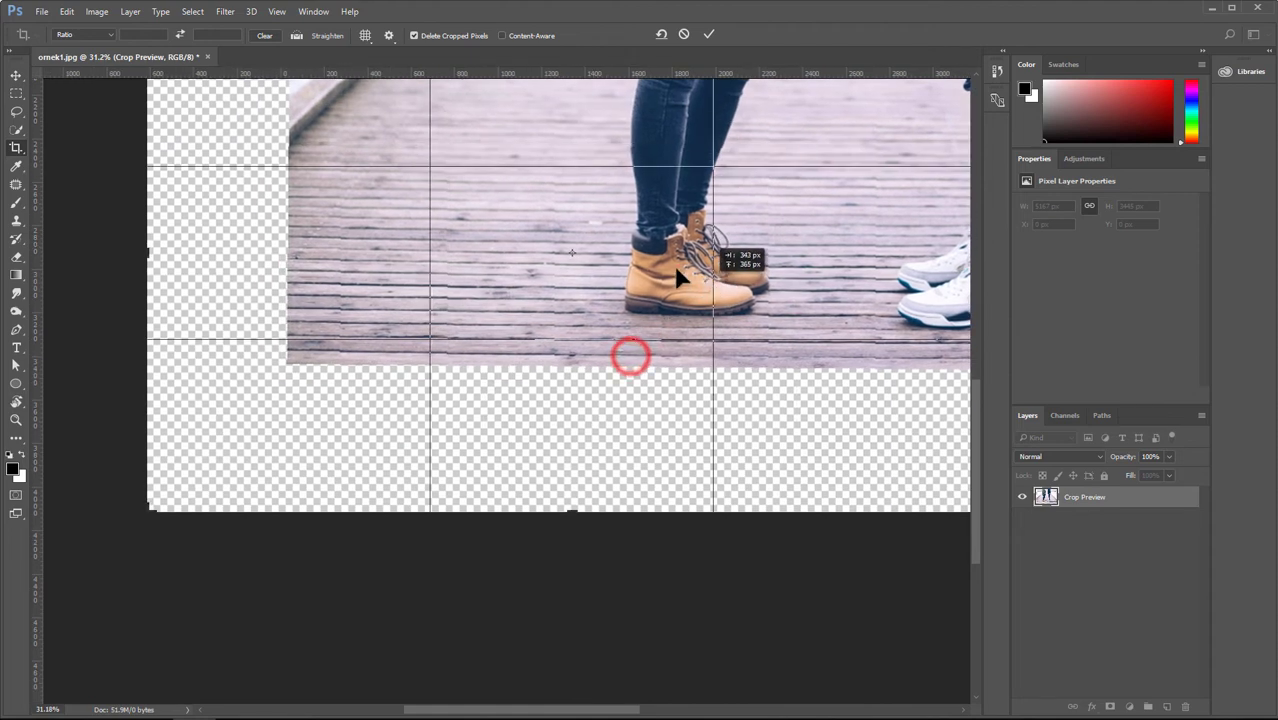
left_click(684, 34)
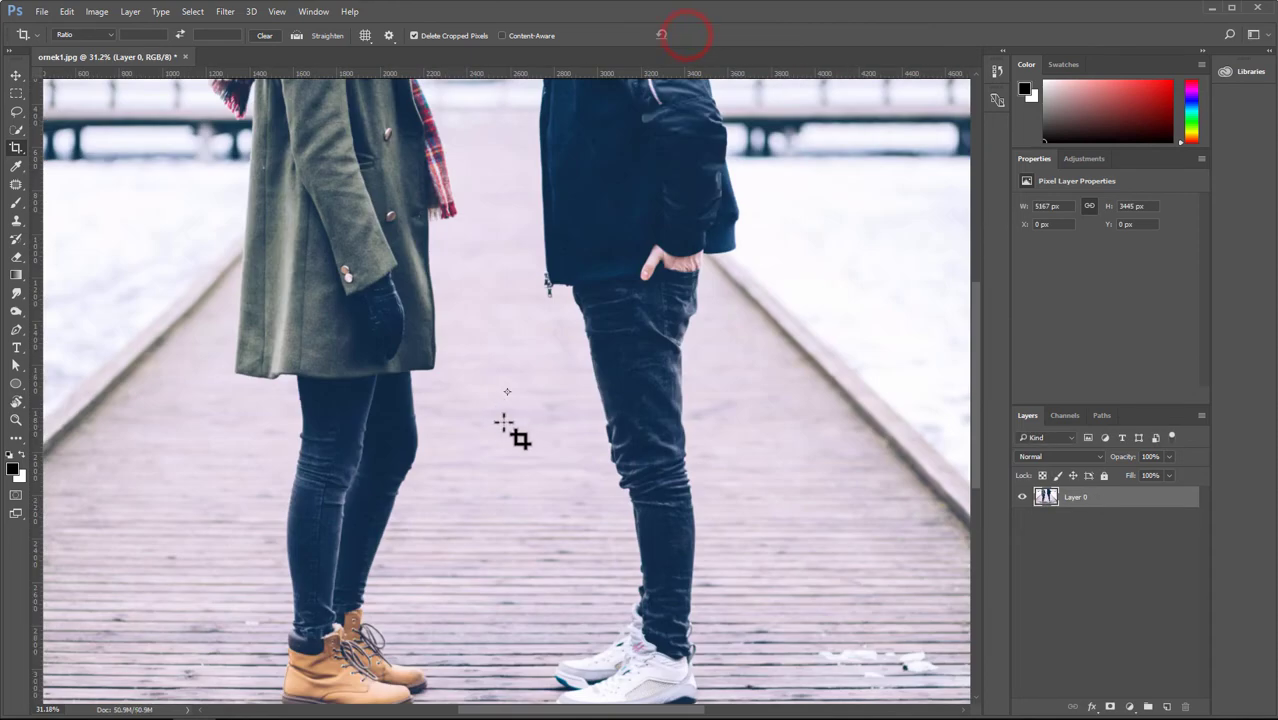
- Crop to a 1281 × 818 px white-sneaker close-up, then draw a straighten line along the planks
left_click_drag(467, 511, 547, 368)
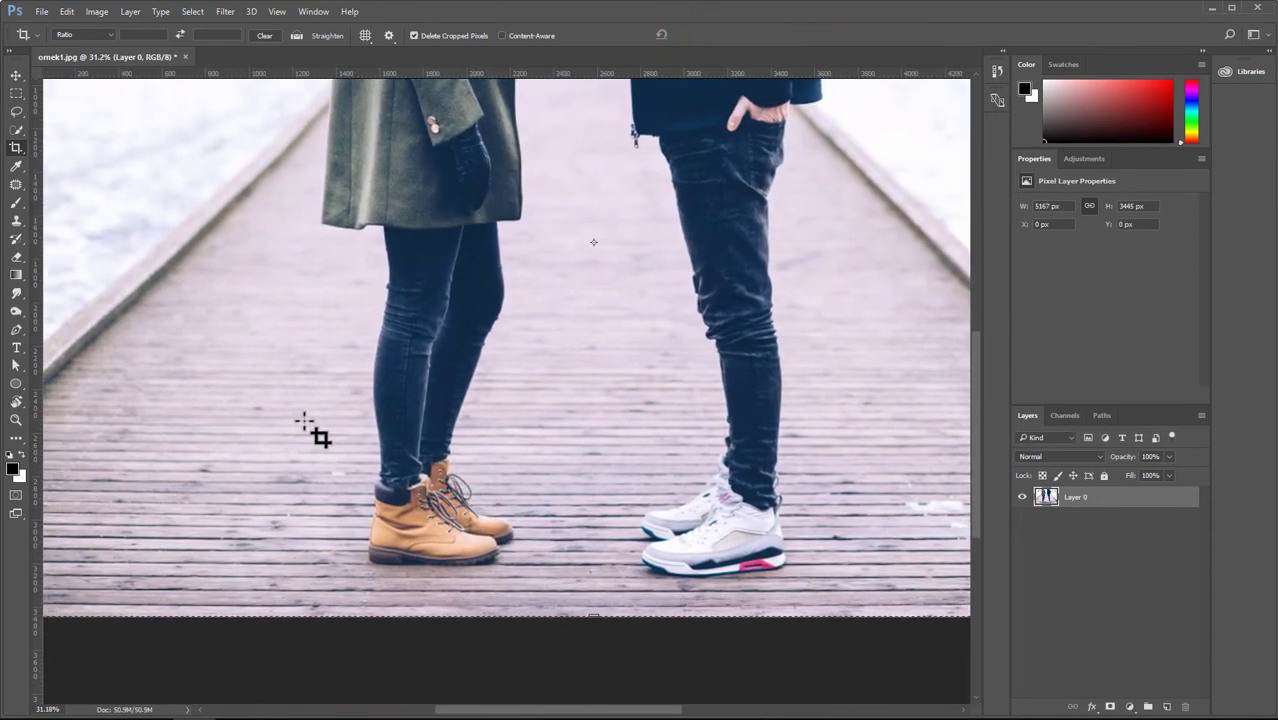
left_click_drag(593, 445, 868, 630)
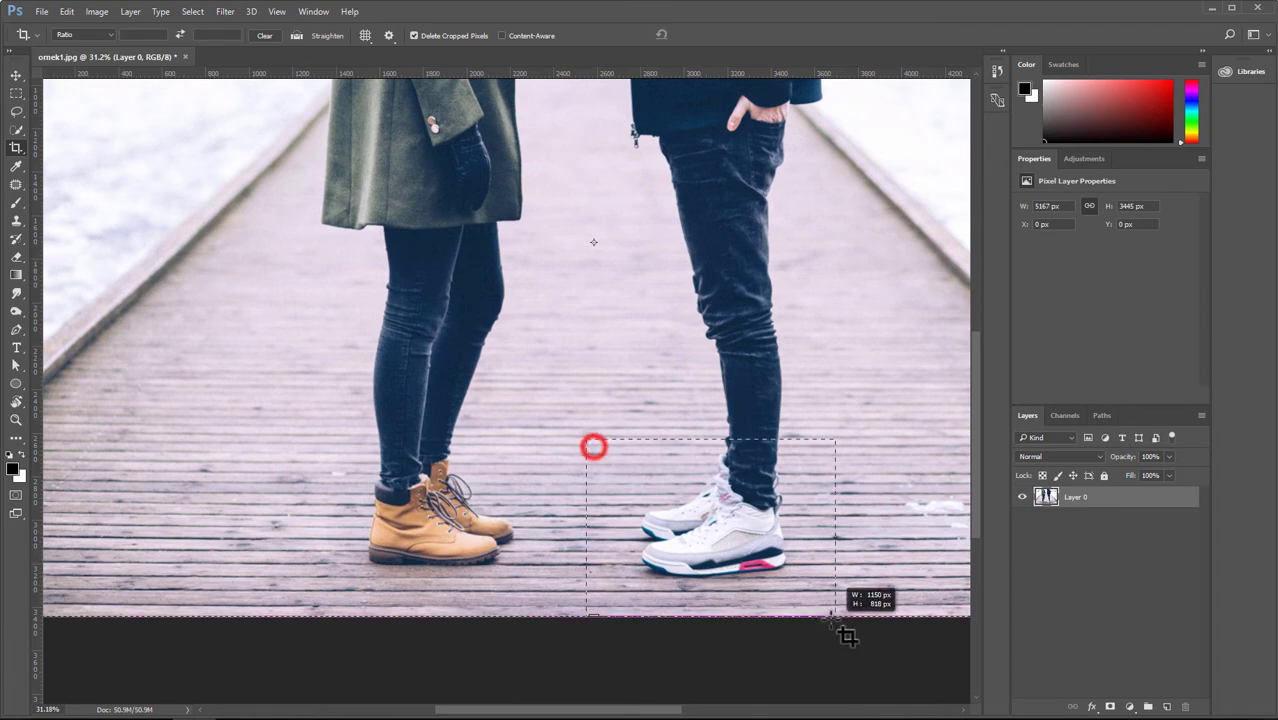
key("ctrl+0")
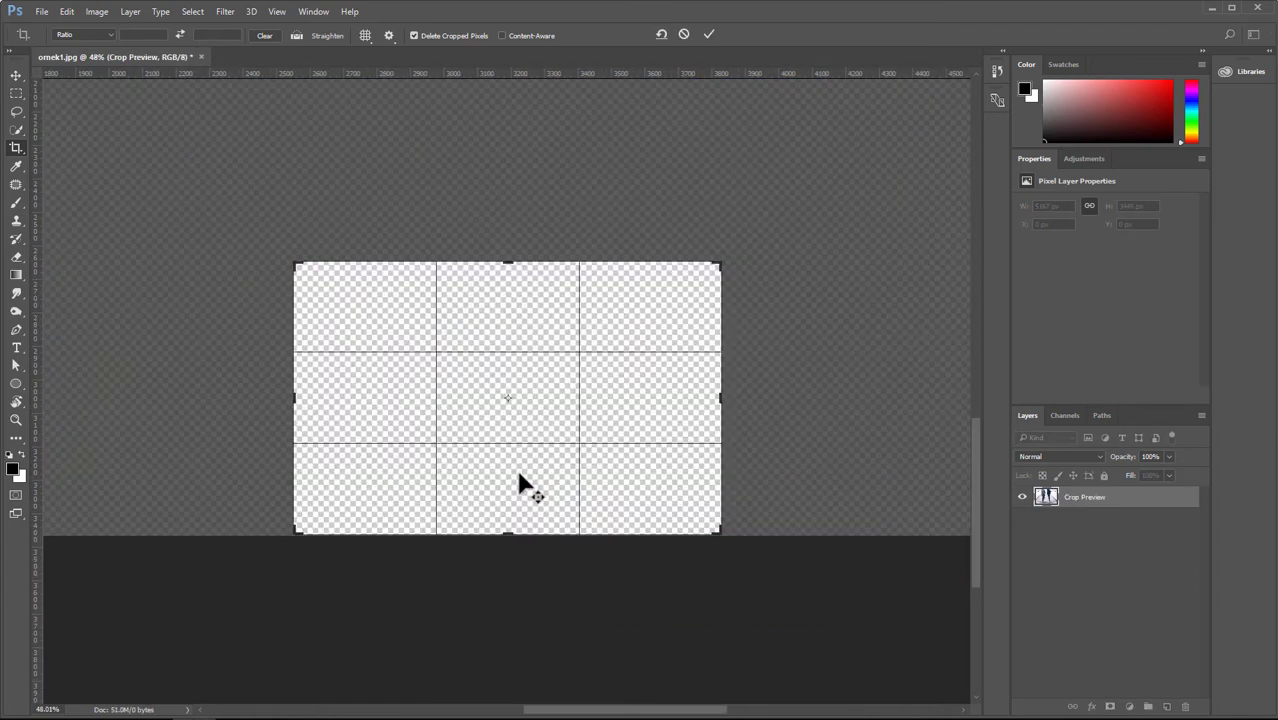
key("alt+space")
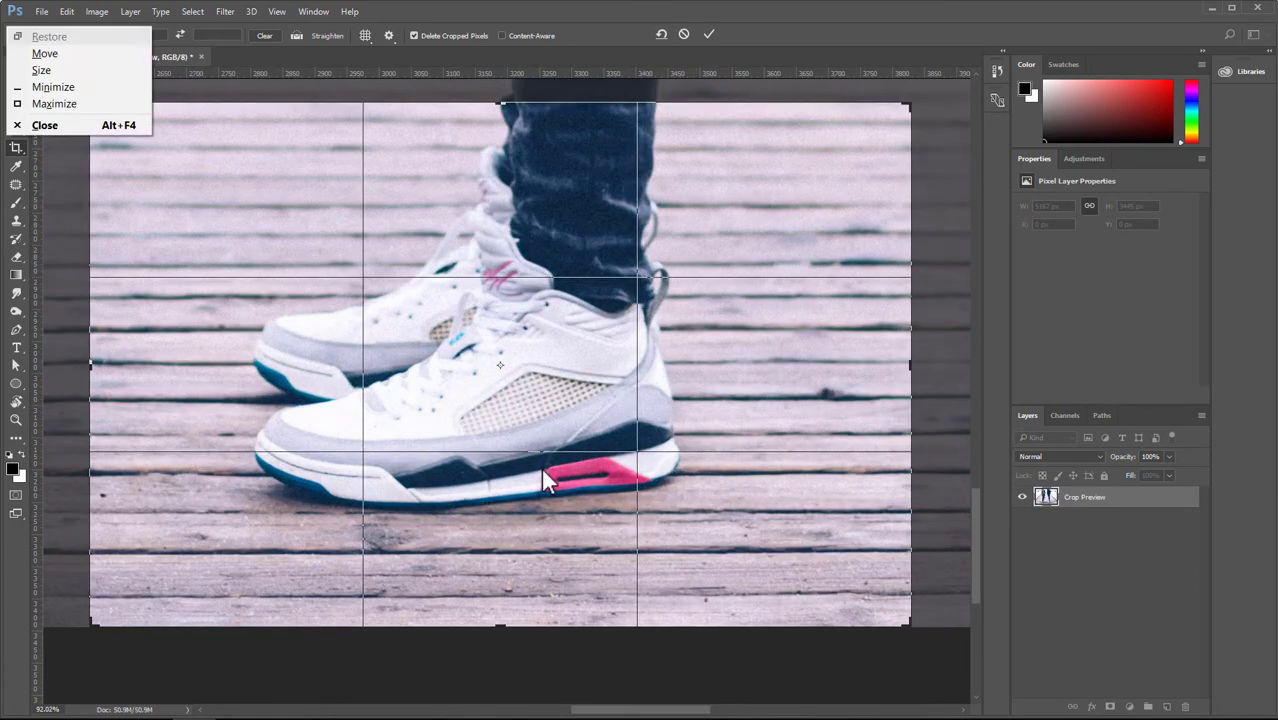
left_click(708, 34)
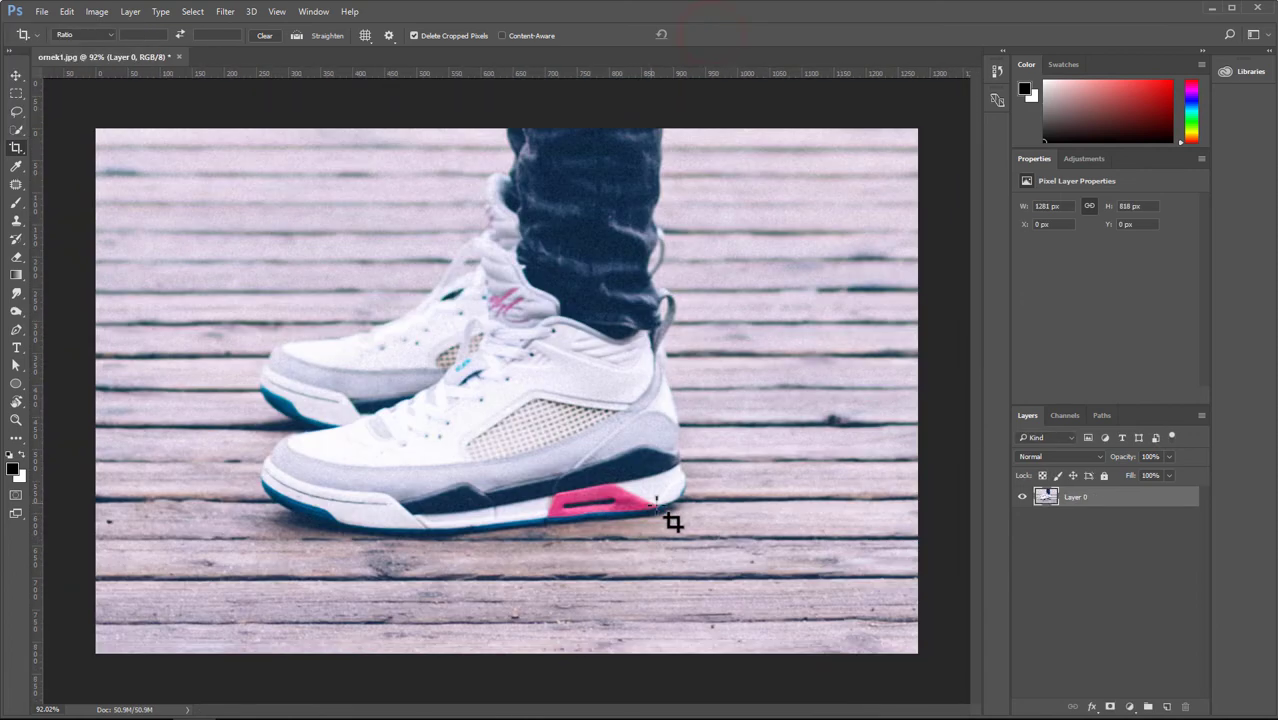
left_click(296, 35)
mouse_move(670, 508)
left_mouse_down()
mouse_move(320, 556)
mouse_move(318, 535)
left_mouse_up()
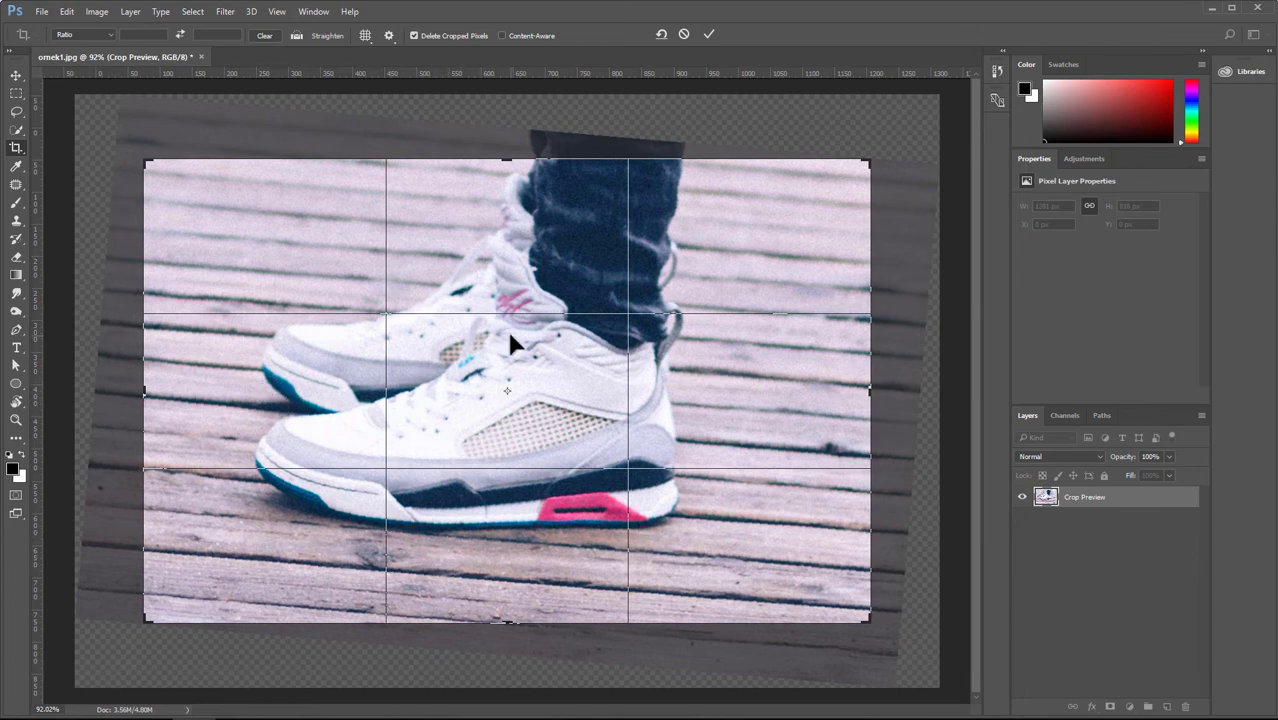
- Apply the straightened crop and set up the Quick Selection brush at about 106 px
left_click(709, 35)
key("w")
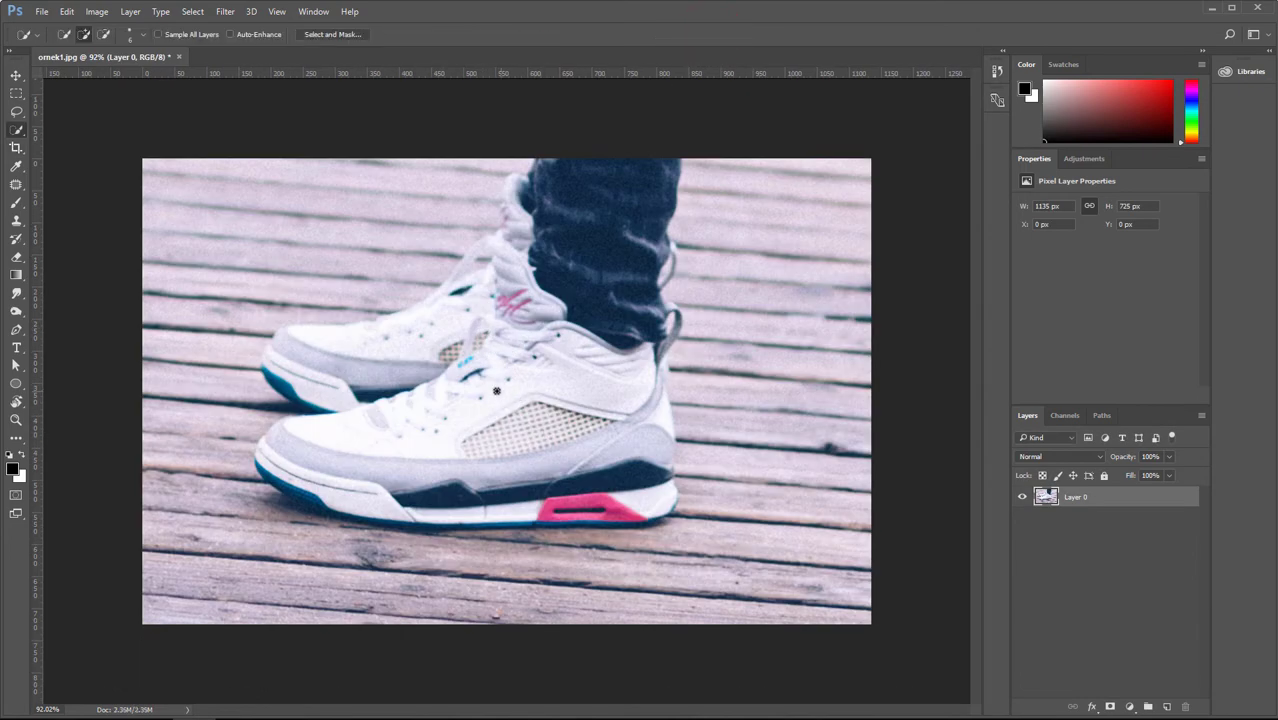
left_click_drag(496, 391, 661, 385)
left_click(1114, 505)
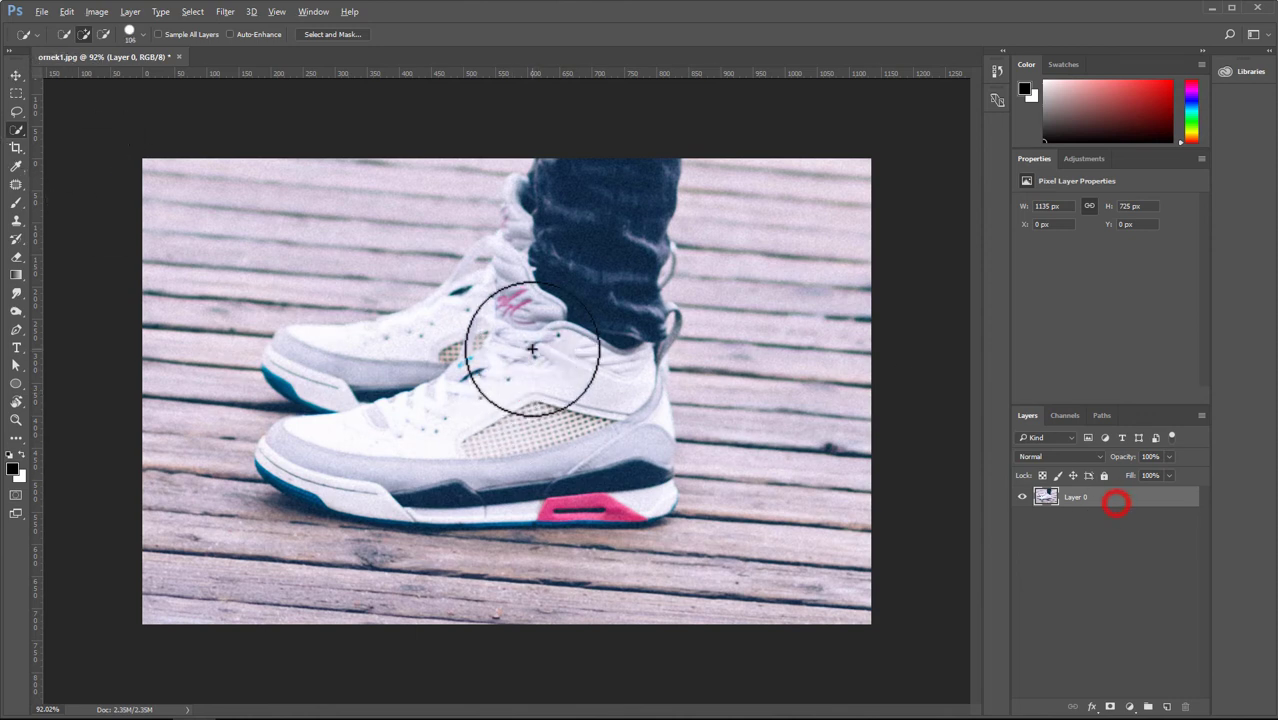
left_click_drag(532, 350, 530, 345)
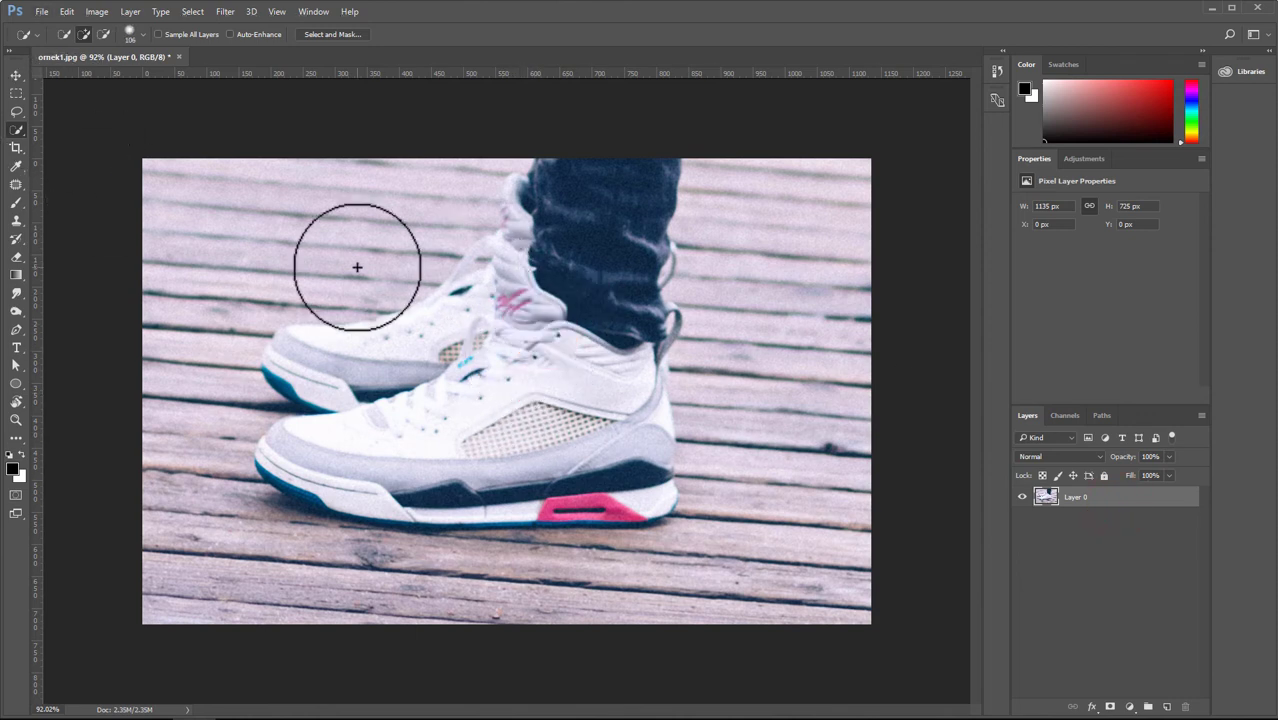
left_click(16, 130)
left_click(60, 130)
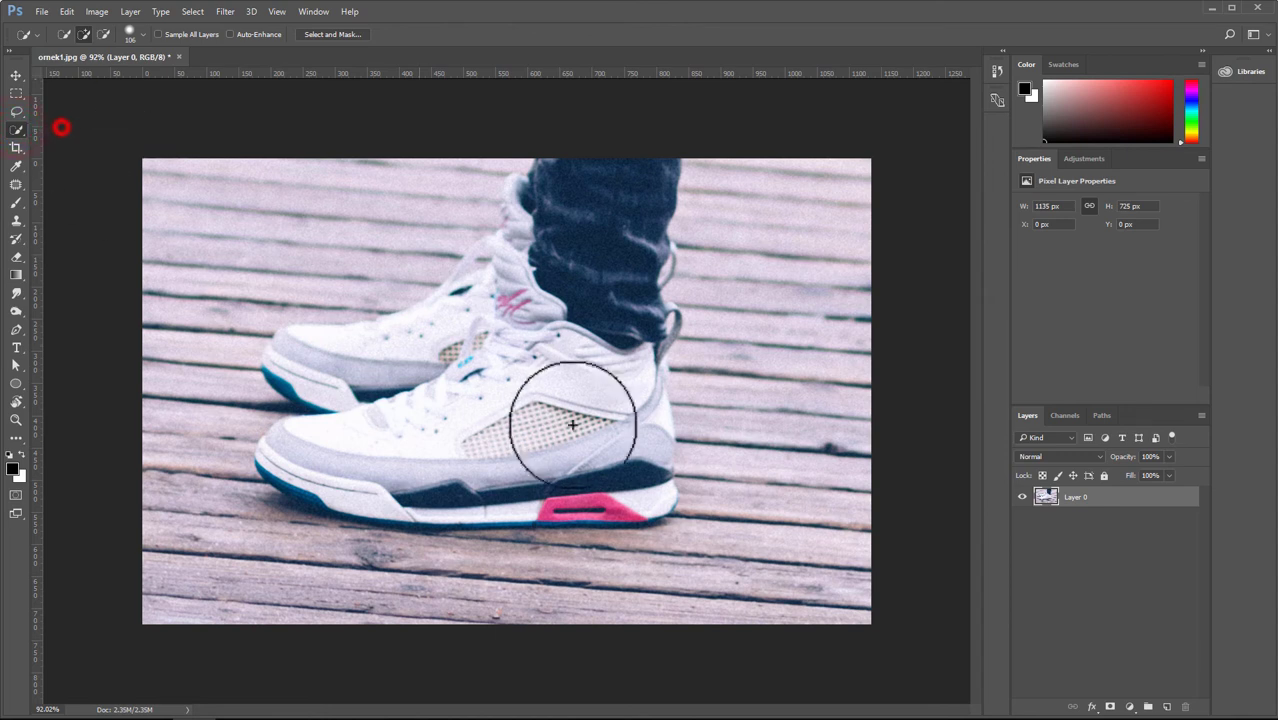
- Quick-select the near sneaker's toe, sole, collar and edge, and add a layer mask on Layer 0
left_click_drag(465, 422, 468, 475)
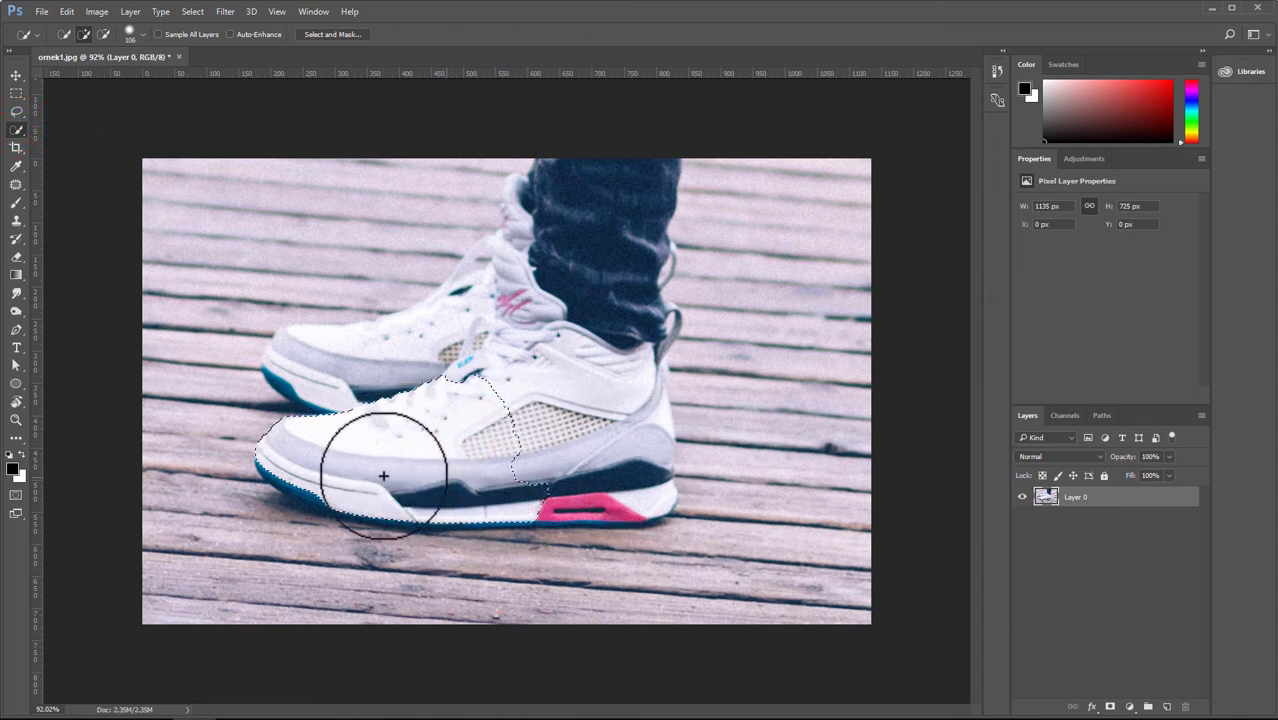
mouse_move(340, 450)
left_mouse_down()
mouse_move(352, 477)
mouse_move(599, 457)
mouse_move(622, 428)
mouse_move(617, 373)
mouse_move(599, 357)
mouse_move(528, 351)
mouse_move(508, 262)
mouse_move(497, 253)
mouse_move(471, 271)
mouse_move(476, 234)
left_mouse_up()
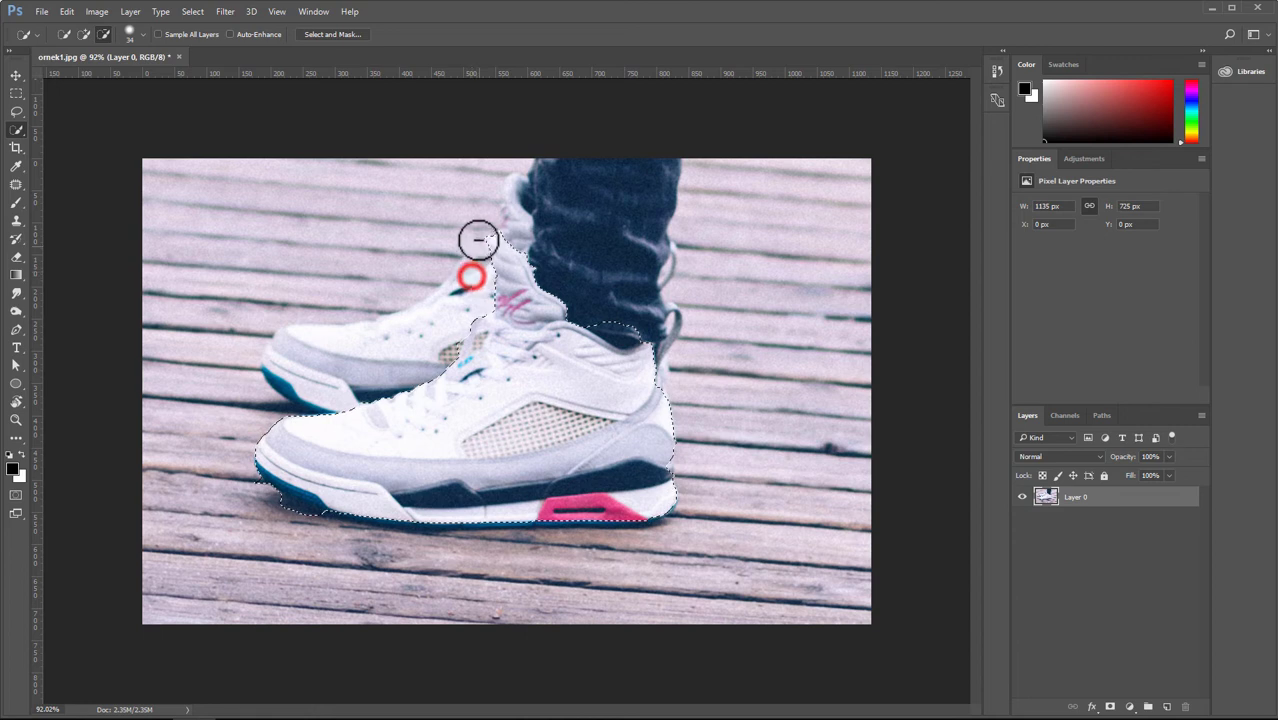
left_click(593, 306)
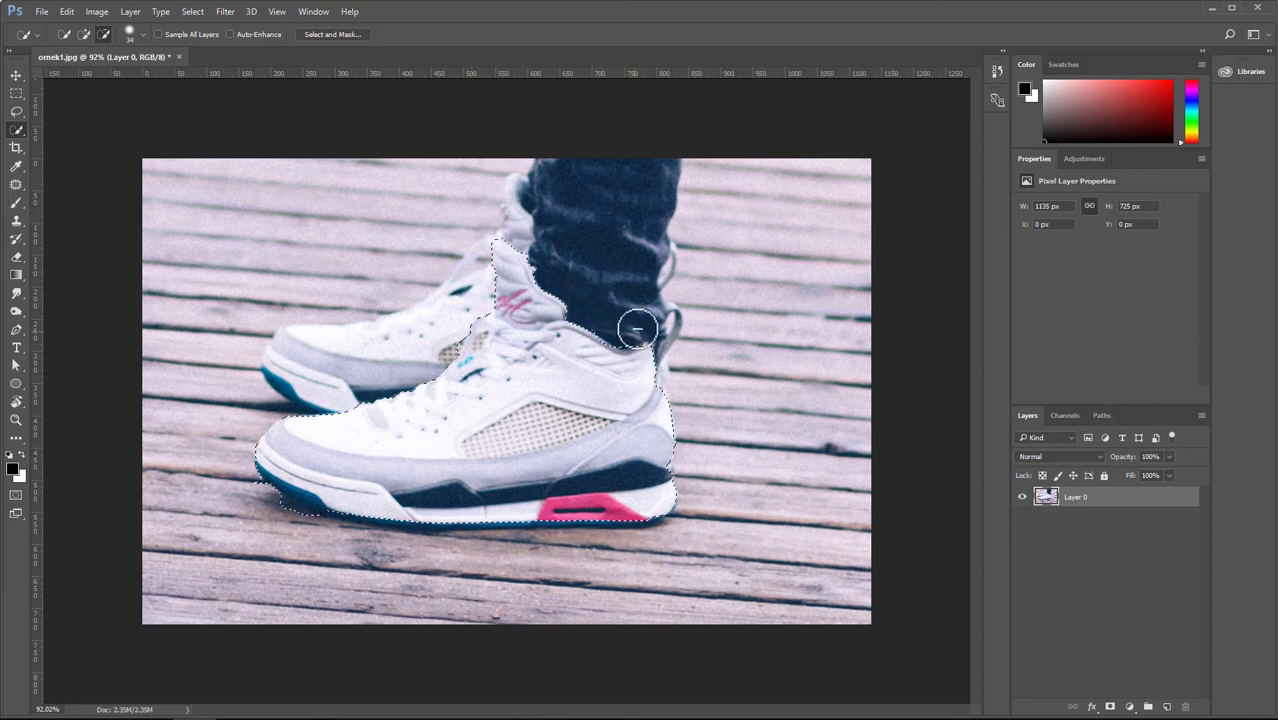
left_click(655, 398)
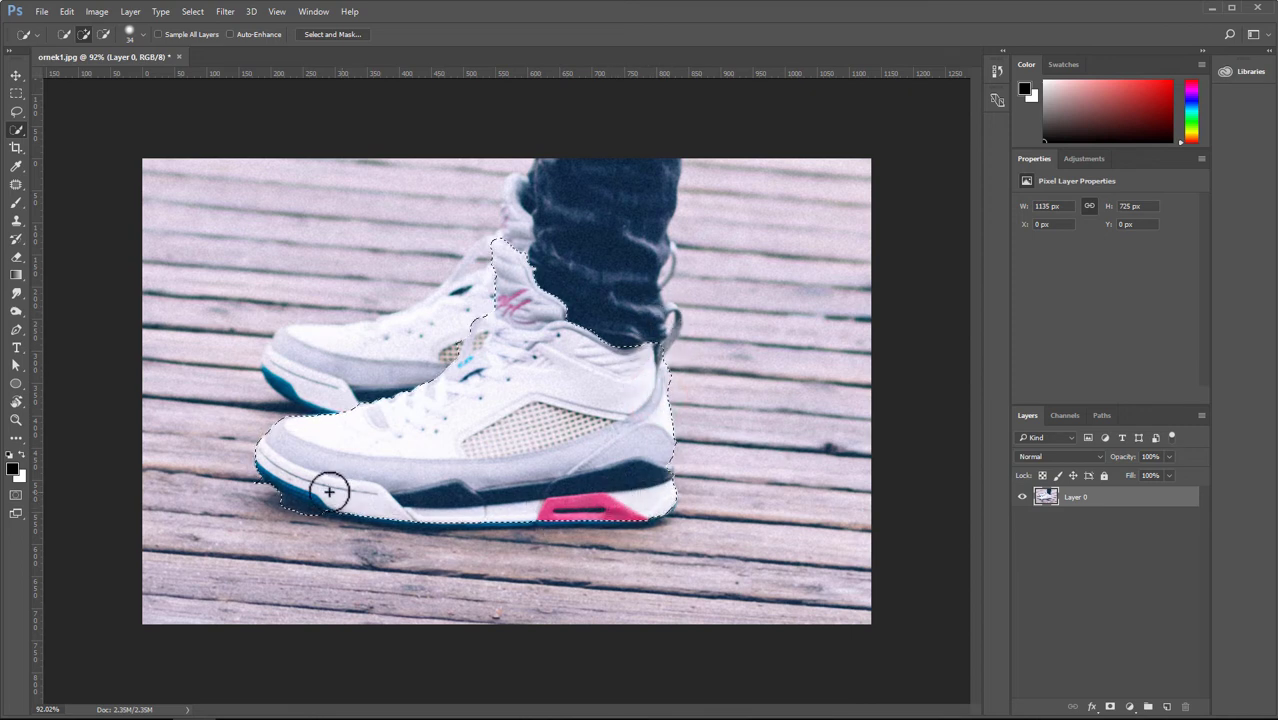
left_click(306, 522, "alt")
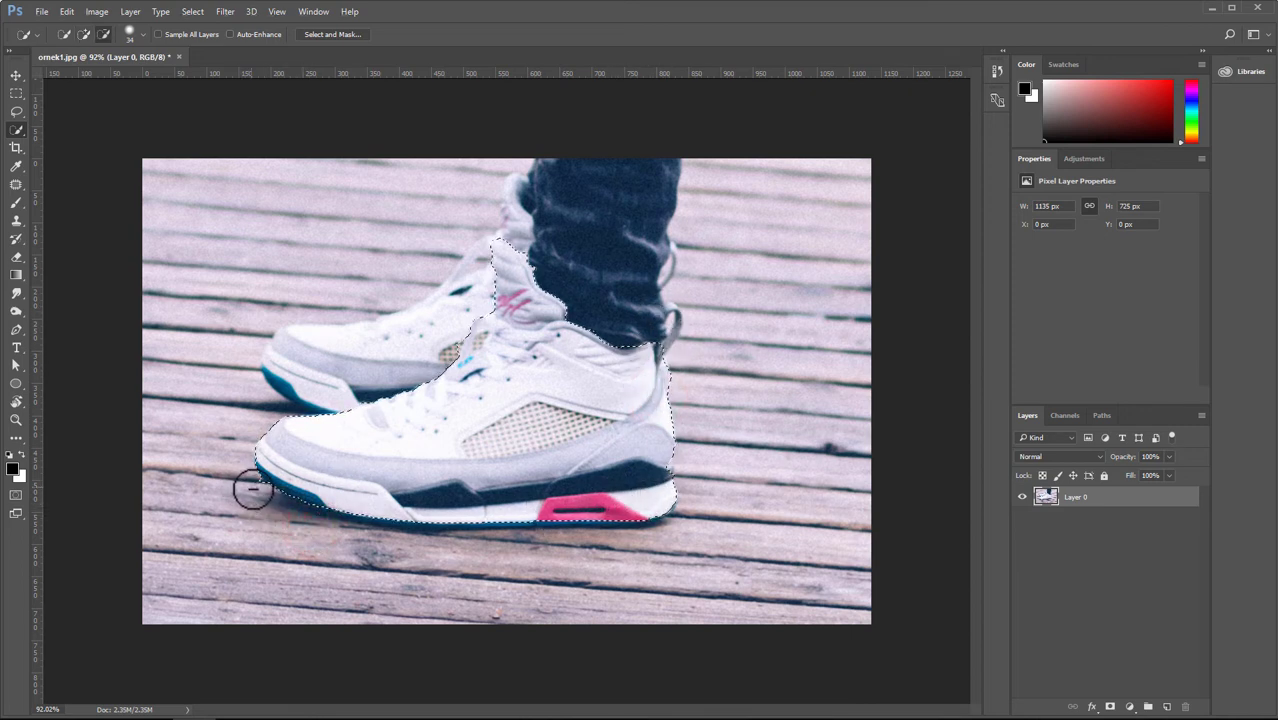
left_click(1127, 497)
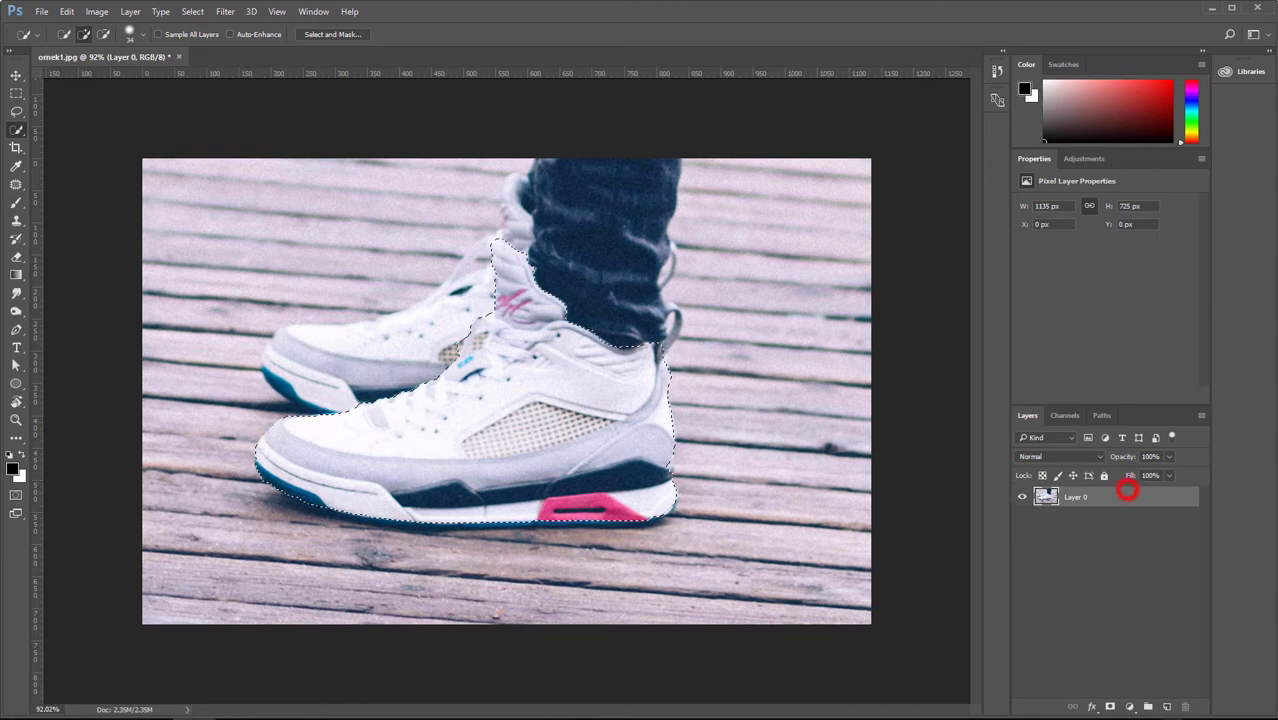
left_click(1109, 707)
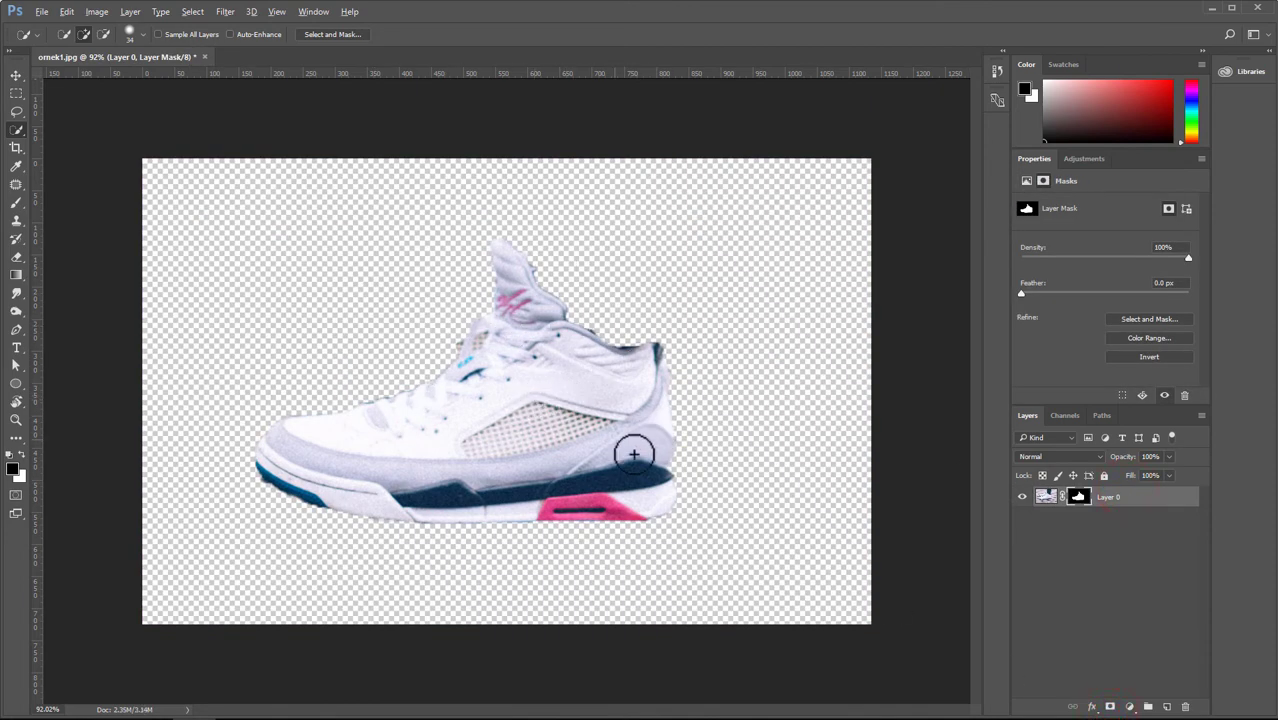
scroll(634, 453, "down", 2)
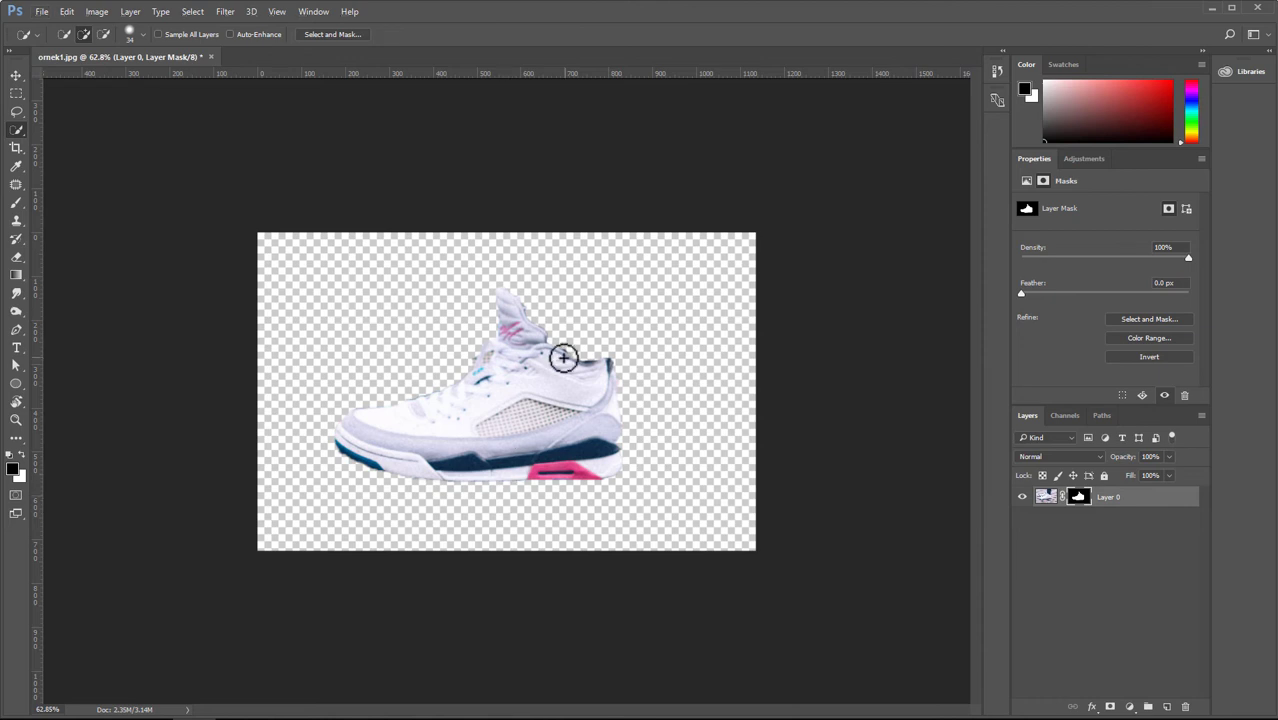
- Delete the sneaker mask and revert to the full 5167 × 3445 px boardwalk photo, with Crop active
left_click(1077, 497, "ctrl")
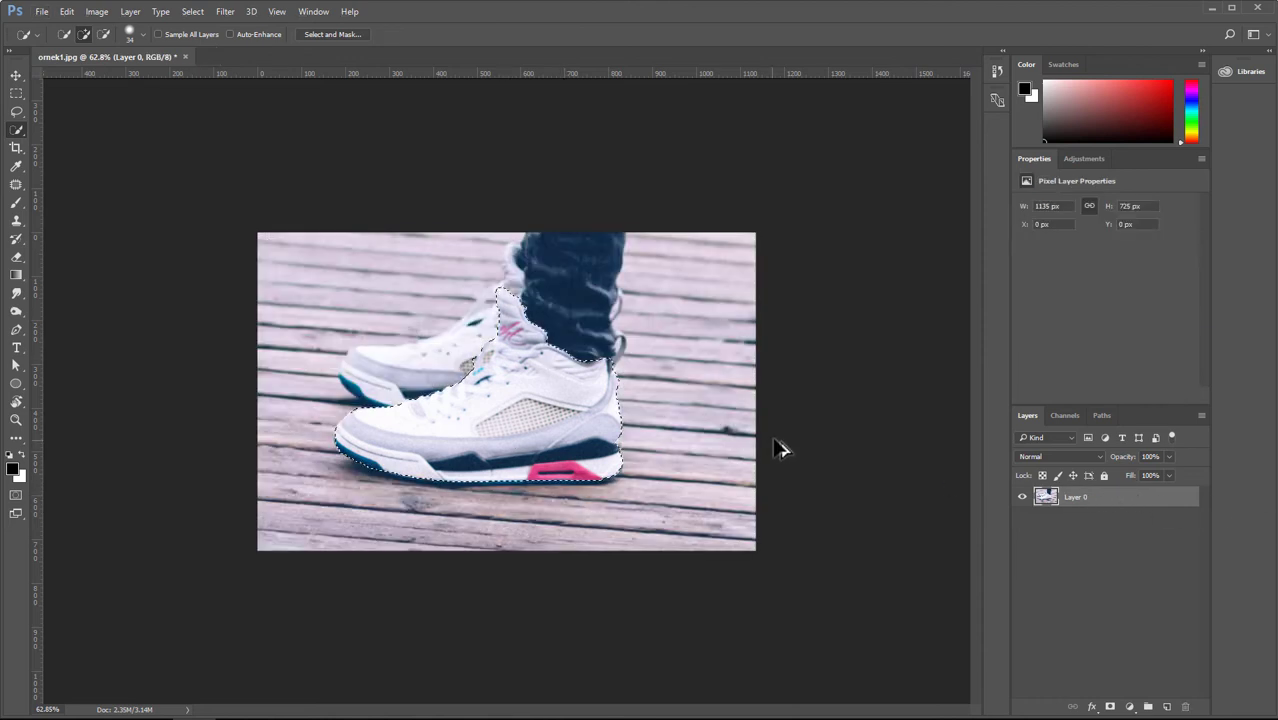
left_click_drag(522, 305, 498, 335)
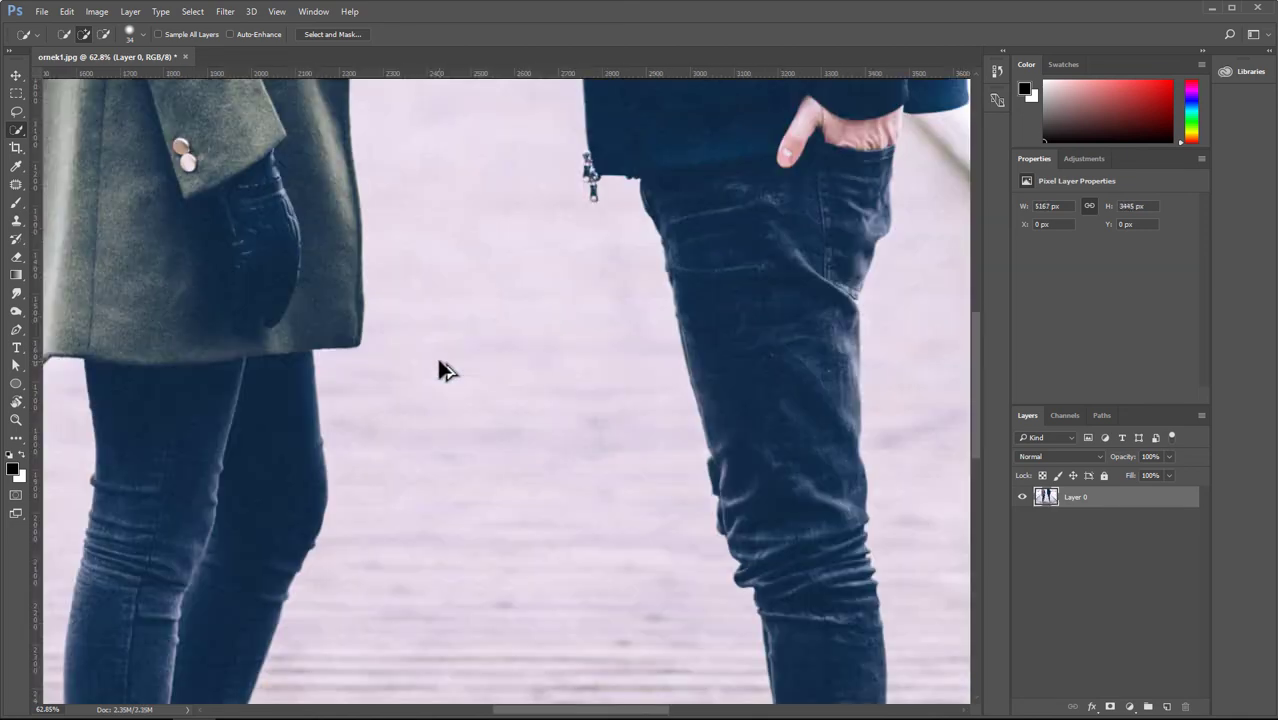
key("ctrl+0")
key("c")
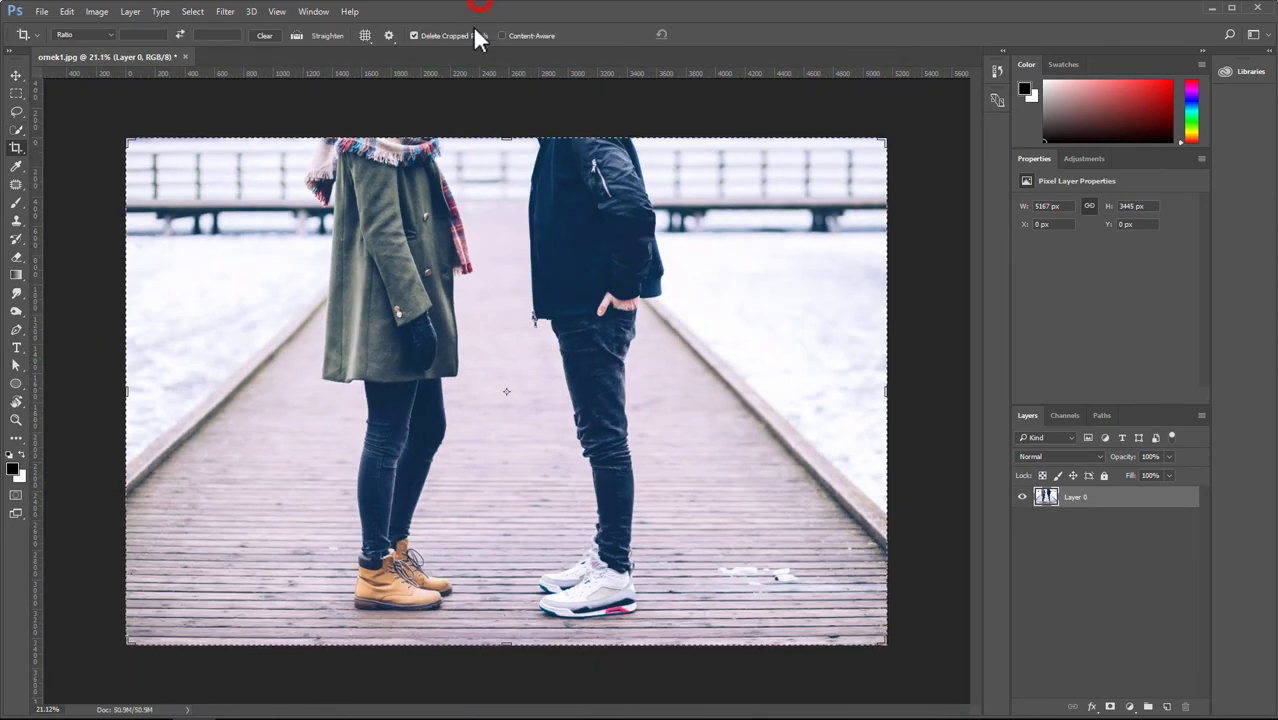
left_click(367, 37)
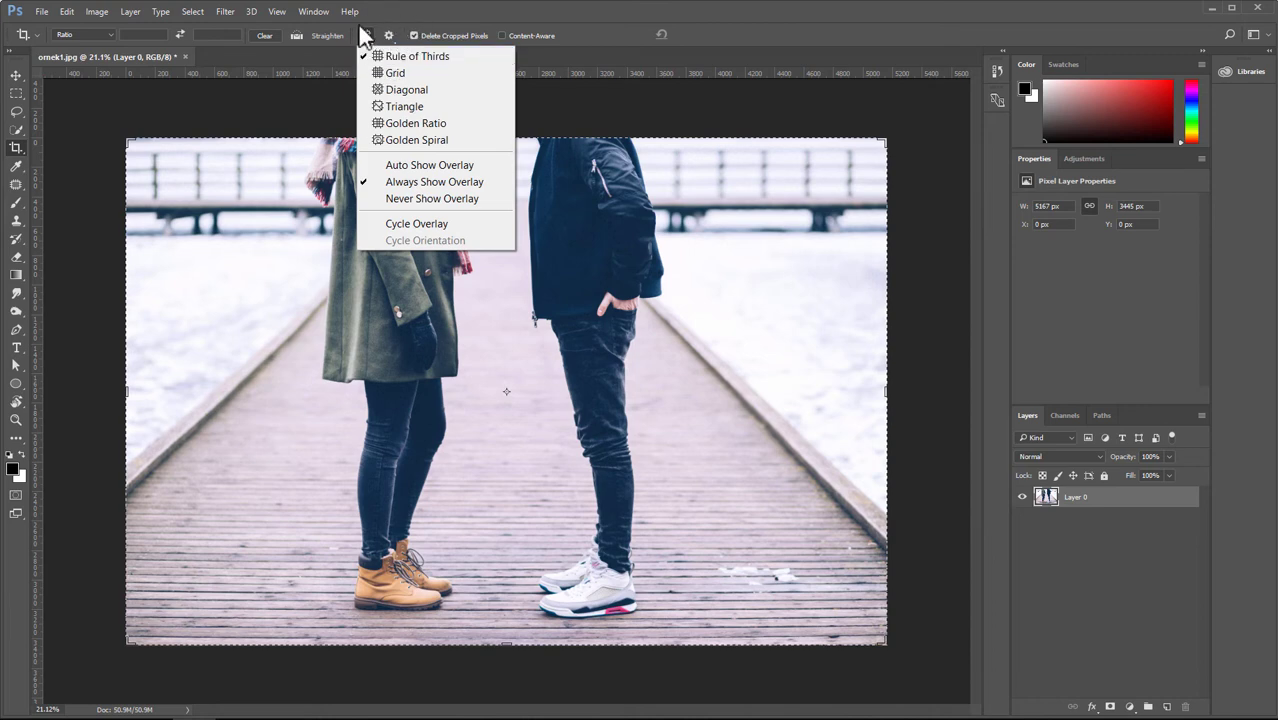
- Draw a crop box over the couple's legs and try the Grid and Rule of Thirds overlays
left_click(407, 4)
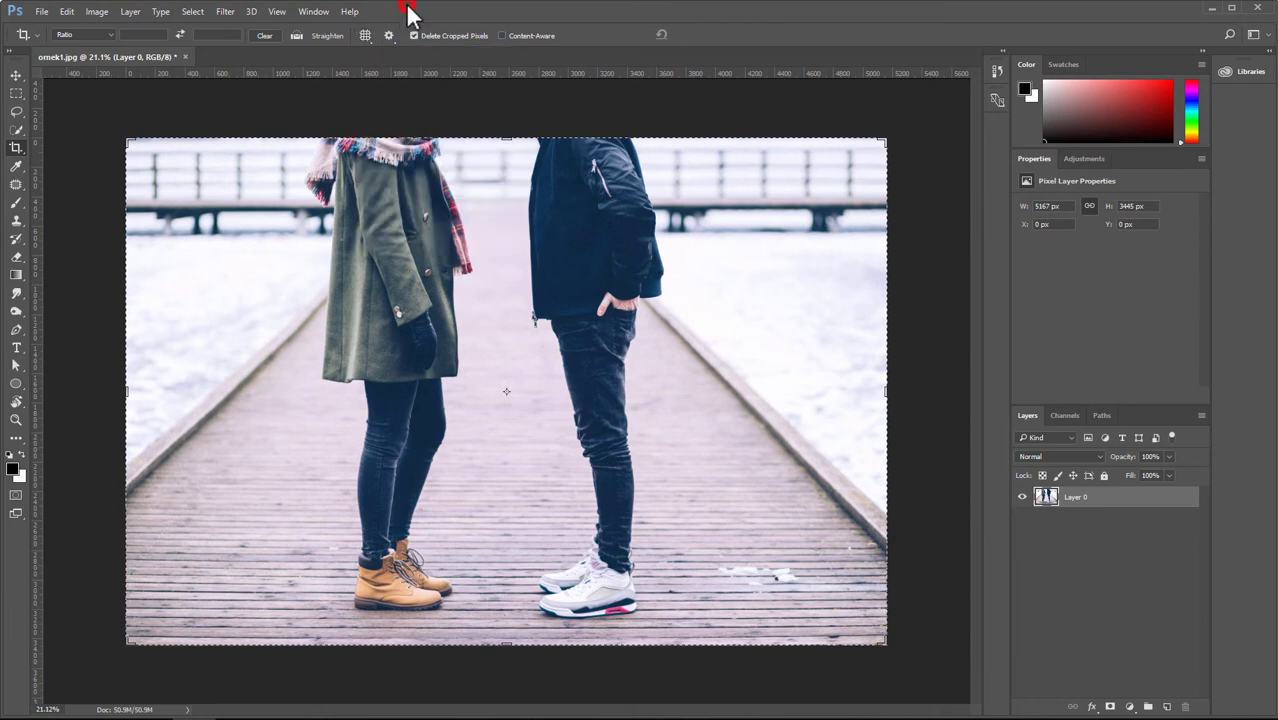
left_click_drag(313, 198, 740, 484)
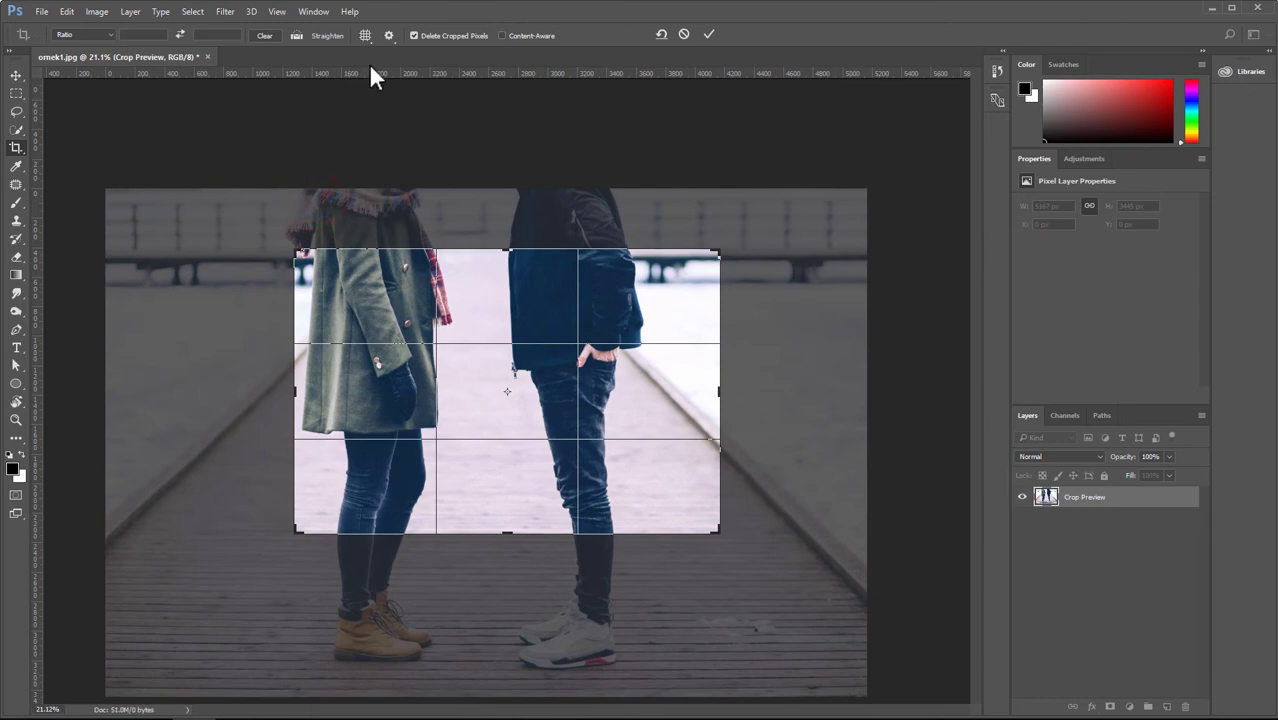
left_click(365, 35)
left_click(392, 73)
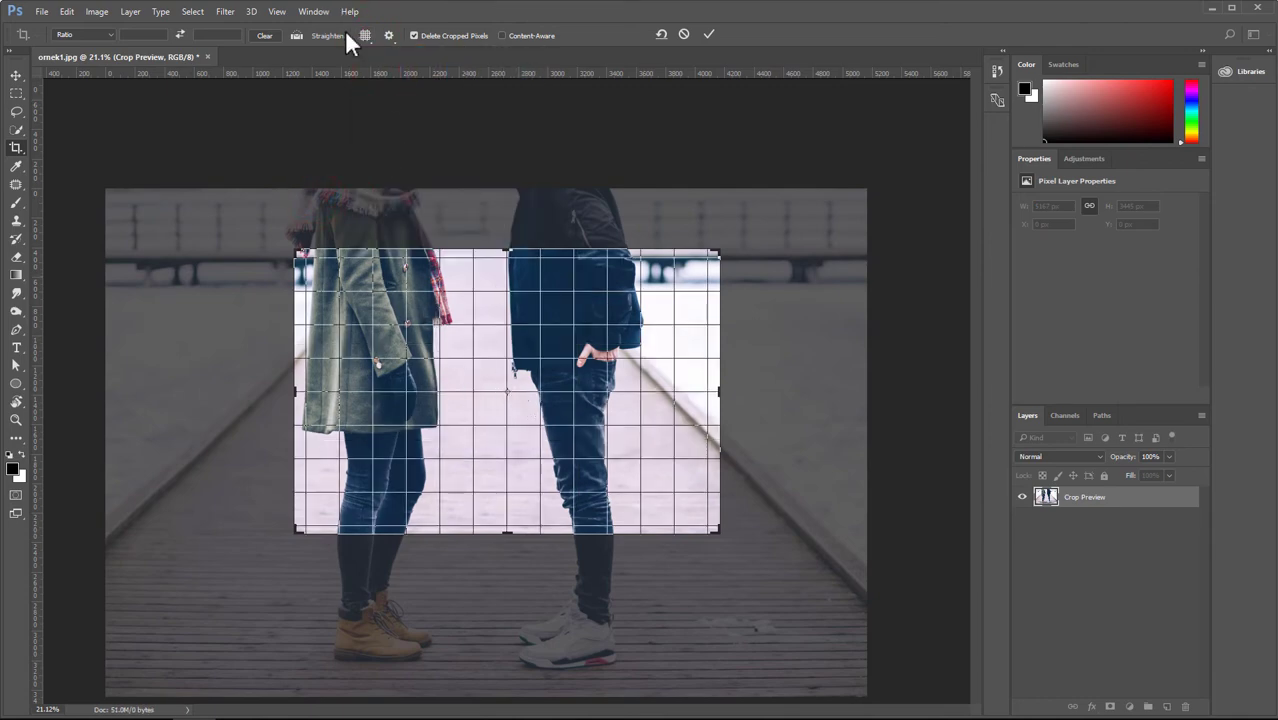
left_click(365, 35)
left_click(383, 55)
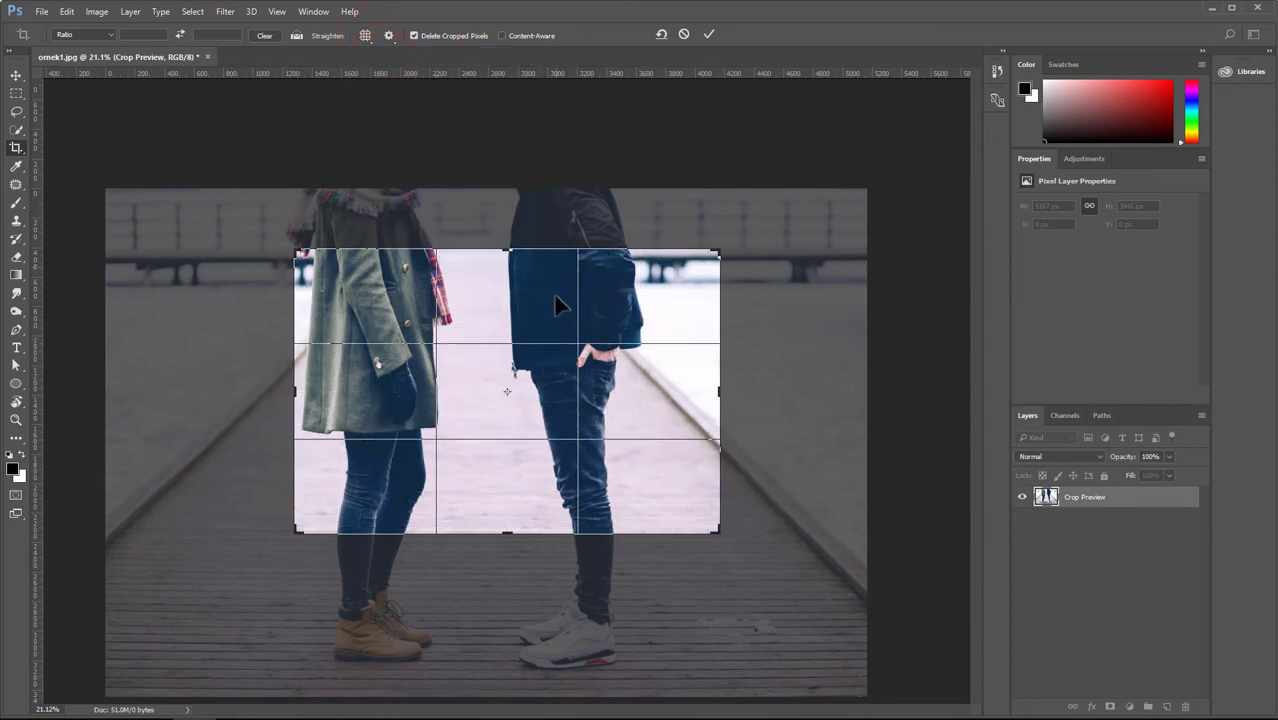
- Cycle the crop overlay through Golden Ratio and Triangle, ending on Rule of Thirds
left_click(365, 35)
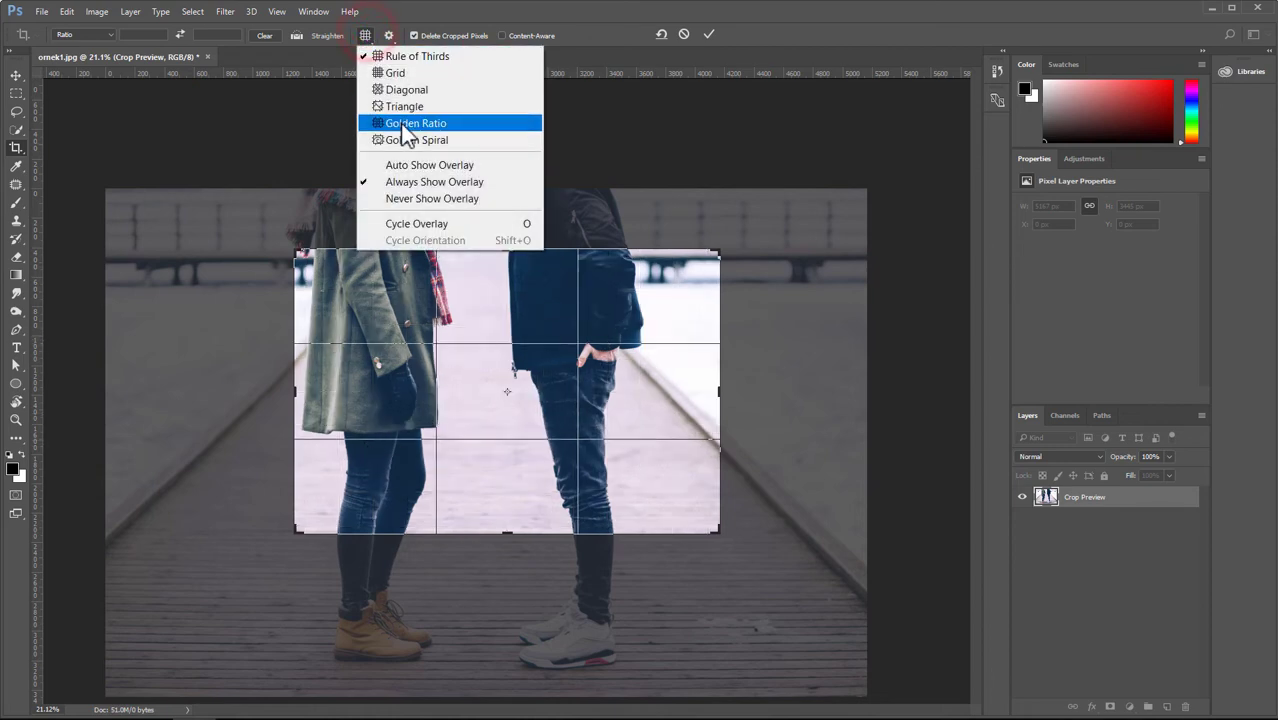
left_click(401, 123)
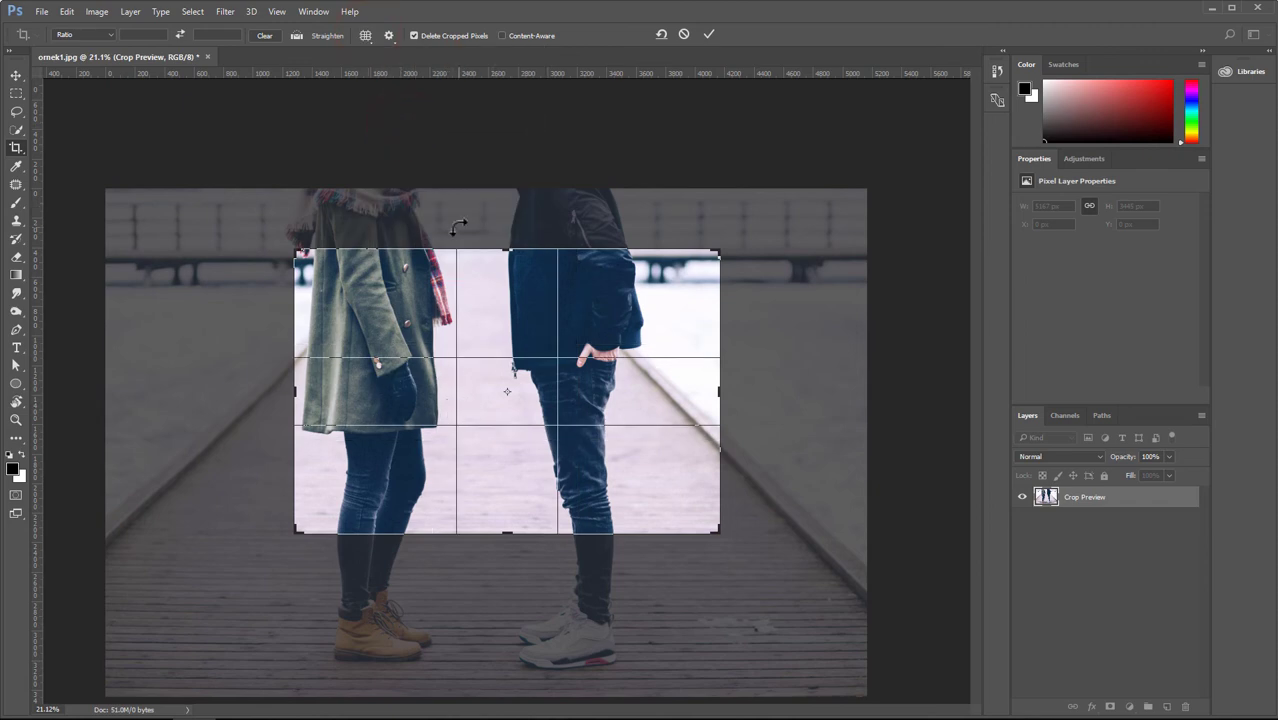
left_click(365, 35)
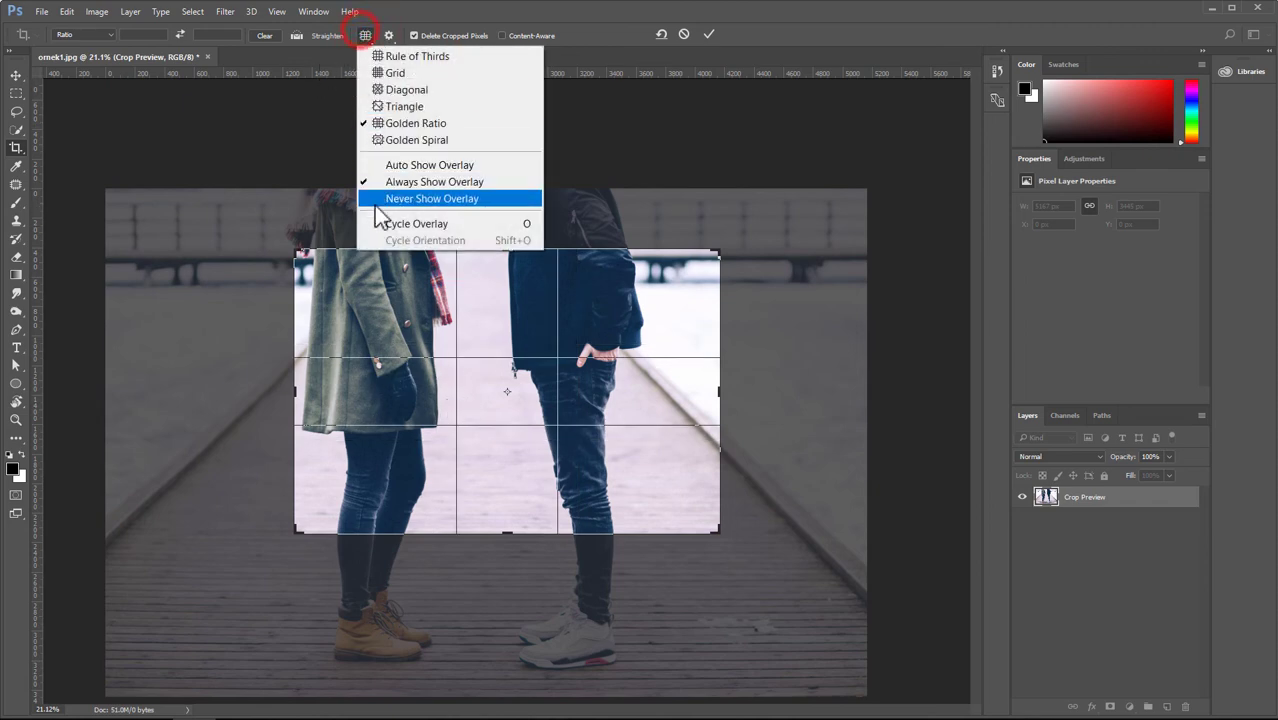
left_click(413, 104)
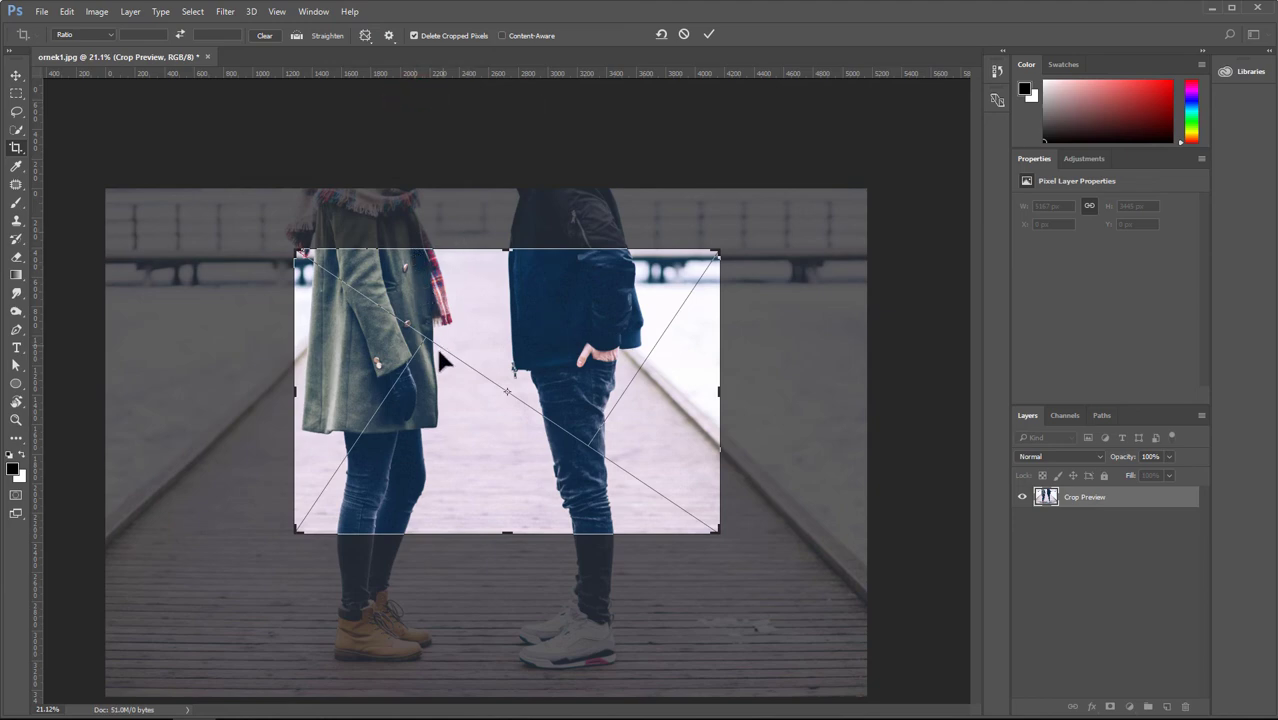
left_click(365, 35)
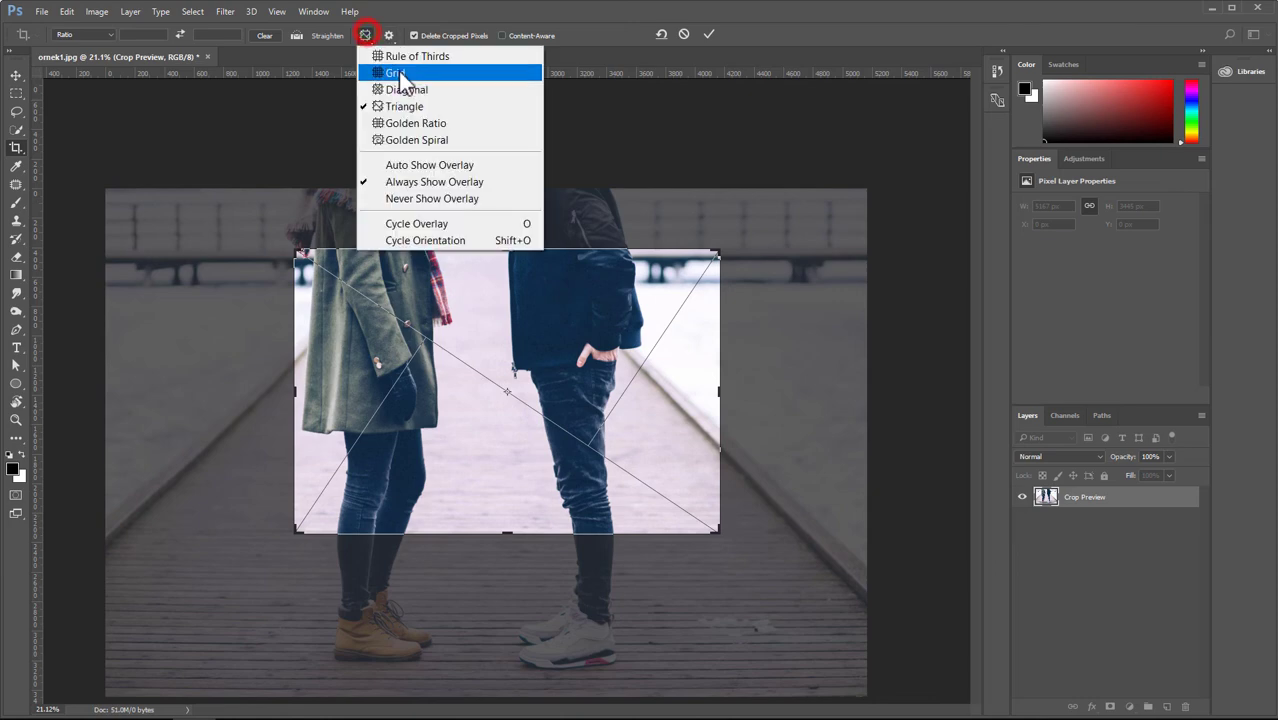
left_click(410, 55)
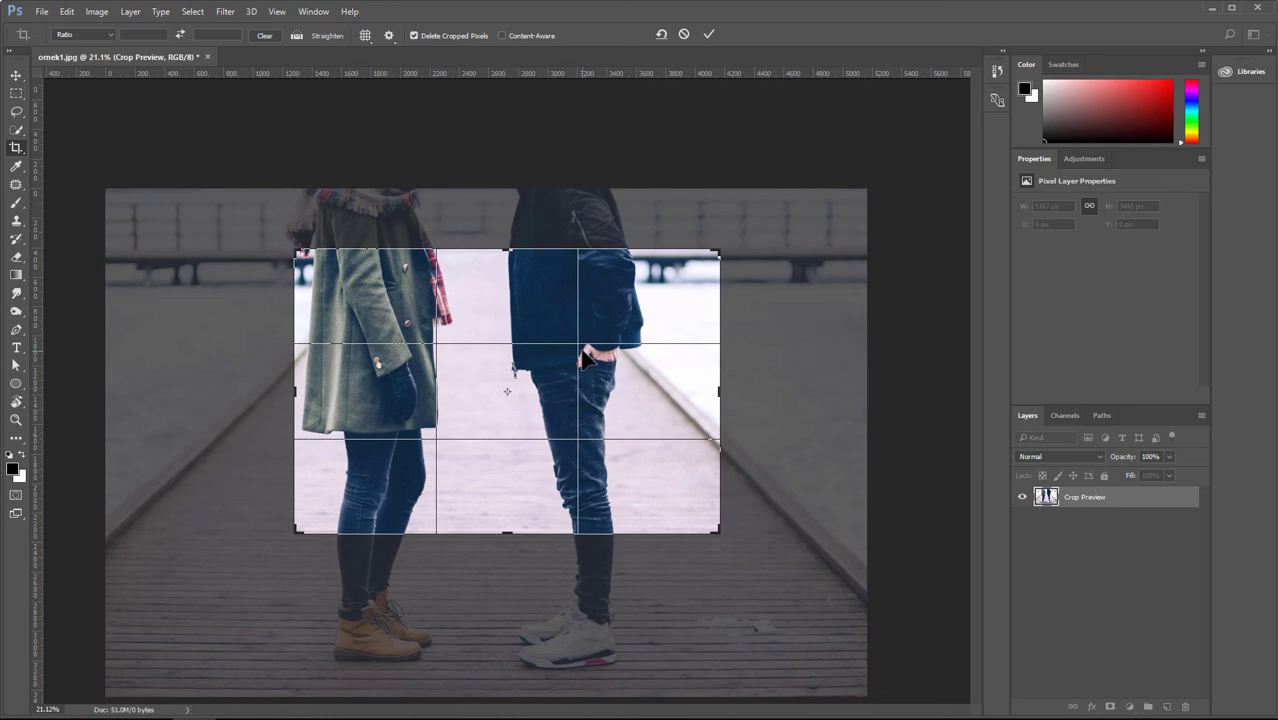
- Toggle Show Cropped Area and Auto Center Preview in the crop settings, leaving both on
left_click(389, 35)
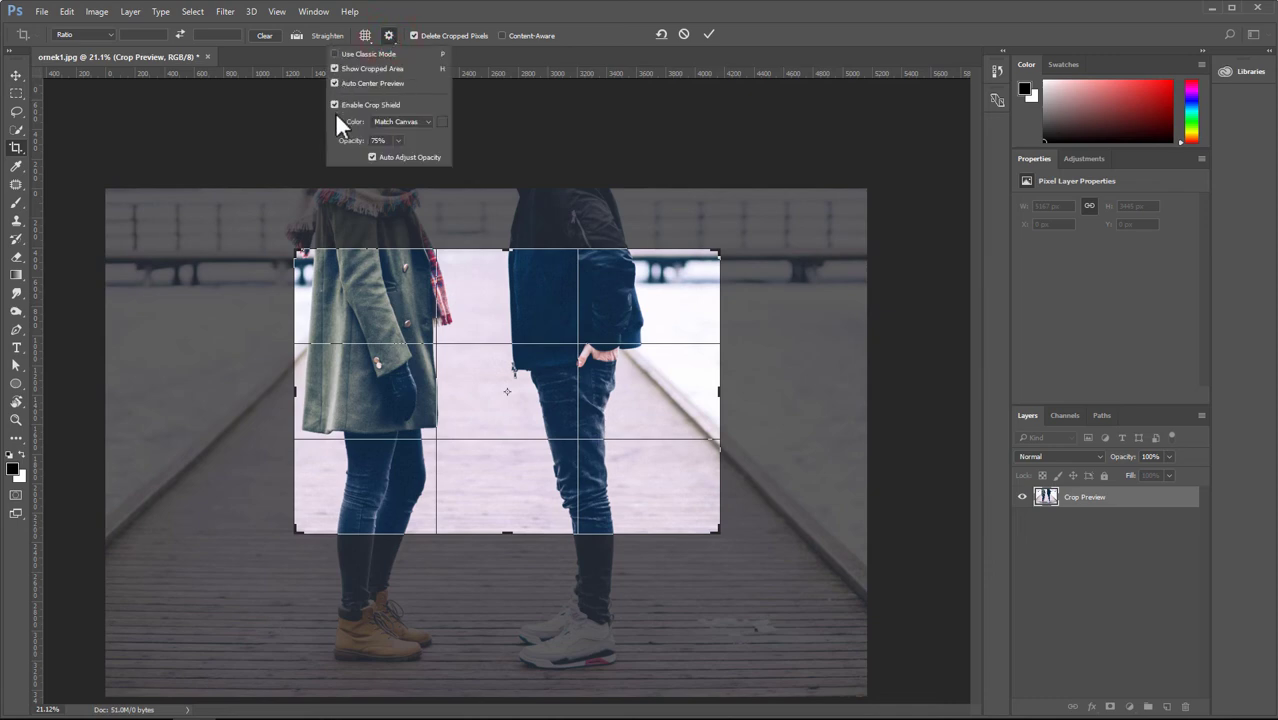
left_click(334, 68)
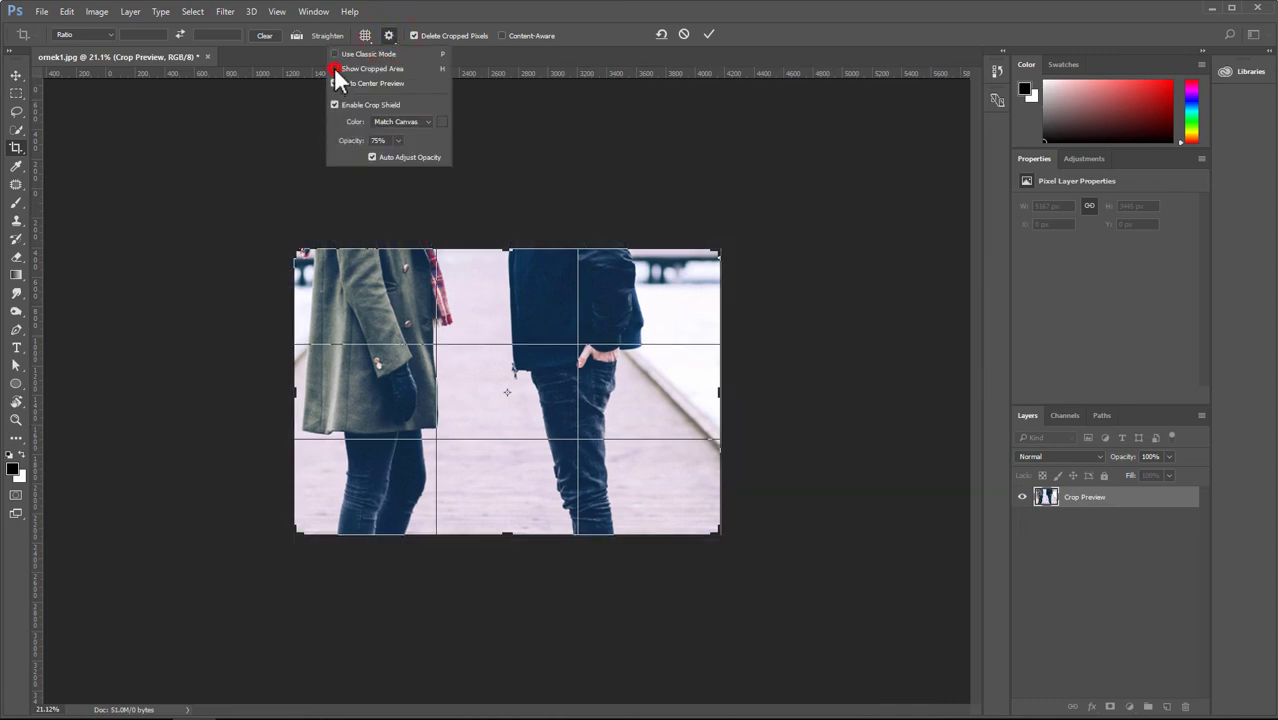
left_click(334, 68)
left_click(334, 68)
left_click(334, 68)
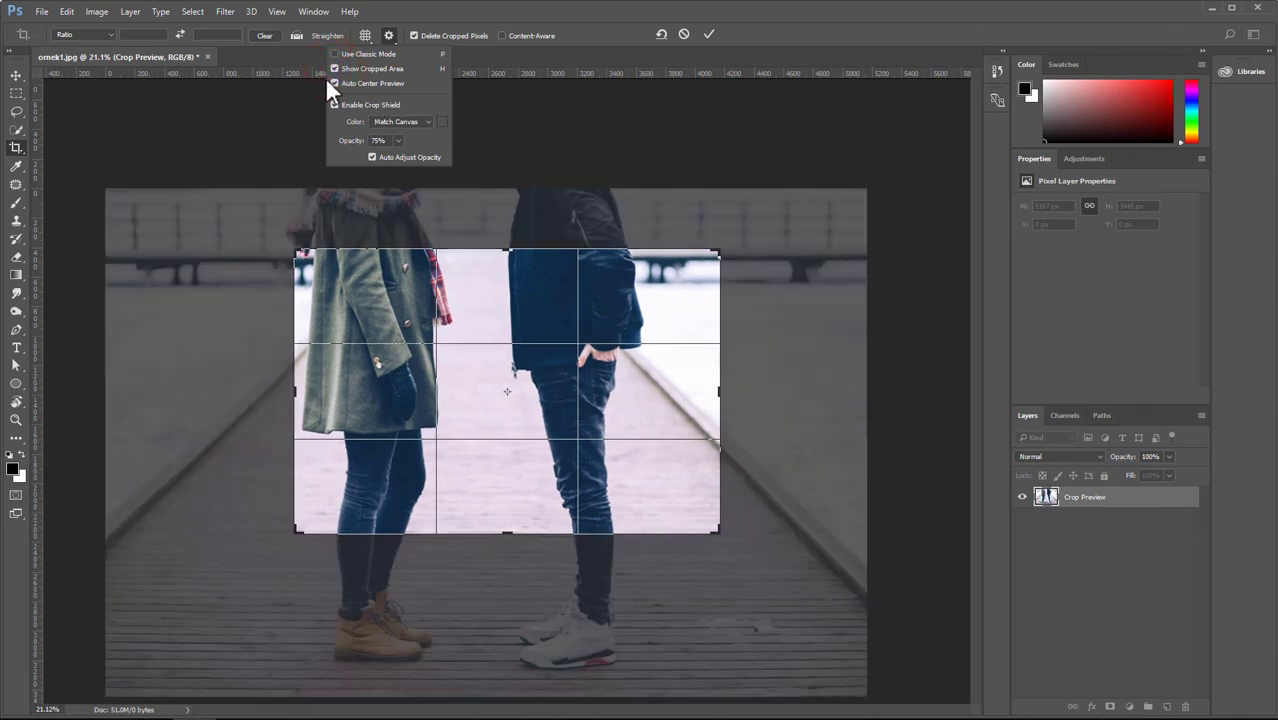
left_click(334, 83)
left_click(334, 83)
left_click(334, 83)
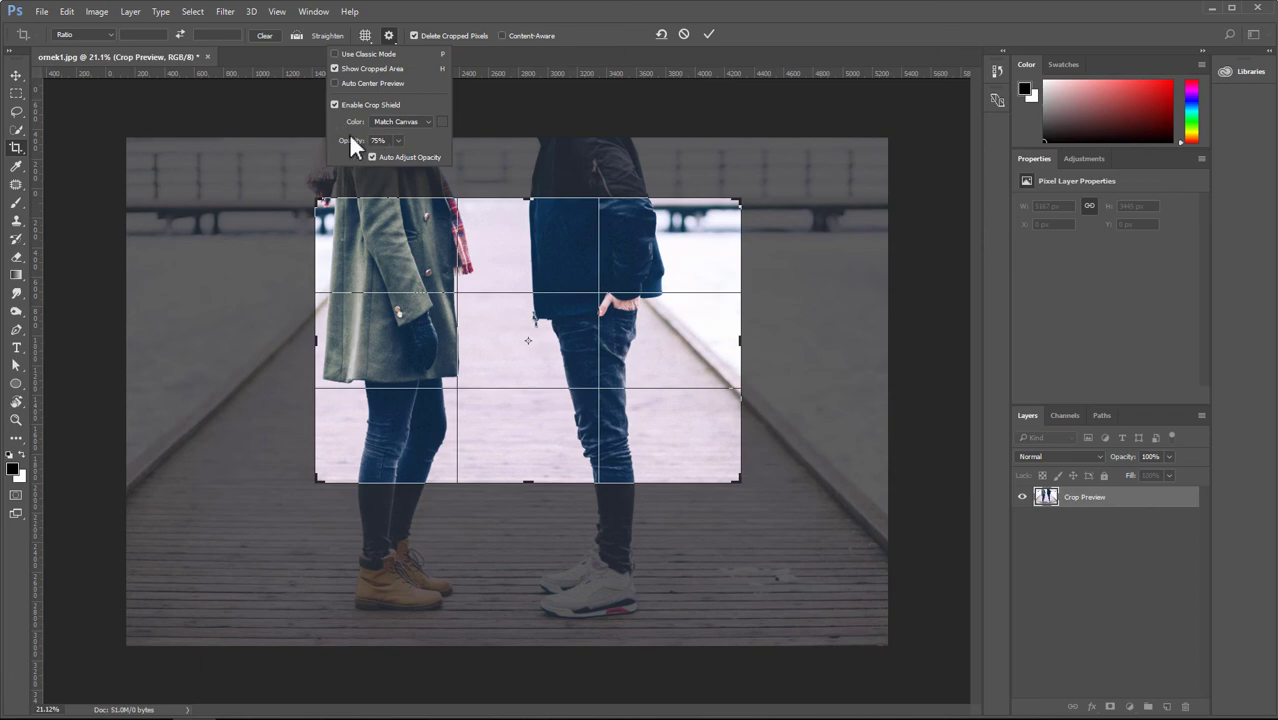
left_click(334, 83)
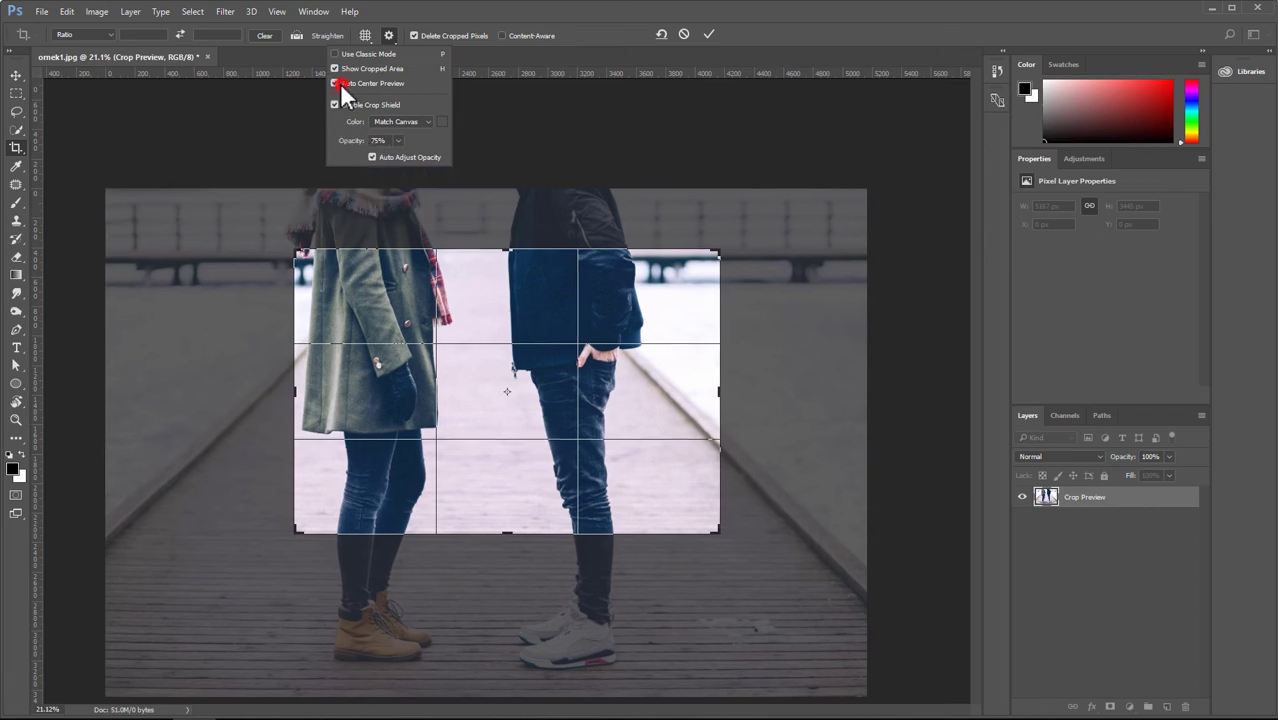
- Turn off Delete Cropped Pixels and commit the crop on the couple's midsections
left_click(385, 34)
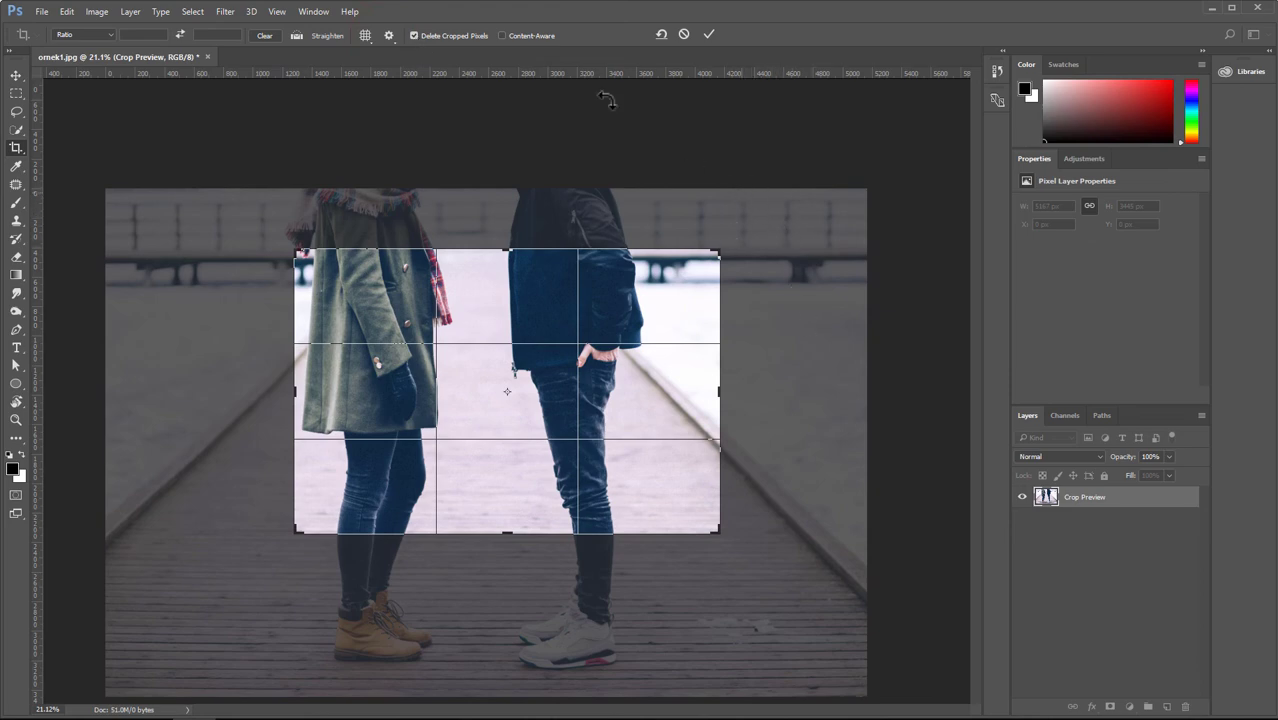
left_click(413, 36)
left_click(709, 34)
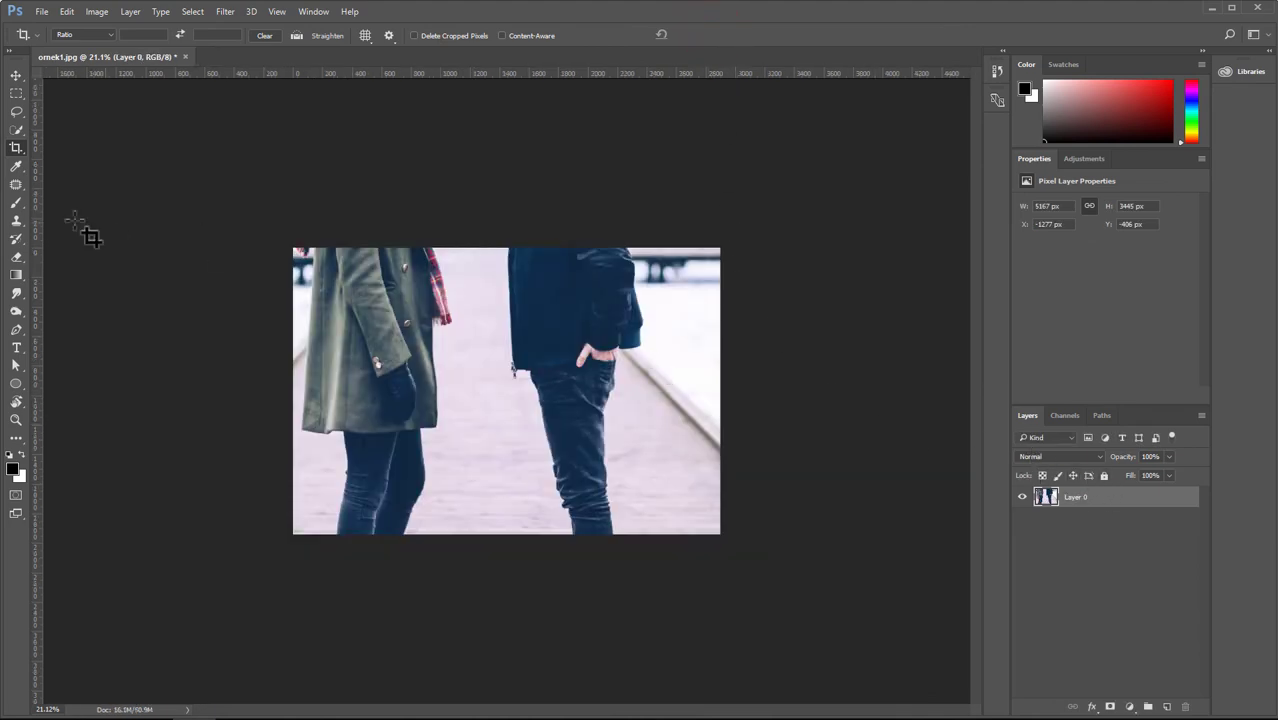
- Enlarge the crop up-right and commit, then recrop down-left to reveal the kept pixels and boots
left_click(17, 146)
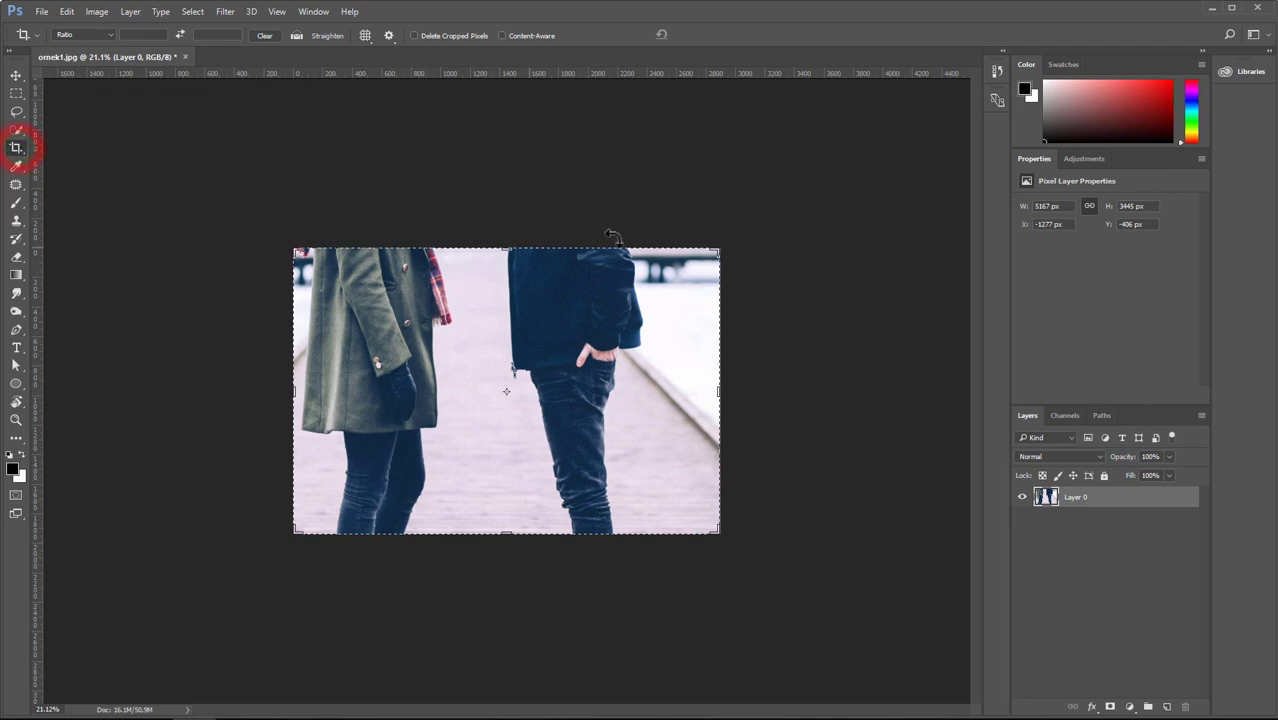
left_click_drag(718, 250, 800, 212)
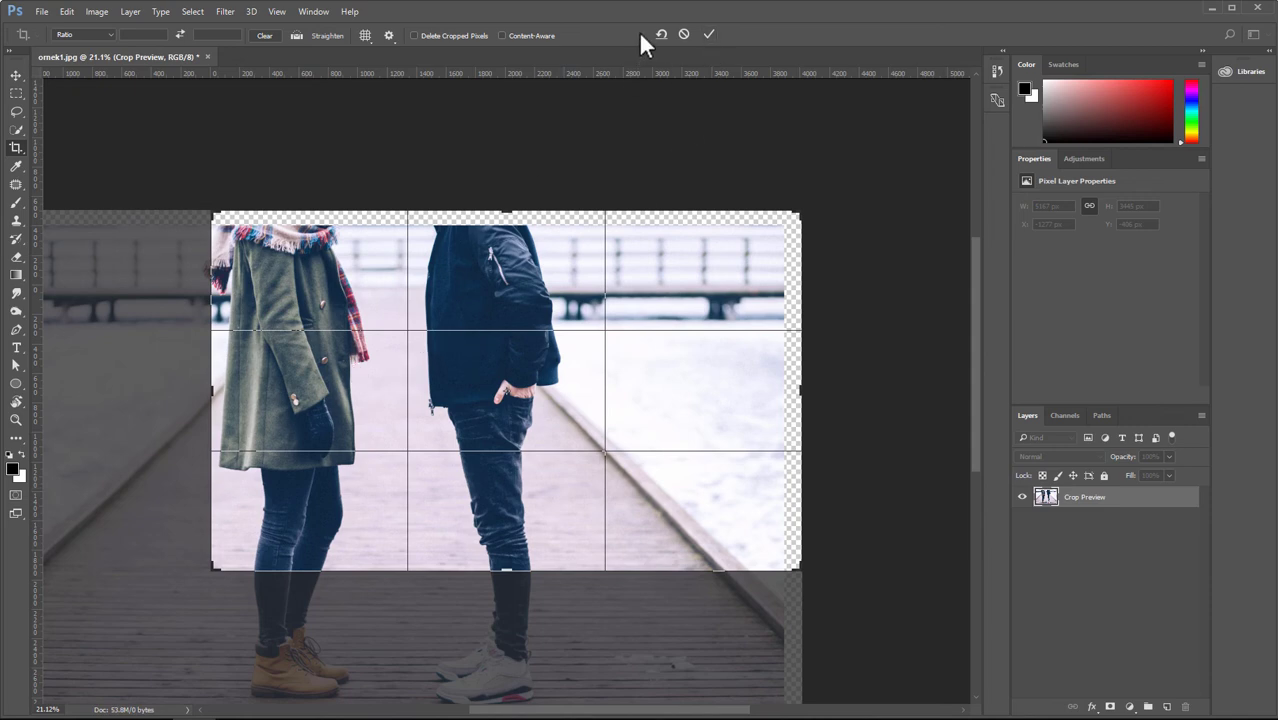
left_click(709, 33)
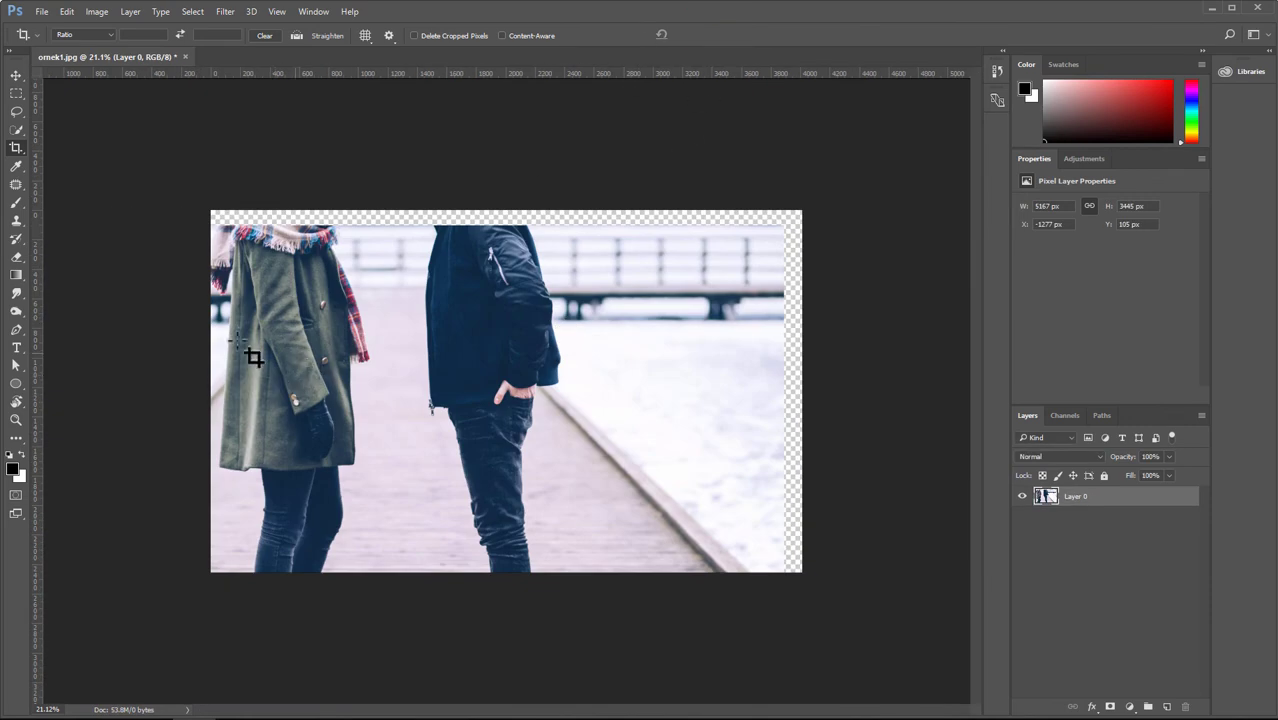
left_click(17, 146)
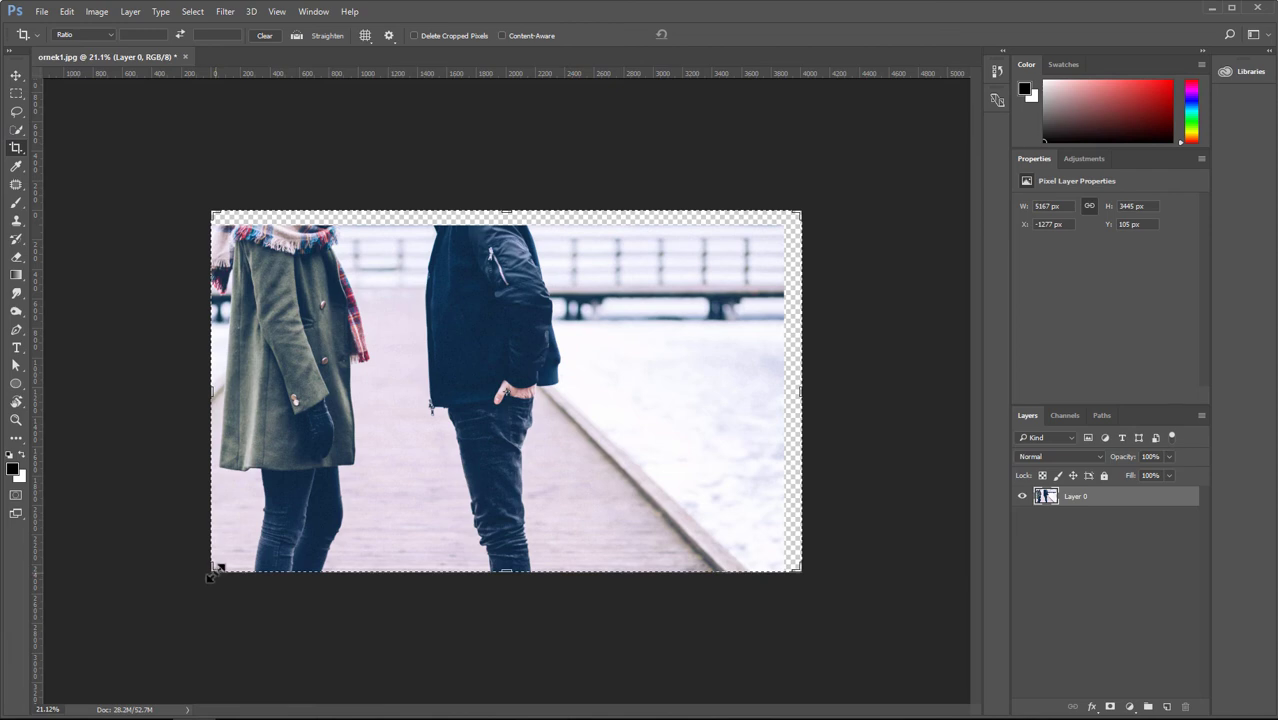
left_click_drag(213, 573, 163, 609)
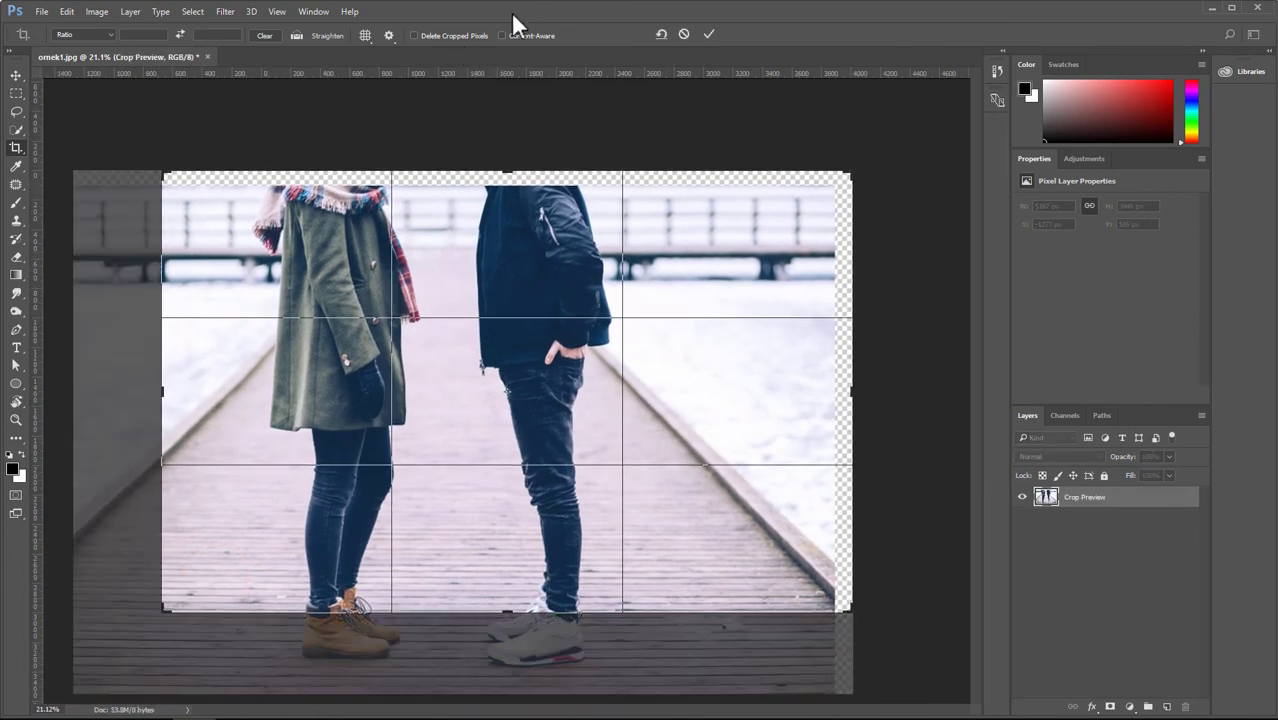
- Commit the full-photo crop, check Content-Aware, and zoom out for room around the image
left_click(709, 35)
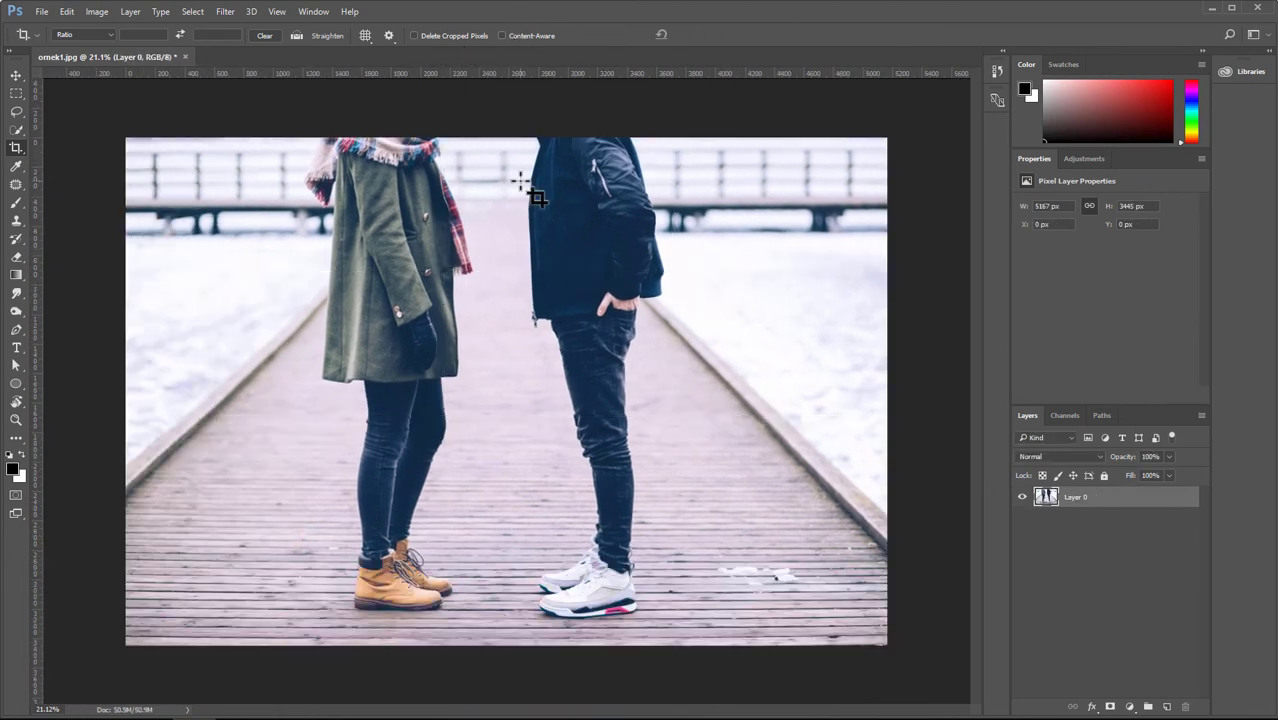
left_click(534, 35)
key("ctrl+minus")
key("ctrl+minus")
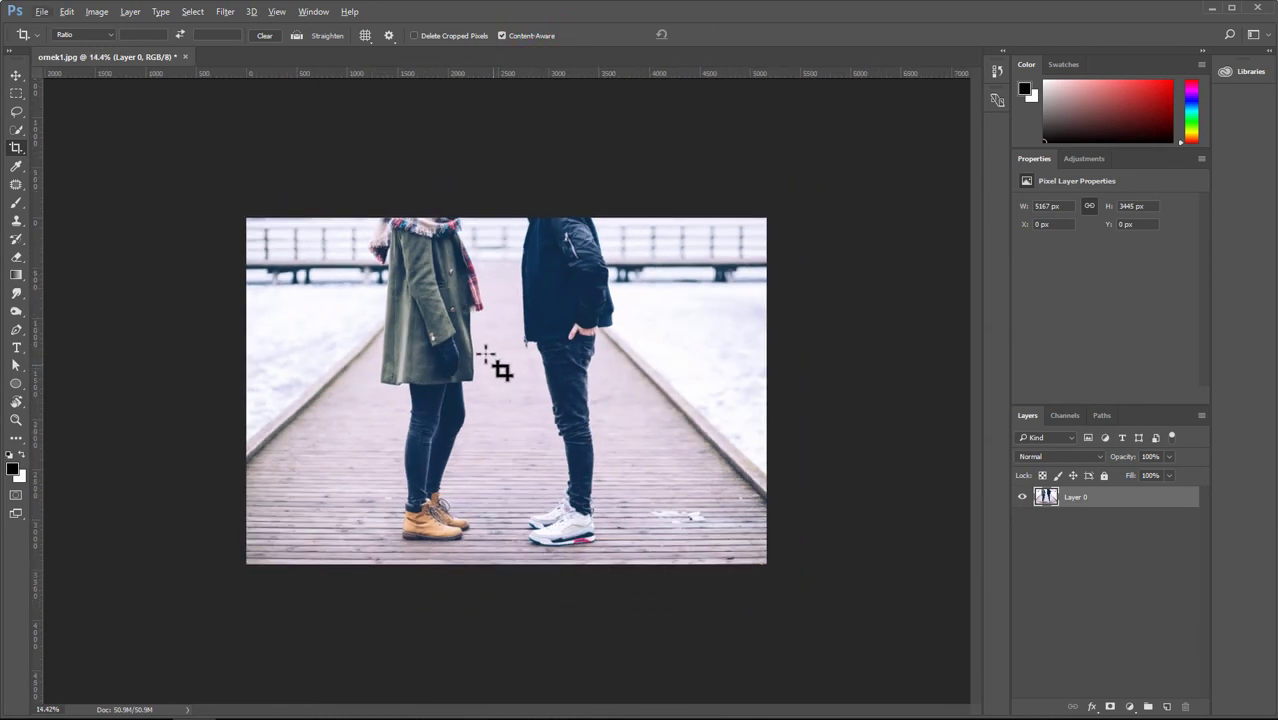
left_click(16, 148)
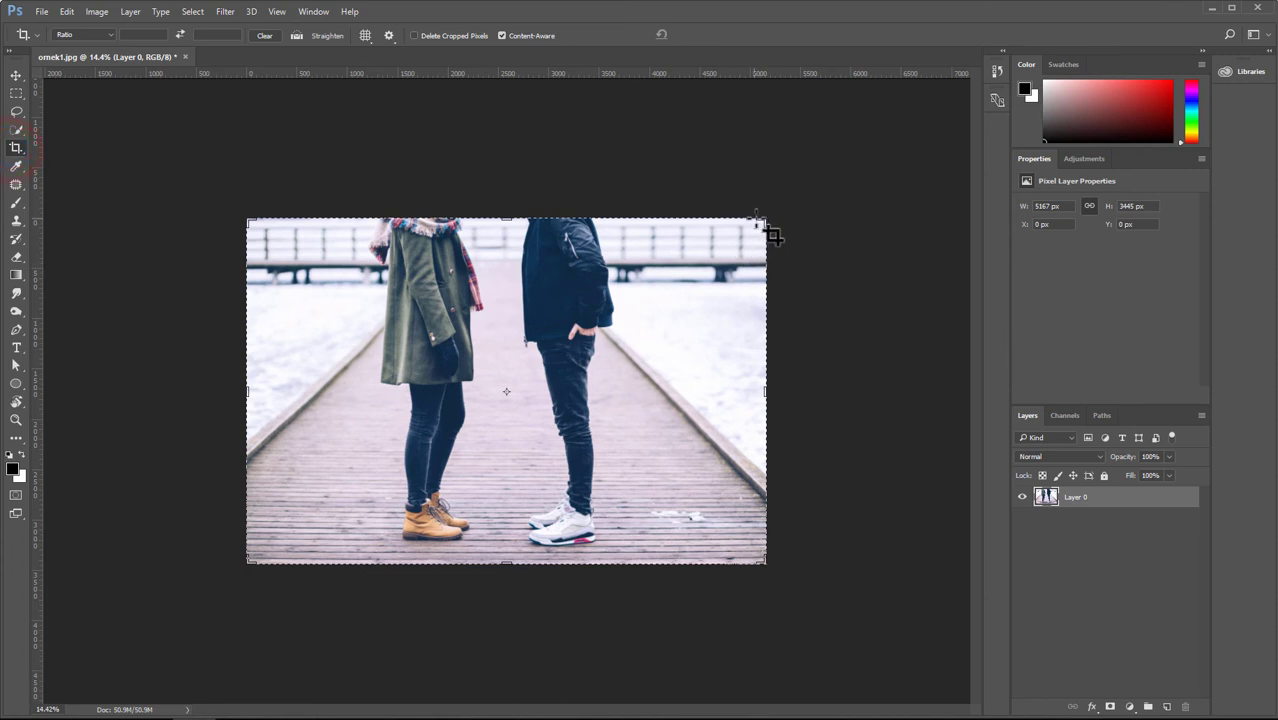
- Extend the crop up and right to 6711 × 4474 px, commit, then undo back to 5167 × 3445
key("ctrl+minus")
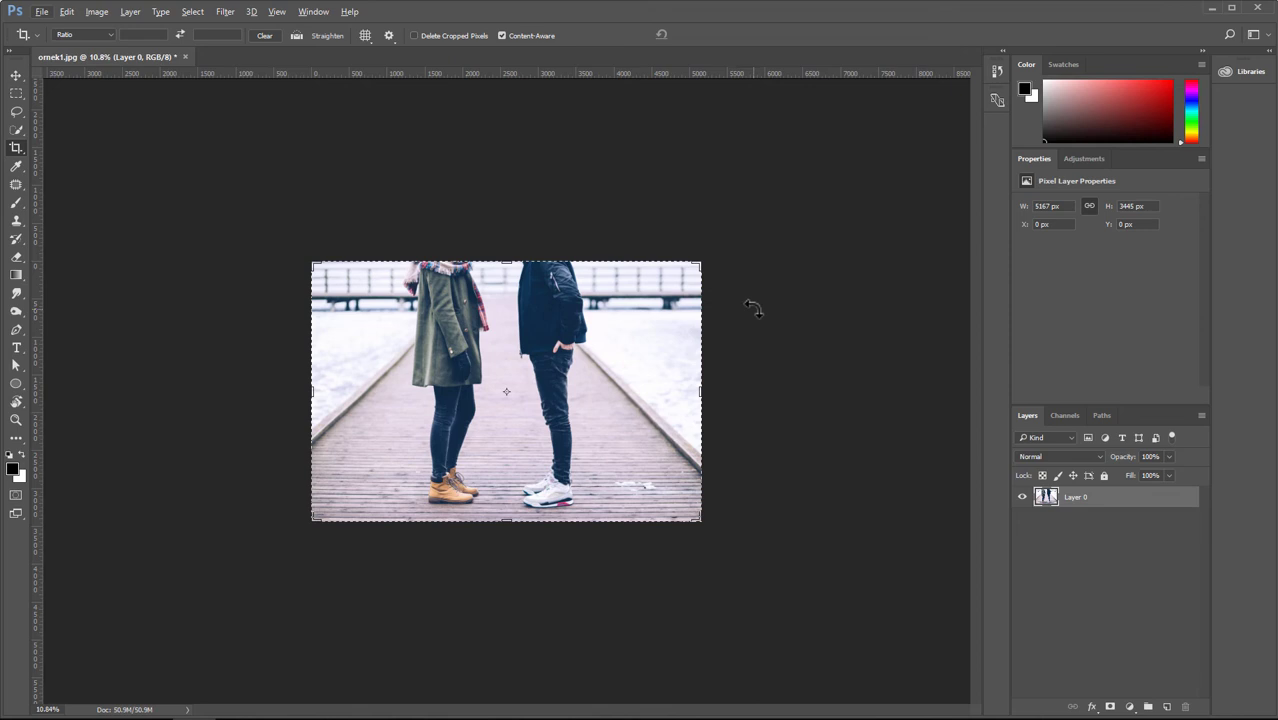
left_click_drag(700, 264, 753, 213)
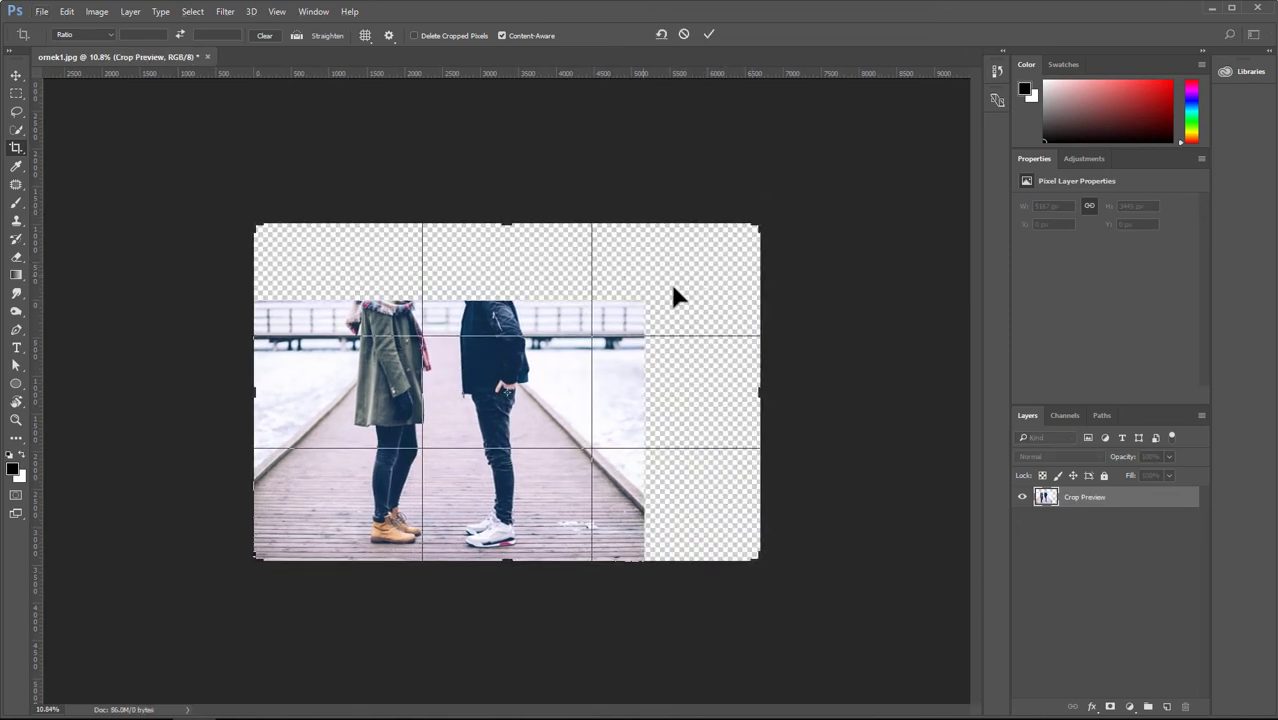
left_click(709, 33)
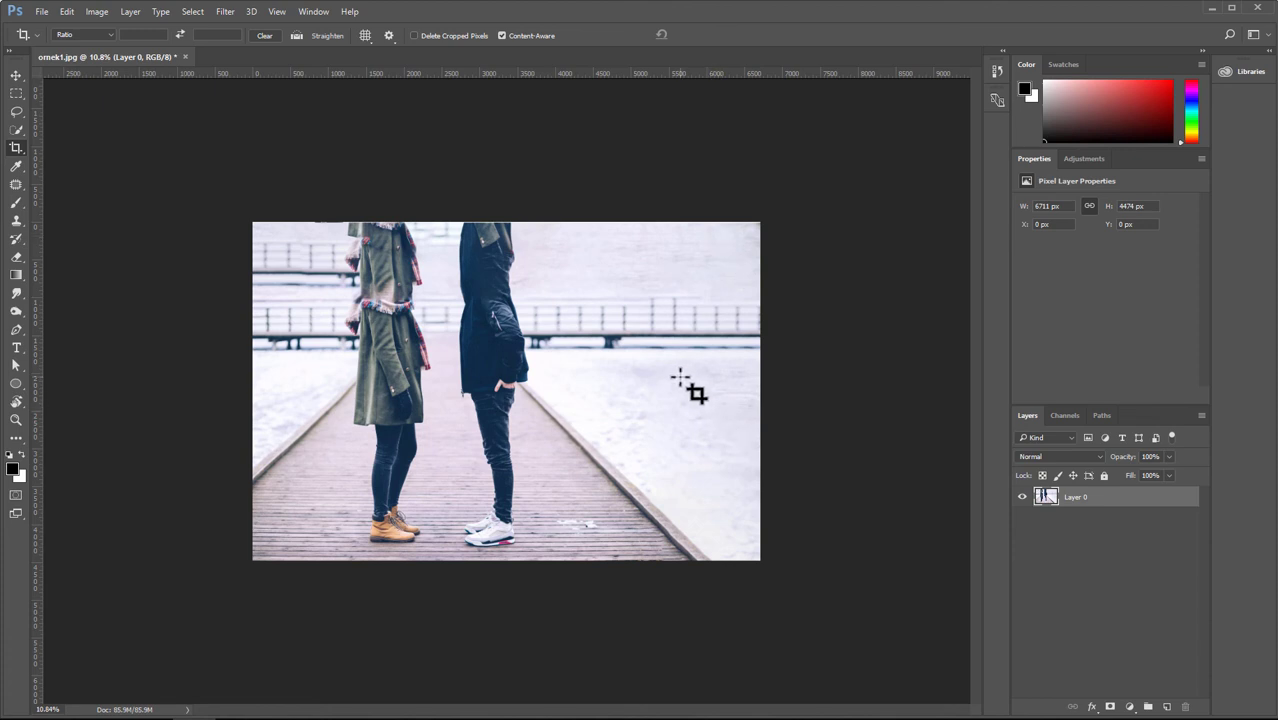
key("ctrl+z")
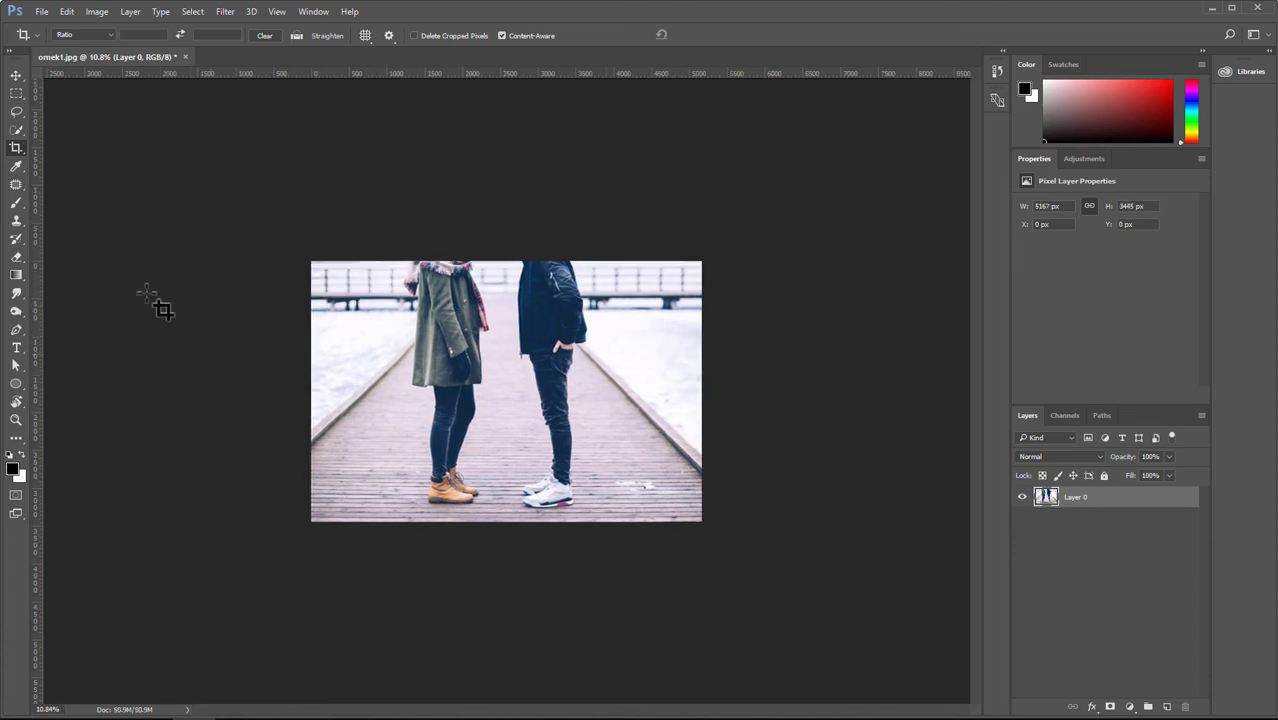
- Drag the crop's right and left edges outward and commit an 11564 × 3445 px Content-Aware fill
left_click(16, 147)
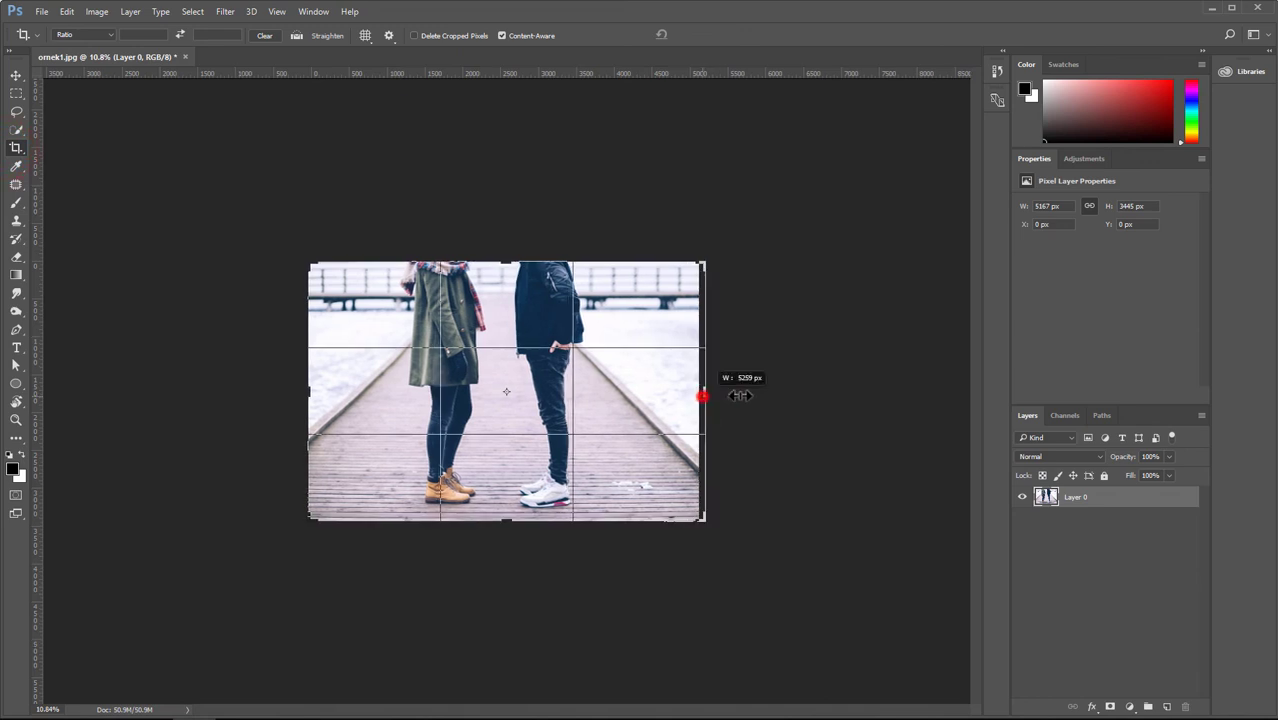
left_click_drag(702, 391, 810, 391)
left_click_drag(205, 391, 73, 393)
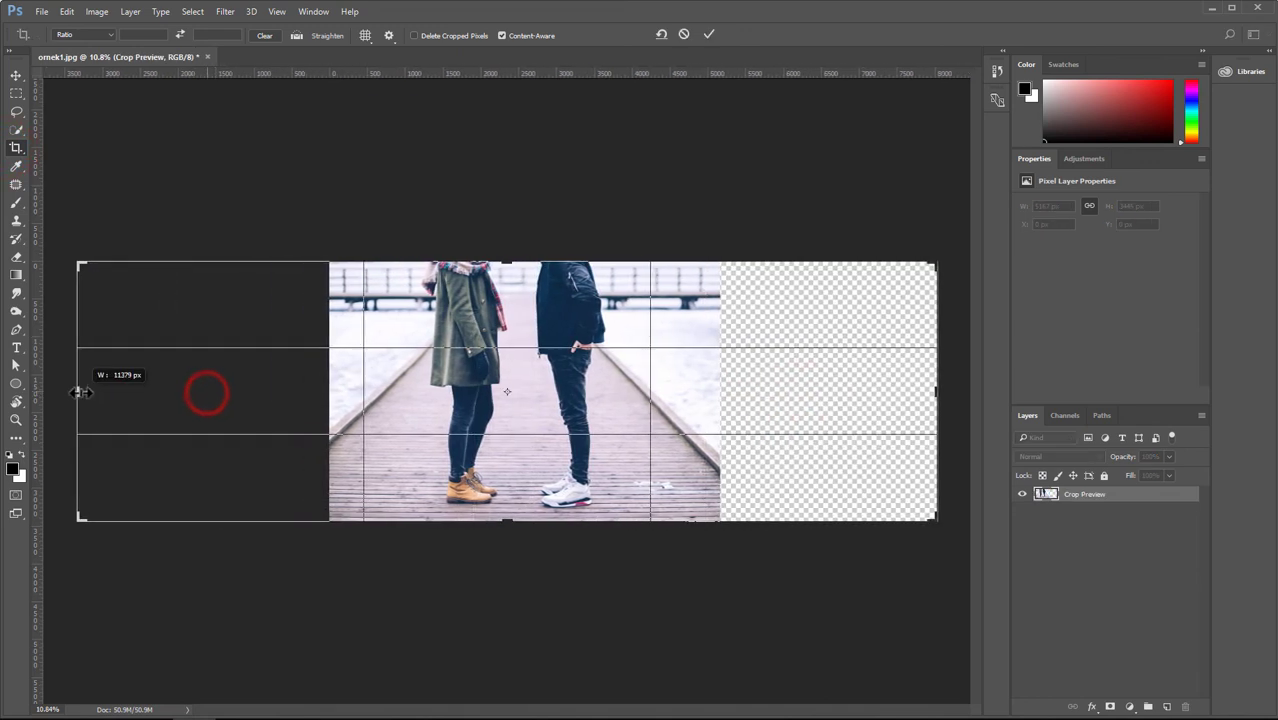
left_click(708, 34)
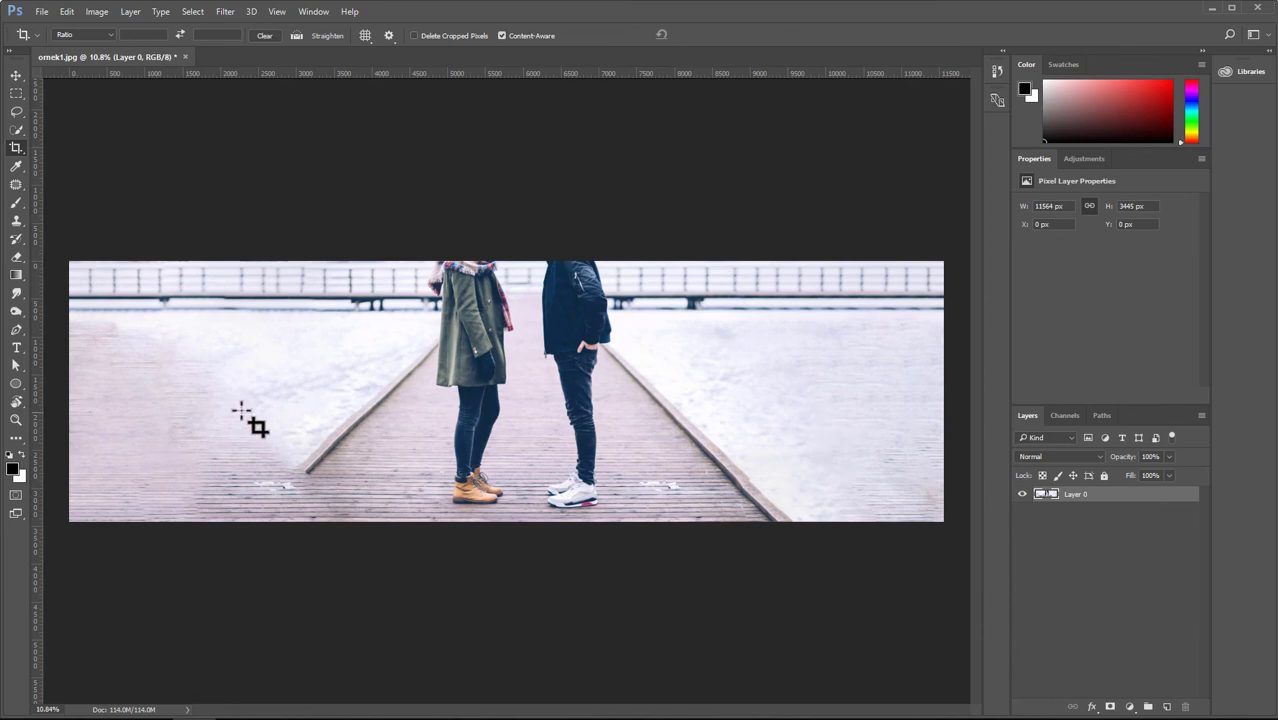
- Fit the panorama to the window and set the Clone Stamp brush to 730 px
key("ctrl+0")
key("s")
key("alt+s")
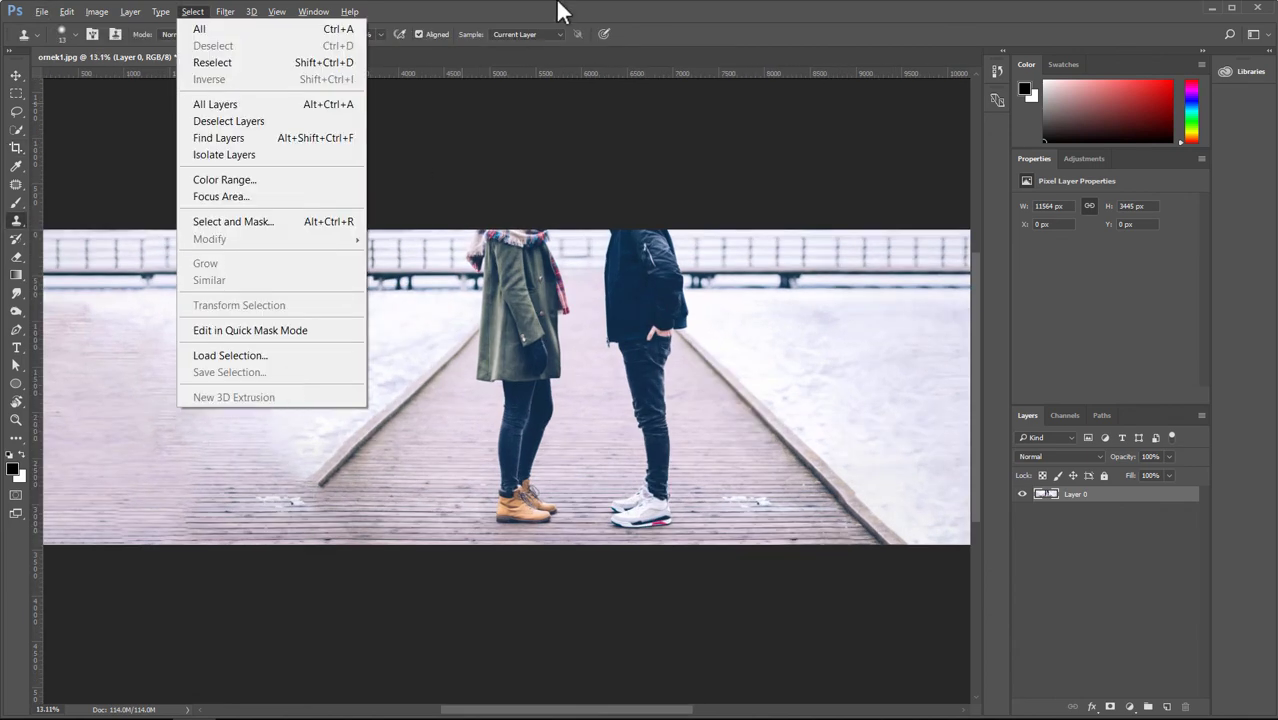
key("Escape")
mouse_move(297, 374)
left_mouse_down()
mouse_move(314, 386)
mouse_move(117, 362)
left_mouse_up()
- Clone clean deck and the boardwalk's railing edge over the left-side seams
left_click(328, 354, "alt")
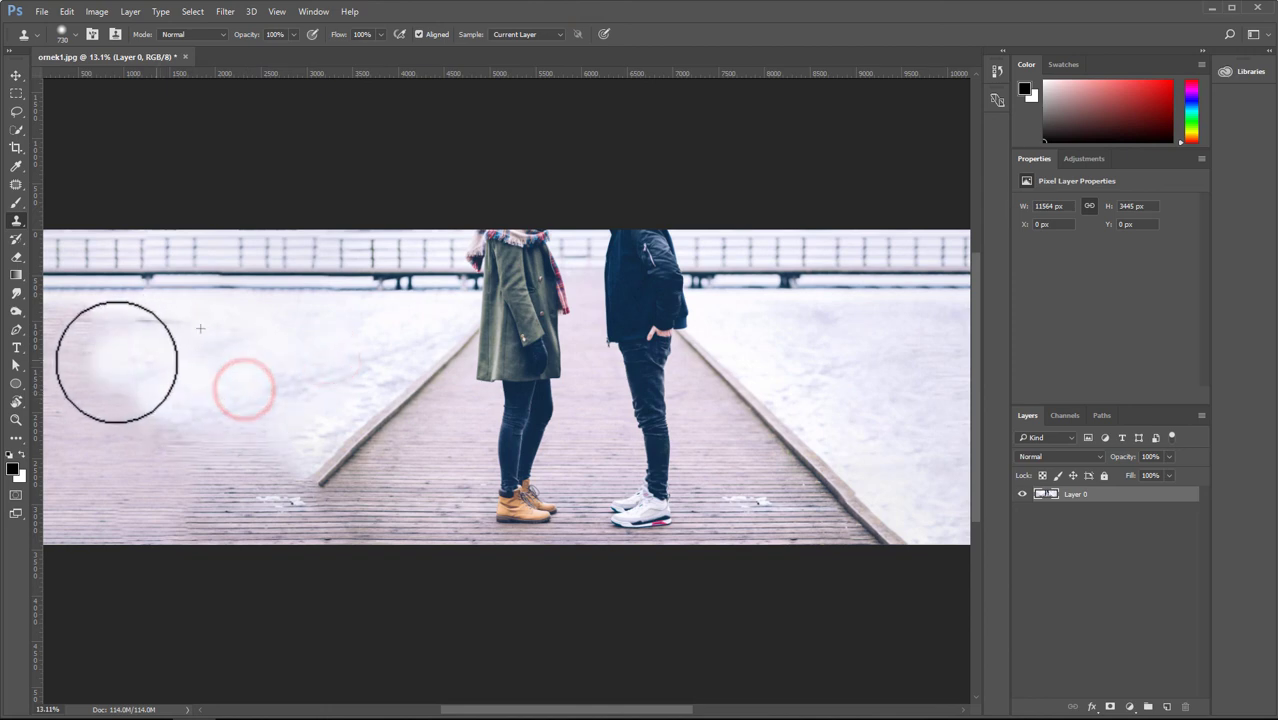
left_click(363, 430, "alt")
left_click(292, 496)
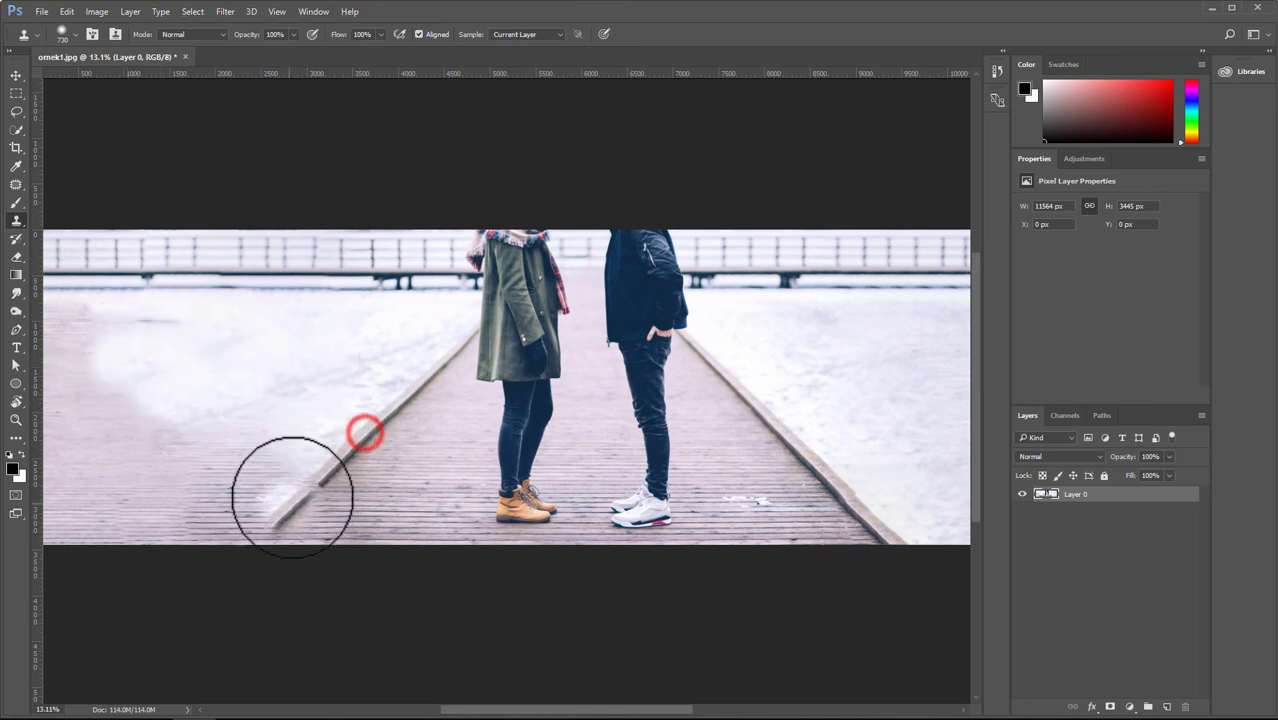
left_click(298, 492)
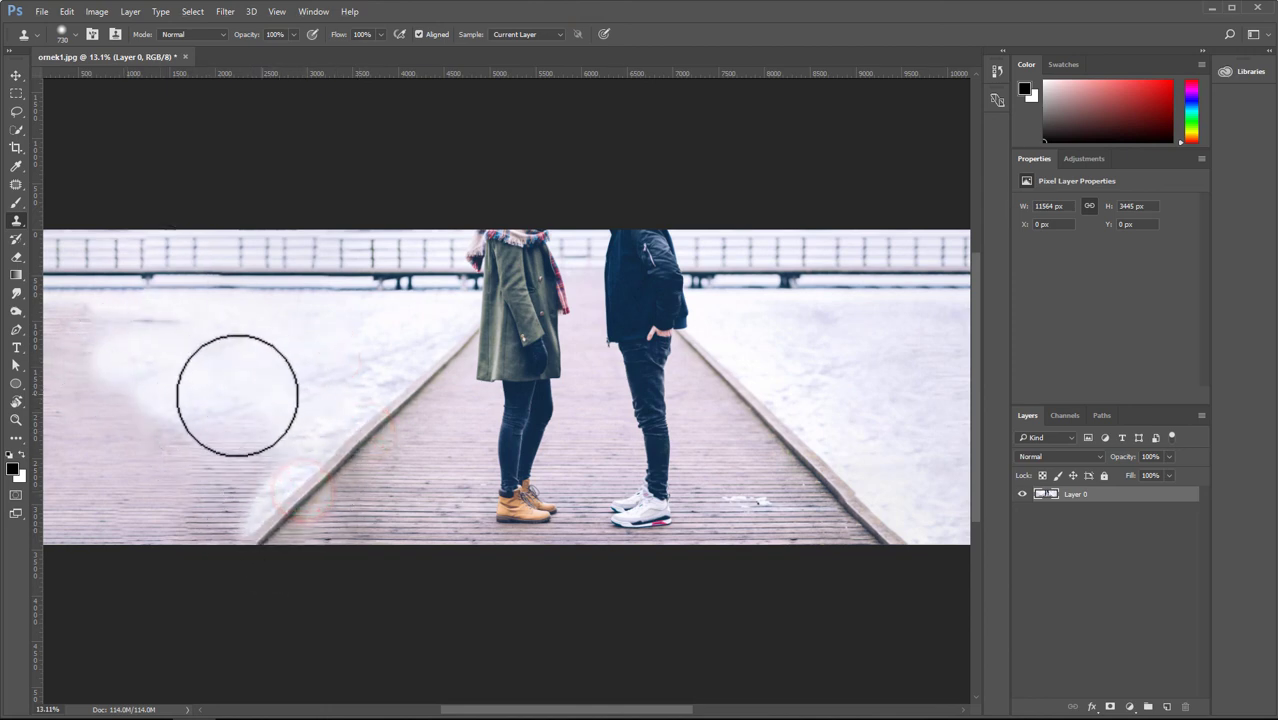
left_click_drag(571, 417, 513, 414)
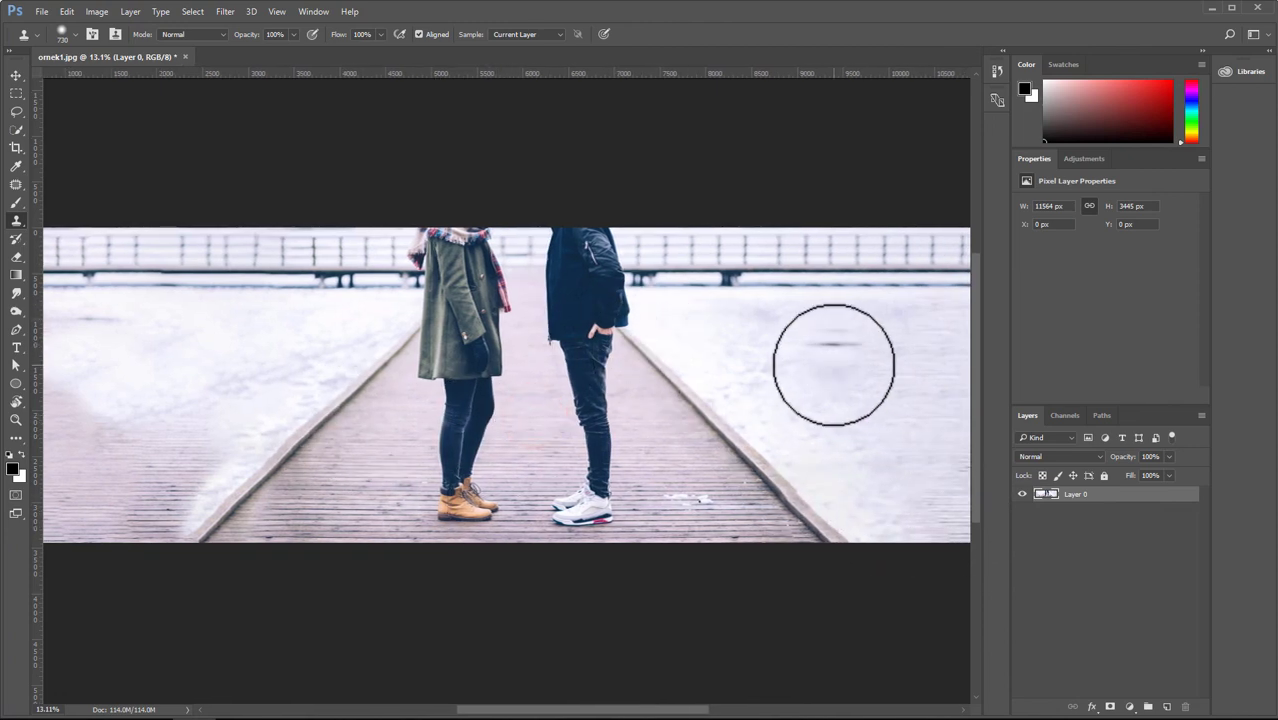